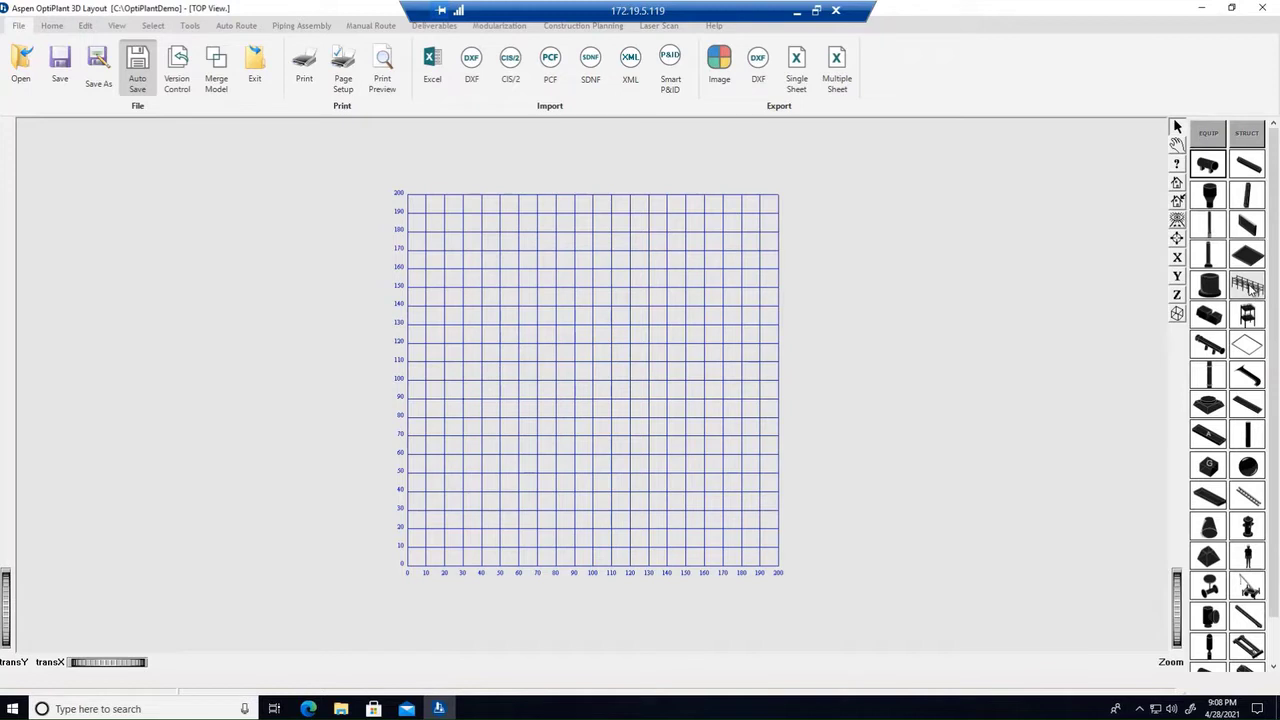
Place an H-type frame near the southwest corner of the plot and tag it NSRACK
{"action": "left_click", "coordinate": [1249, 286]}
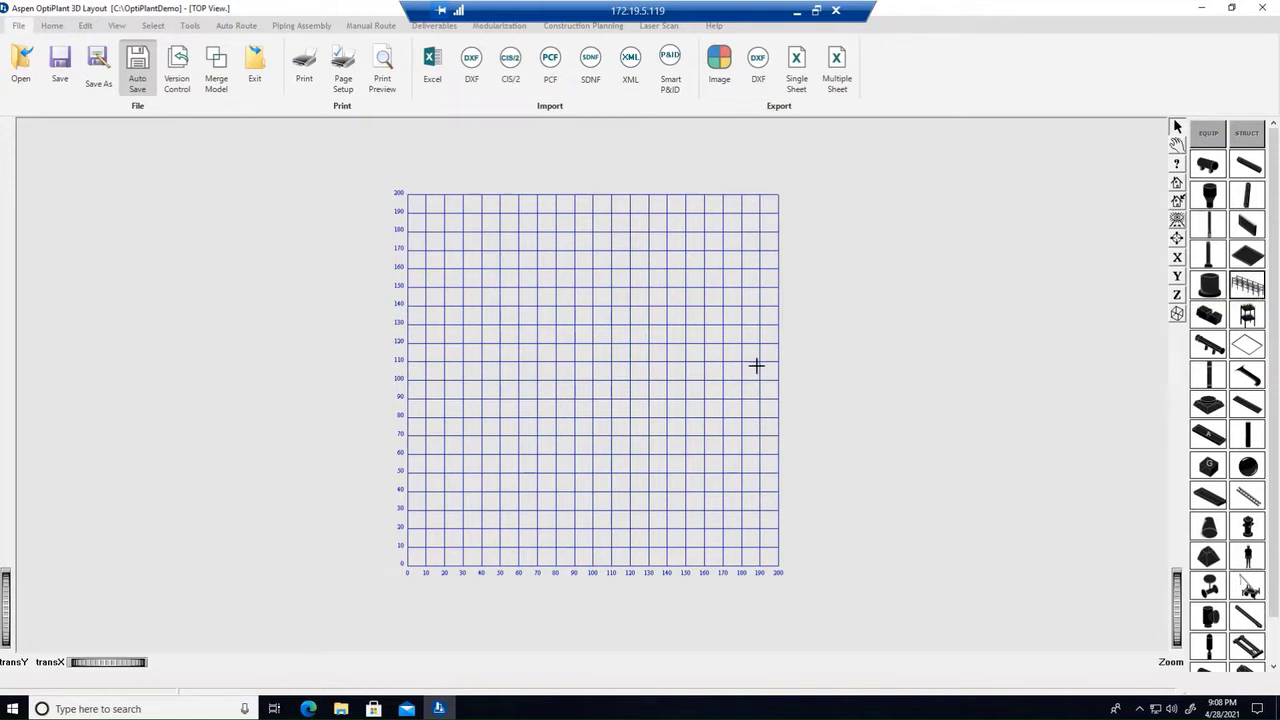
{"action": "left_click", "coordinate": [444, 510]}
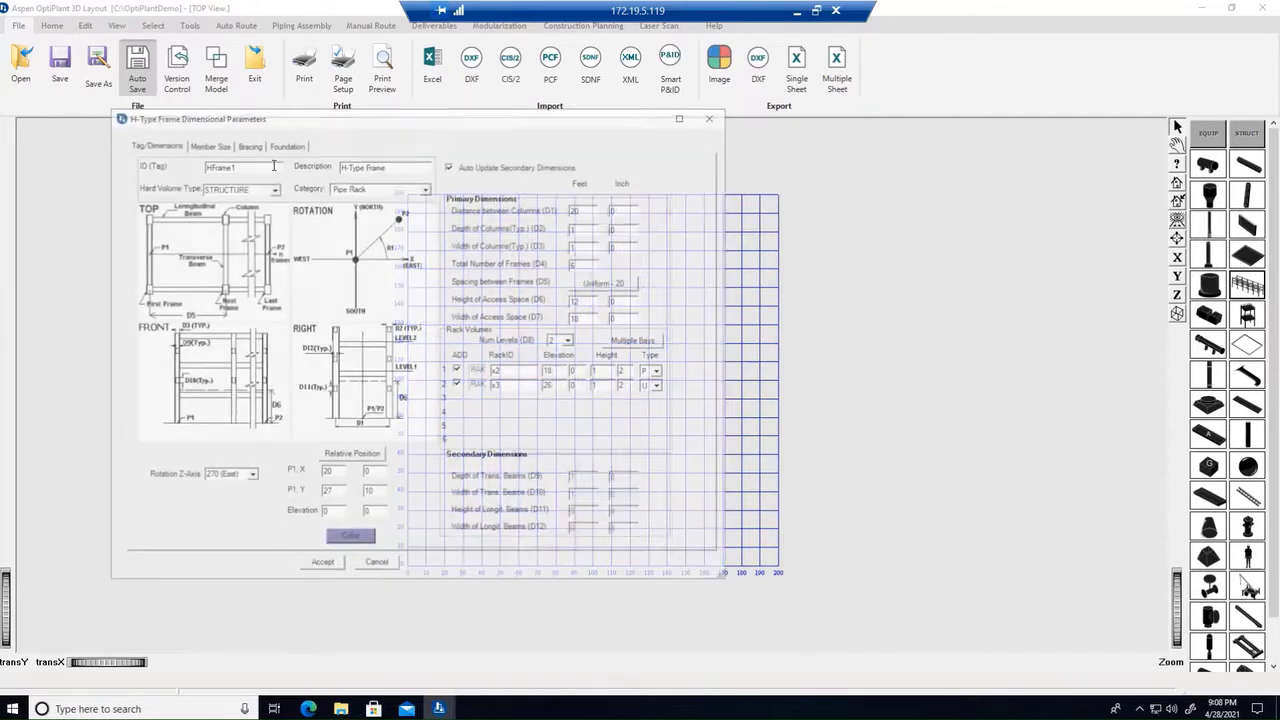
{"action": "double_click", "coordinate": [273, 165]}
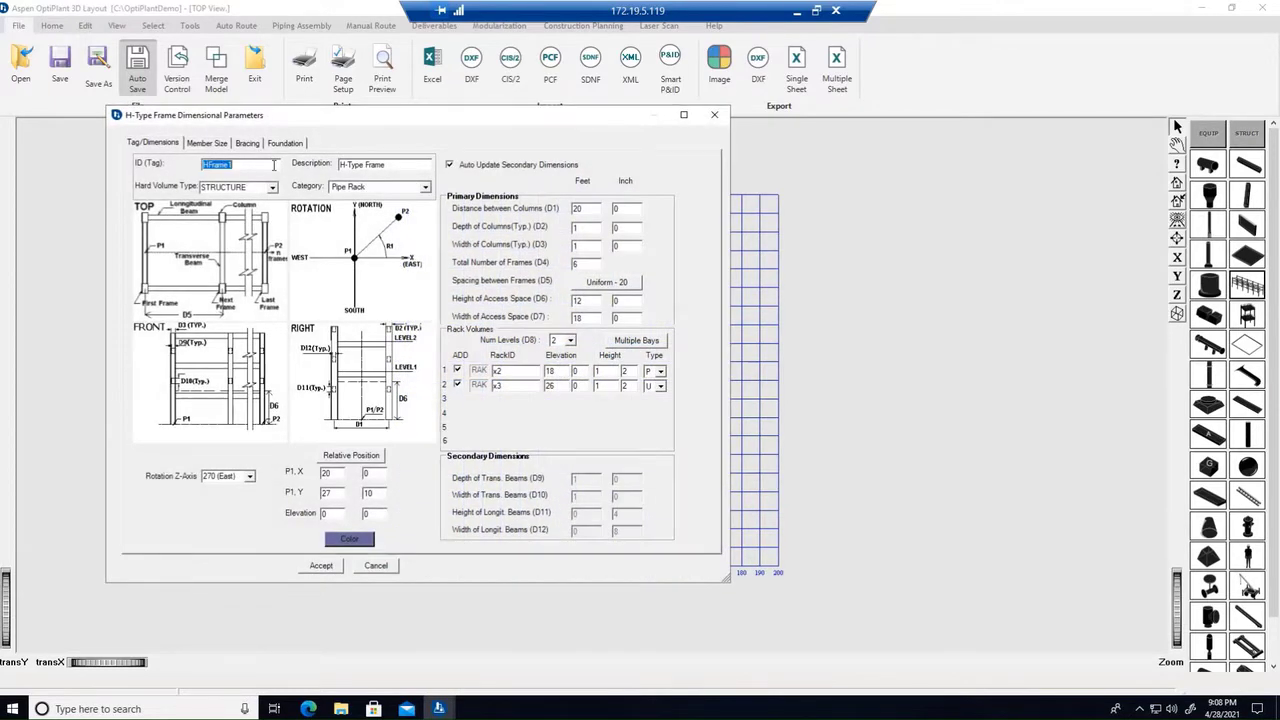
{"action": "type", "text": "NSRACK"}
Set the rack to 9 frames, 4-inch column width, 9 ft 6 in access height, 16 ft 6 in access width and 3 levels
{"action": "left_click", "coordinate": [206, 143]}
{"action": "left_click", "coordinate": [166, 147]}
{"action": "left_click", "coordinate": [563, 340]}
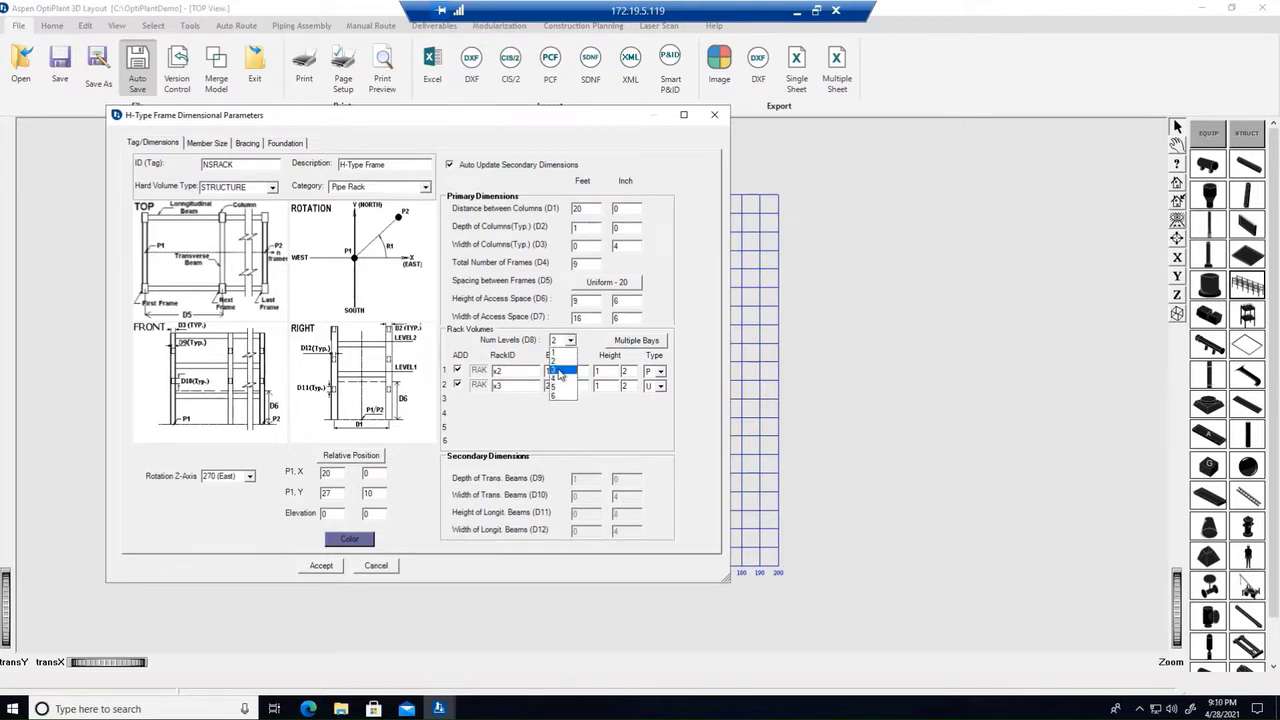
{"action": "left_click", "coordinate": [559, 372]}
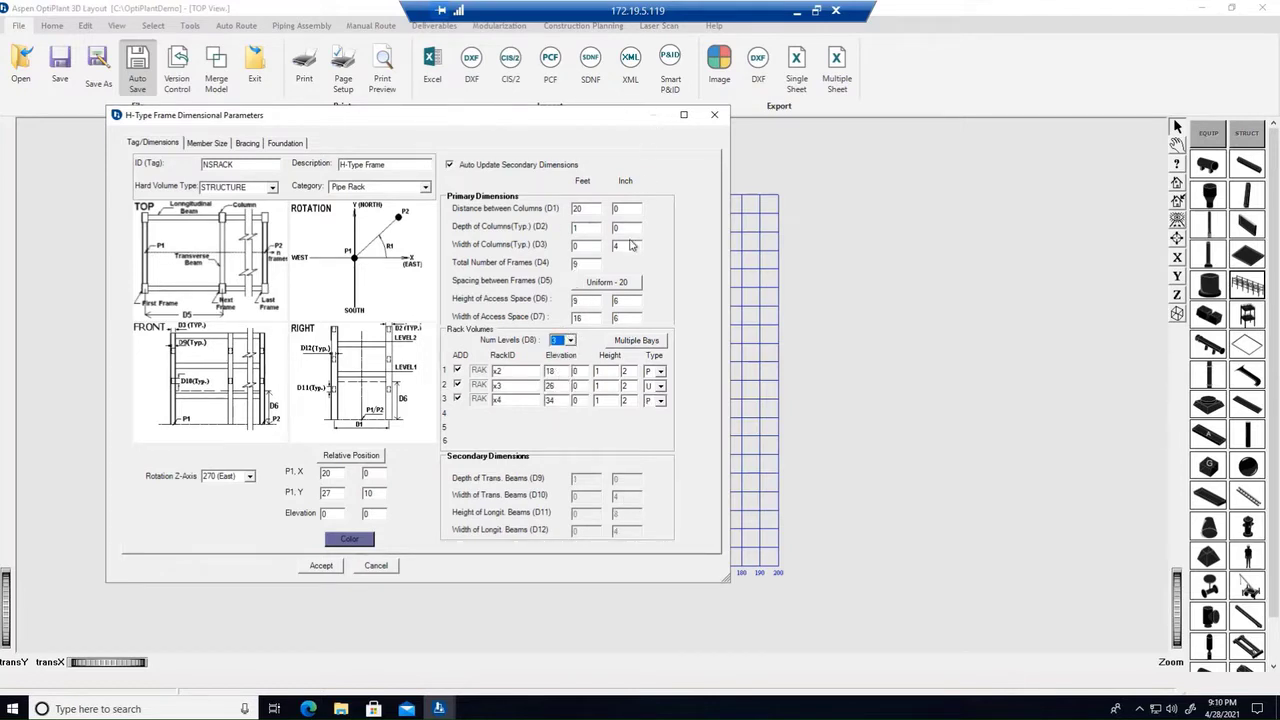
Name the three rack levels 1, 2 and NSC, with elevations of 14, 22 and 30 ft
{"action": "left_click_drag", "start_coordinate": [557, 372], "coordinate": [532, 377]}
{"action": "type", "text": "14"}
{"action": "type", "text": "22"}
Assign level types P, U and C, and create the rack in yellow at X 22 ft 10 in, Y 11 ft, rotated 0 (North)
{"action": "left_click", "coordinate": [660, 371]}
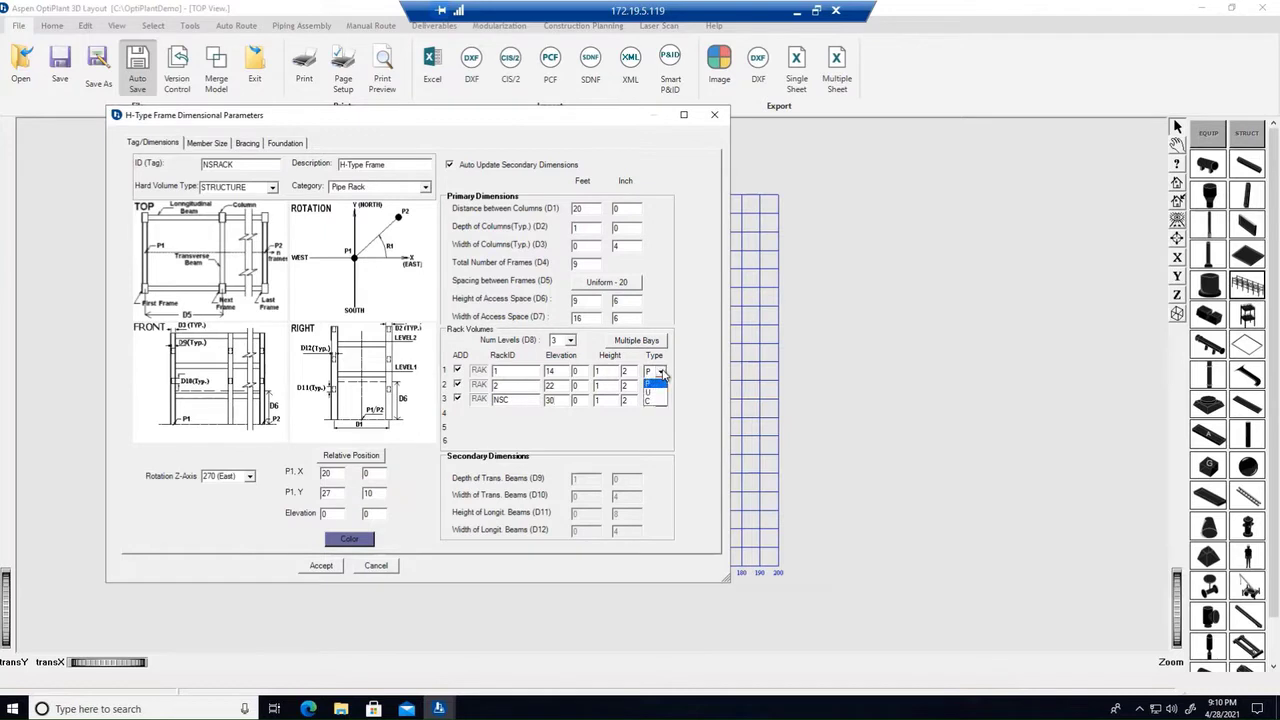
{"action": "left_click", "coordinate": [663, 386]}
{"action": "left_click", "coordinate": [661, 387]}
{"action": "left_click", "coordinate": [660, 408]}
{"action": "left_click", "coordinate": [660, 401]}
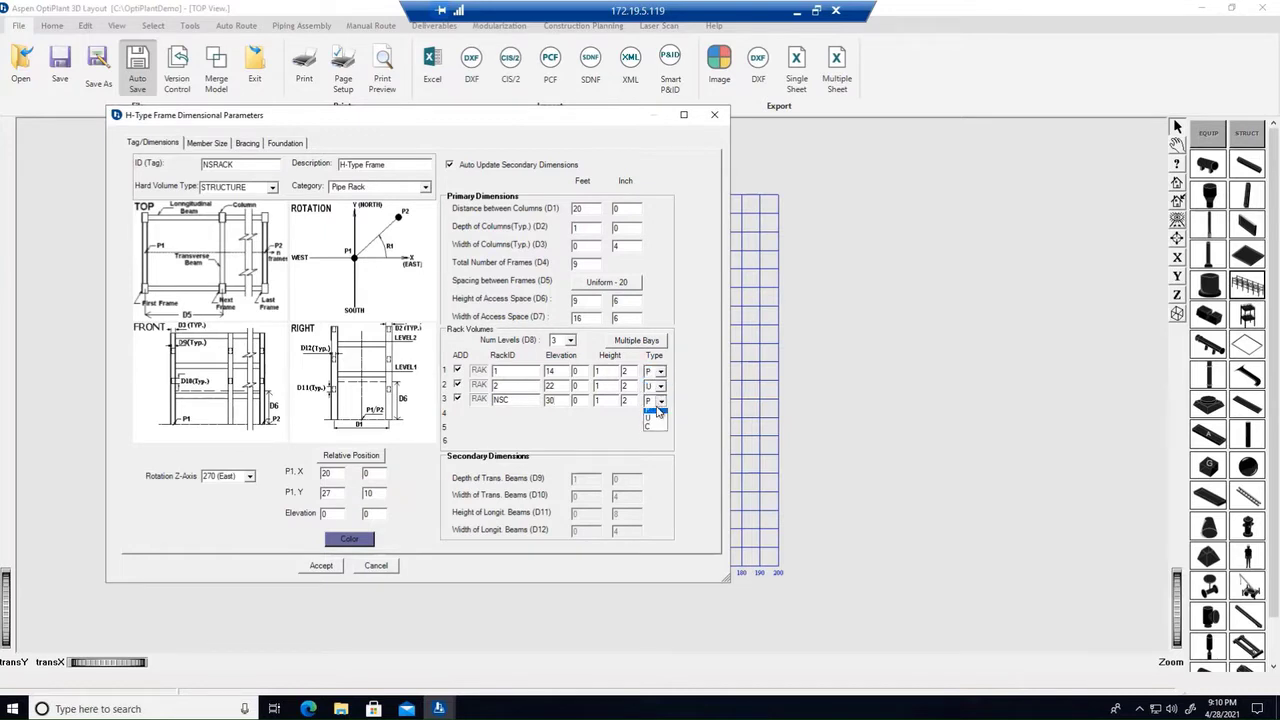
{"action": "left_click", "coordinate": [660, 433]}
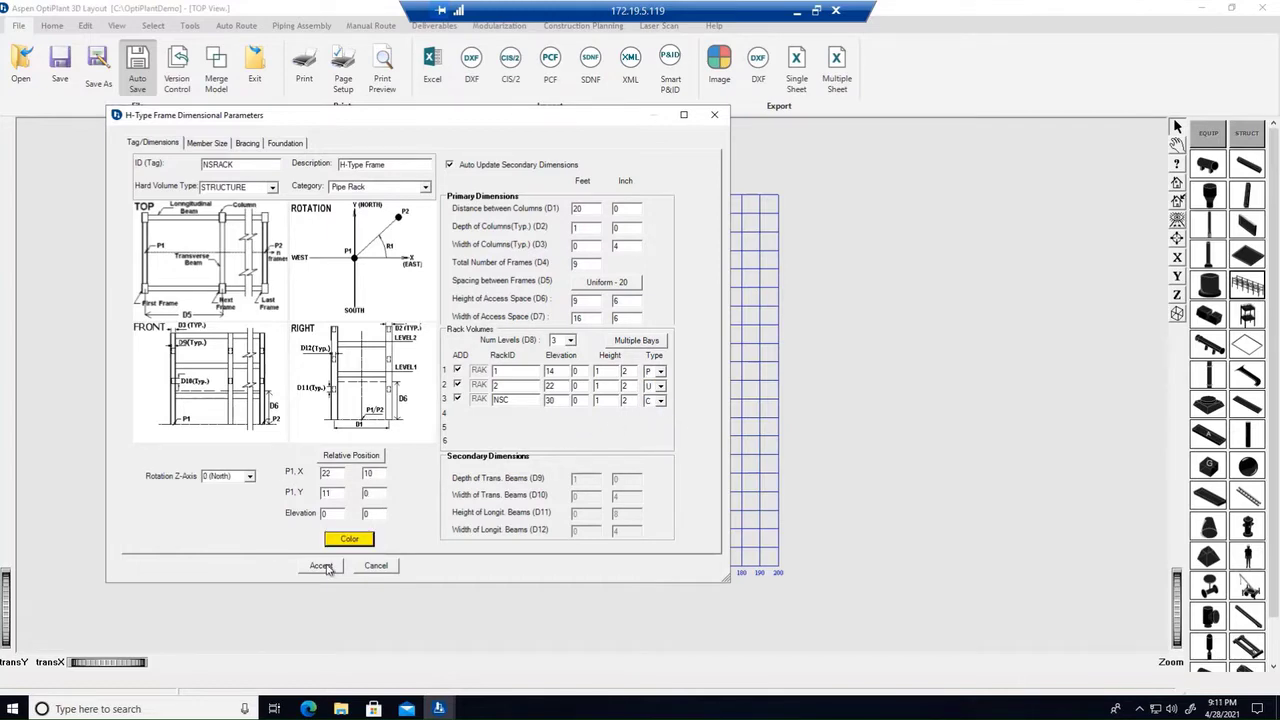
{"action": "left_click", "coordinate": [322, 566]}
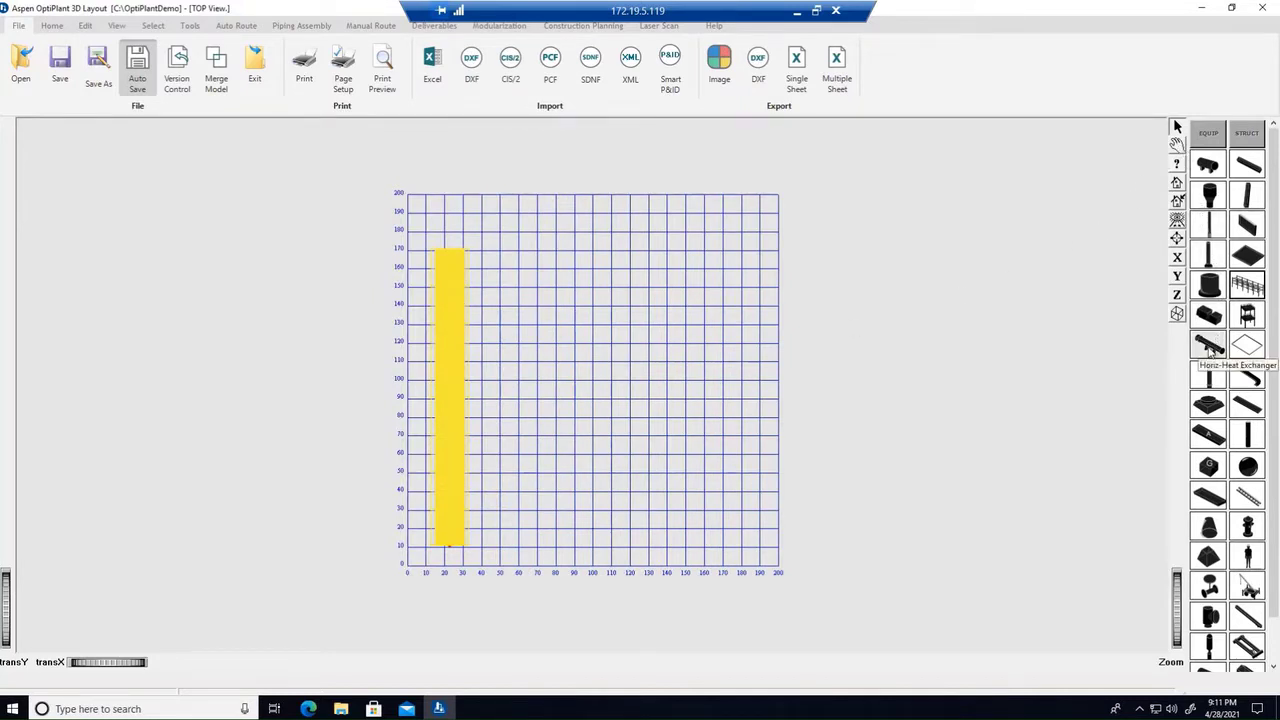
Place horizontal heat exchanger EX249A at X 42 ft 9 in, Y 61 ft 10 in, with a 2 ft tube diameter and 22 ft shell
{"action": "left_click", "coordinate": [1210, 343]}
{"action": "left_click", "coordinate": [500, 443]}
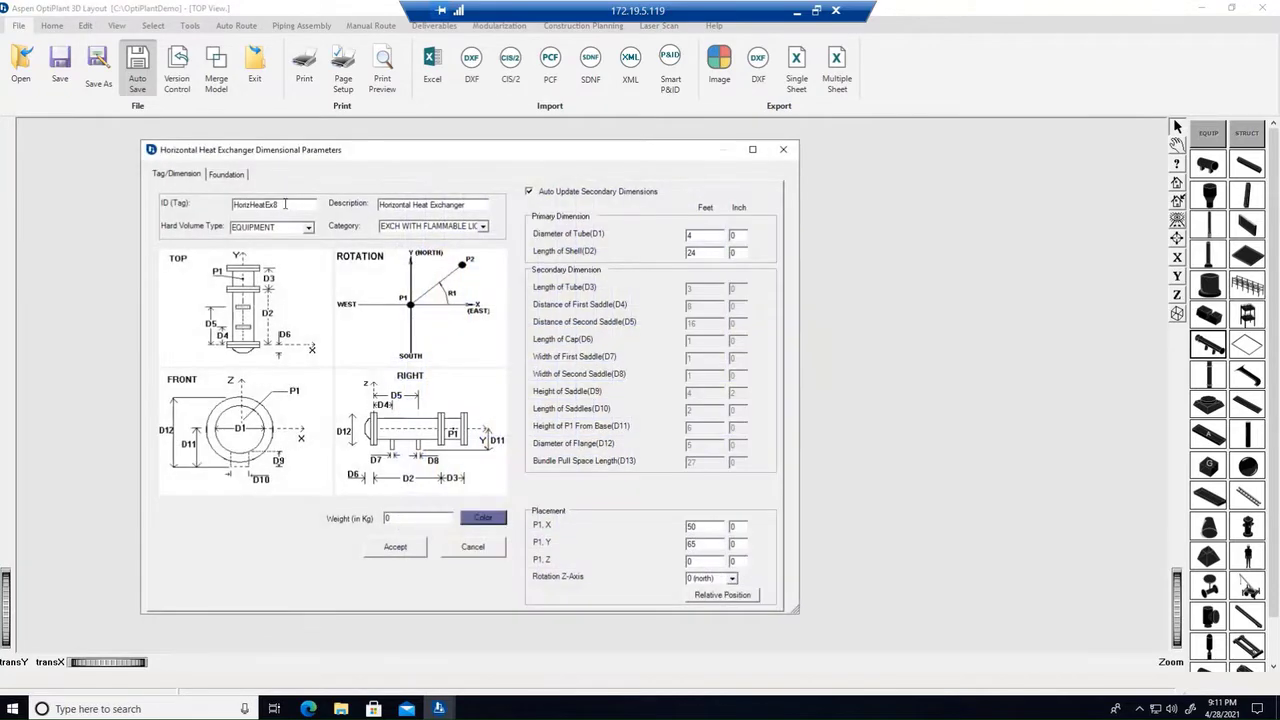
{"action": "double_click", "coordinate": [255, 204]}
{"action": "type", "text": "EX249A"}
{"action": "key", "text": "Tab"}
{"action": "left_click", "coordinate": [390, 546]}
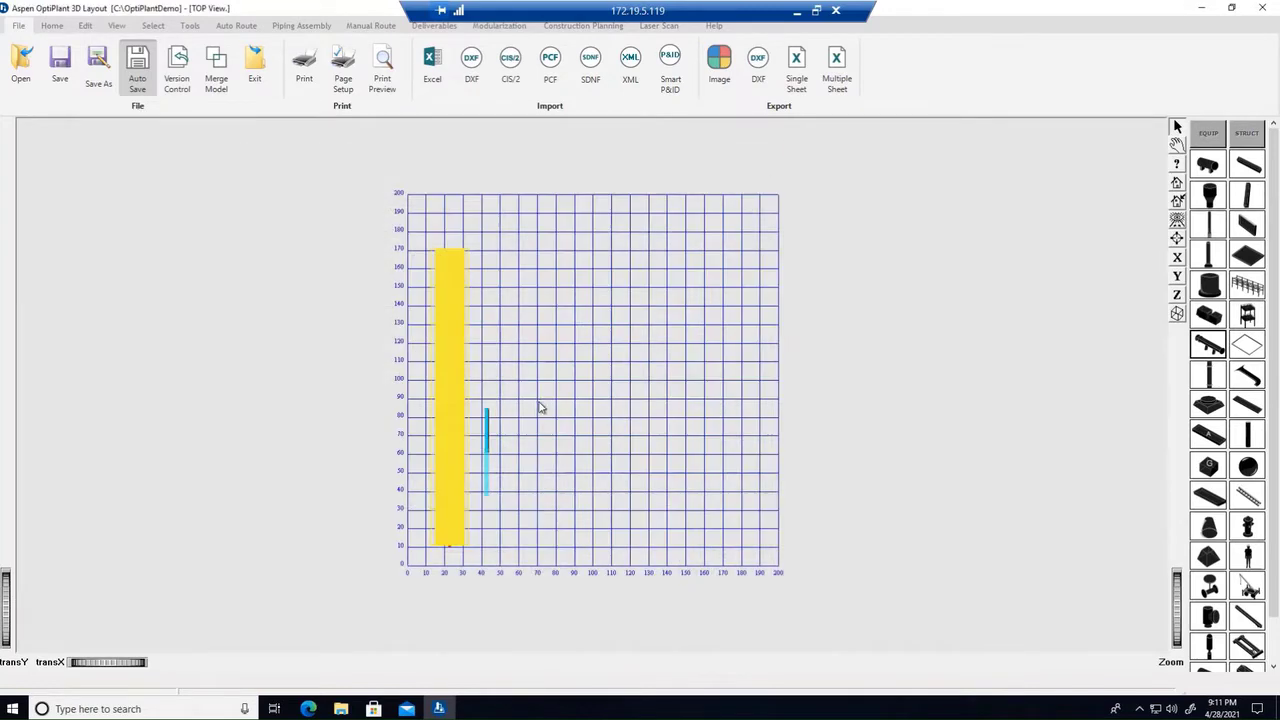
Copy heat exchanger EX249A twice toward the east at about 10 ft spacing
{"action": "left_click", "coordinate": [487, 437]}
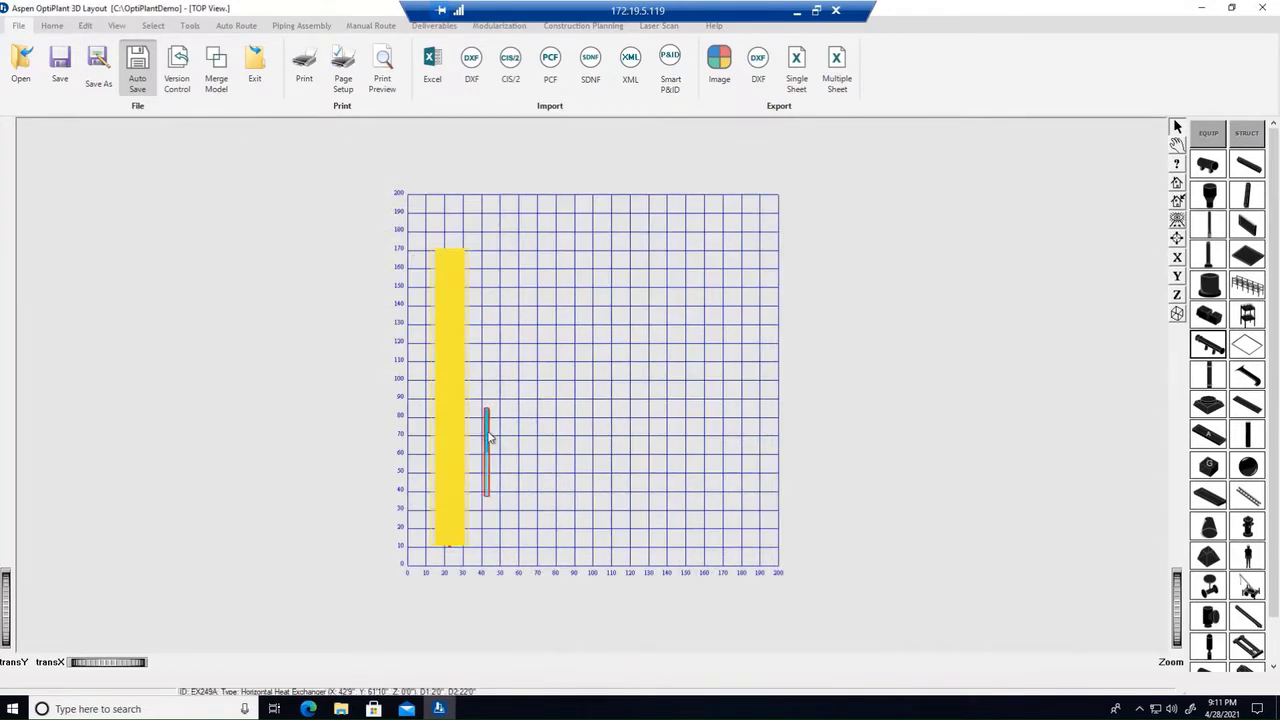
{"action": "left_click", "coordinate": [86, 28]}
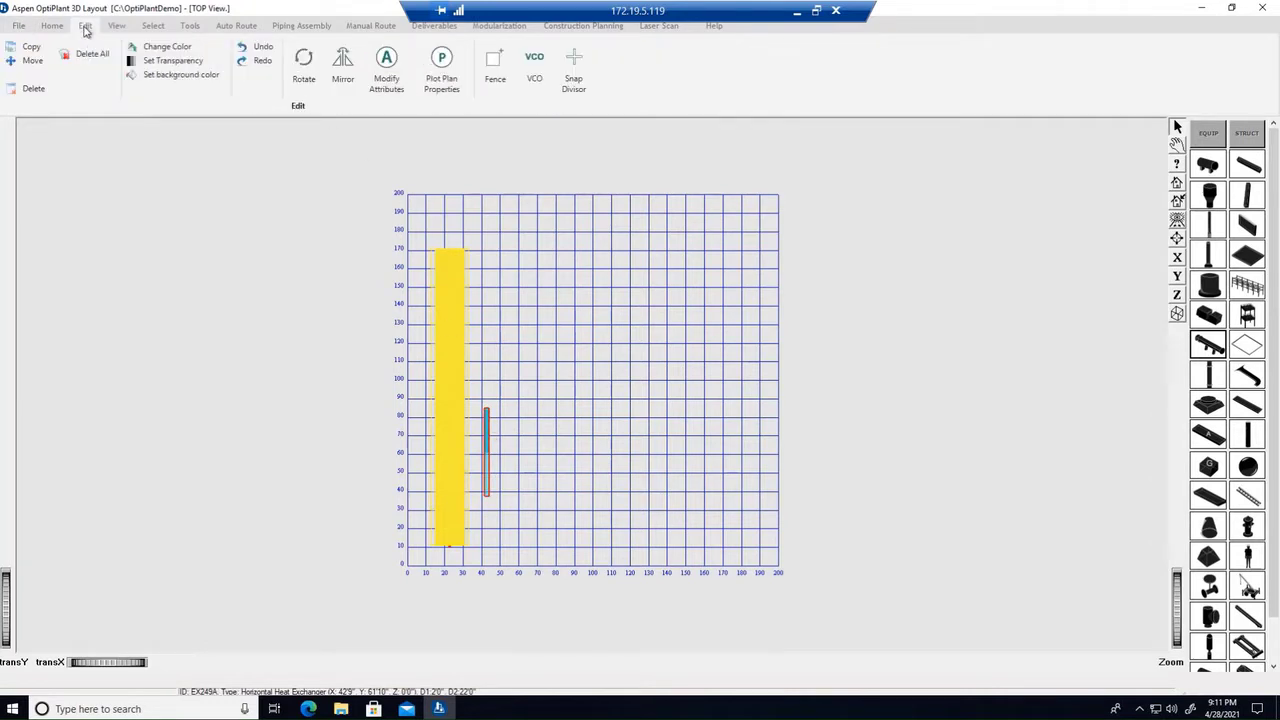
{"action": "left_click", "coordinate": [31, 50]}
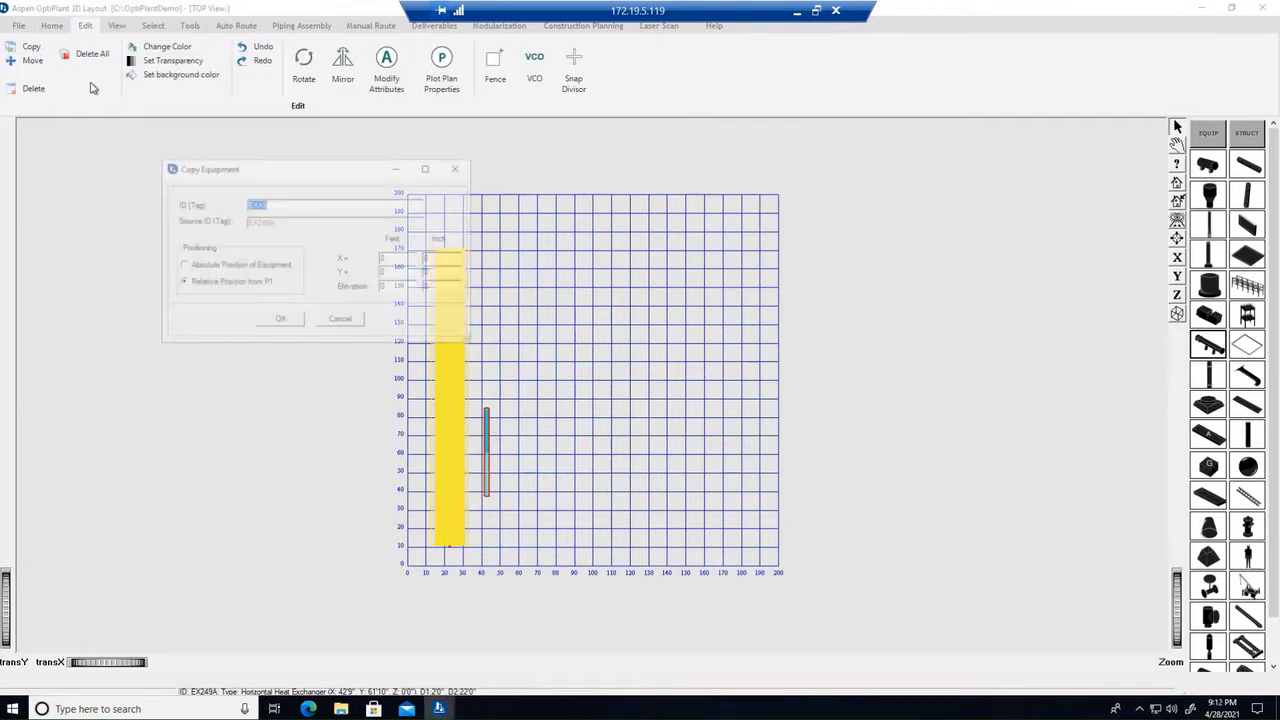
{"action": "key", "text": "Return"}
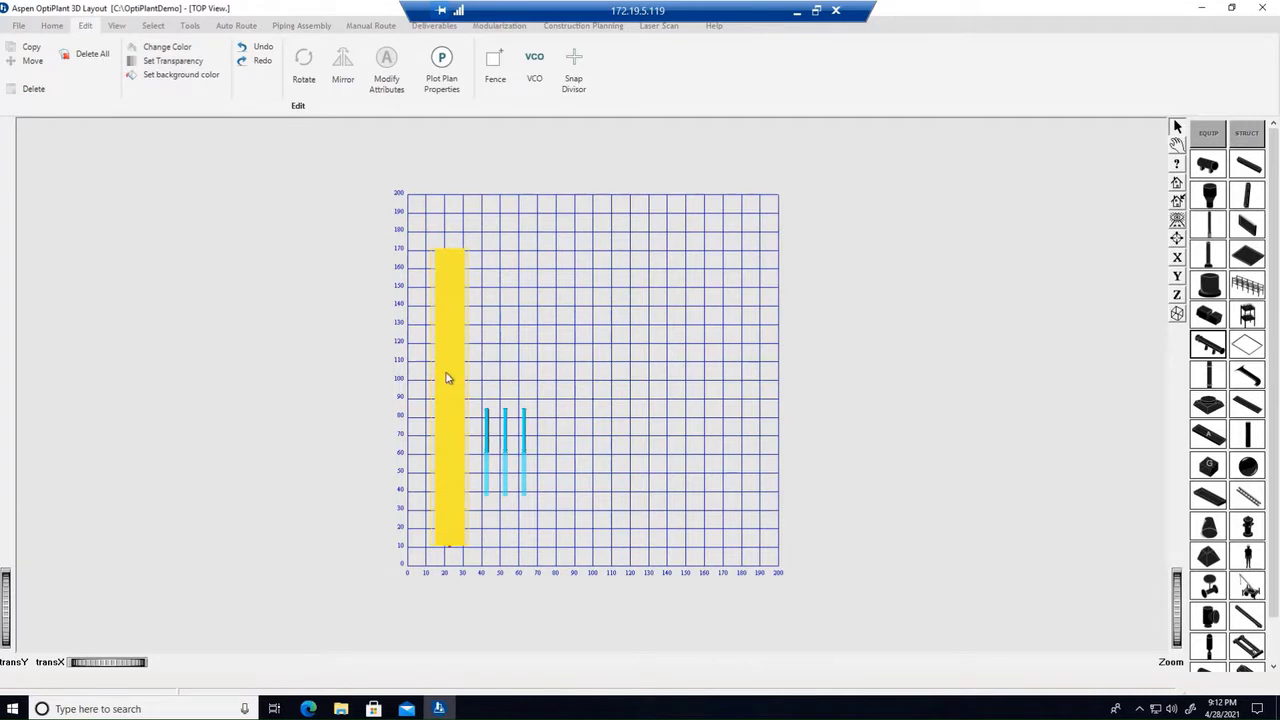
Switch to the isometric view and examine the rack and heat exchangers up close in 3D
{"action": "left_click", "coordinate": [55, 27]}
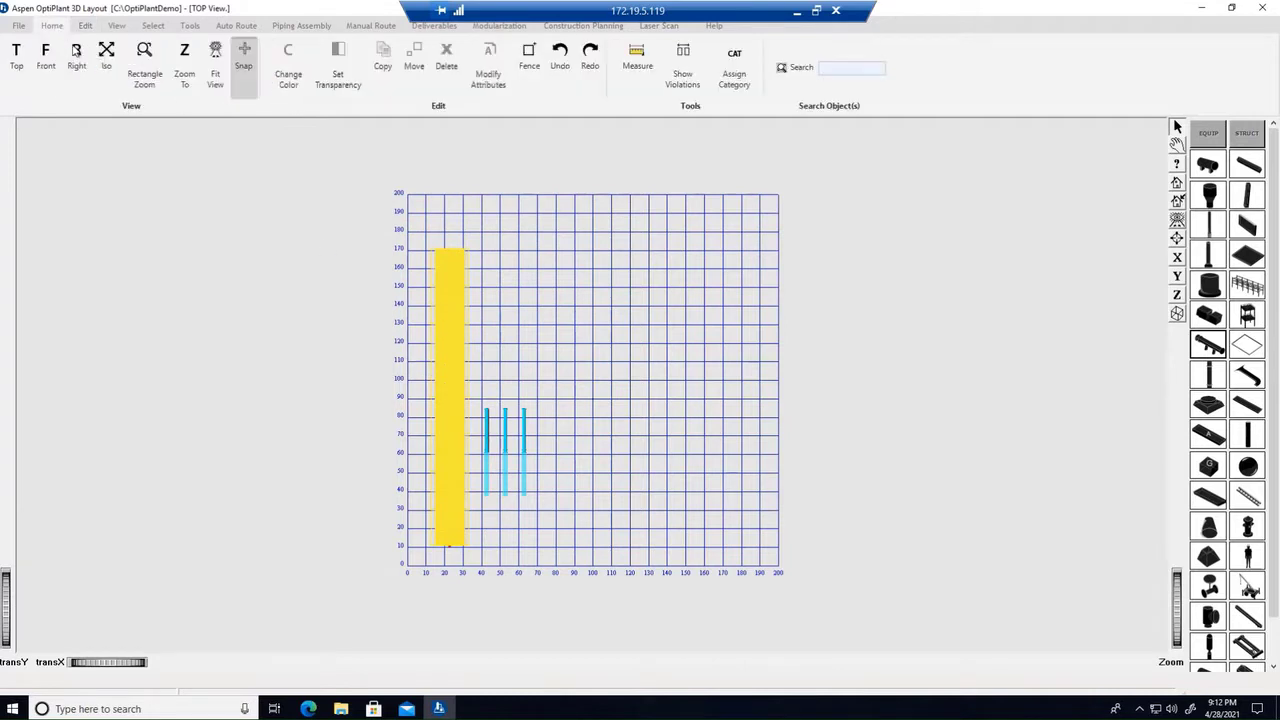
{"action": "left_click", "coordinate": [106, 52]}
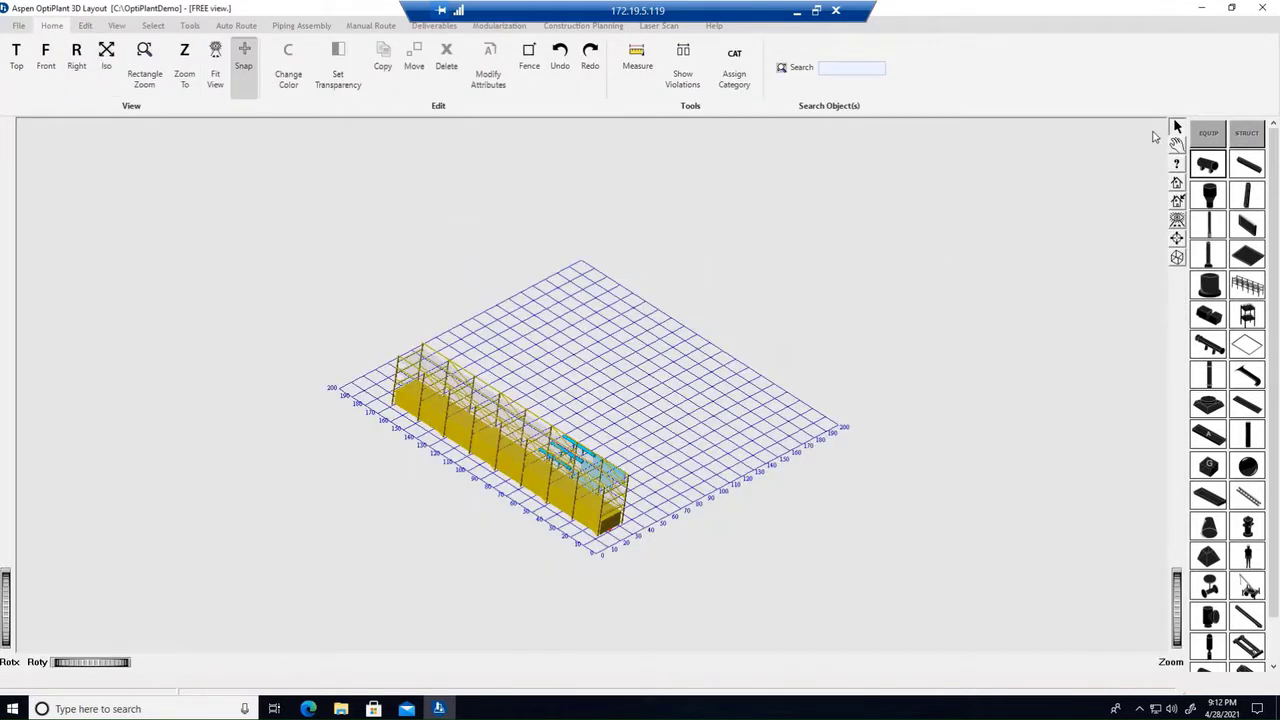
{"action": "left_click", "coordinate": [1179, 147]}
{"action": "scroll", "coordinate": [547, 492], "scroll_direction": "up", "scroll_amount": 5}
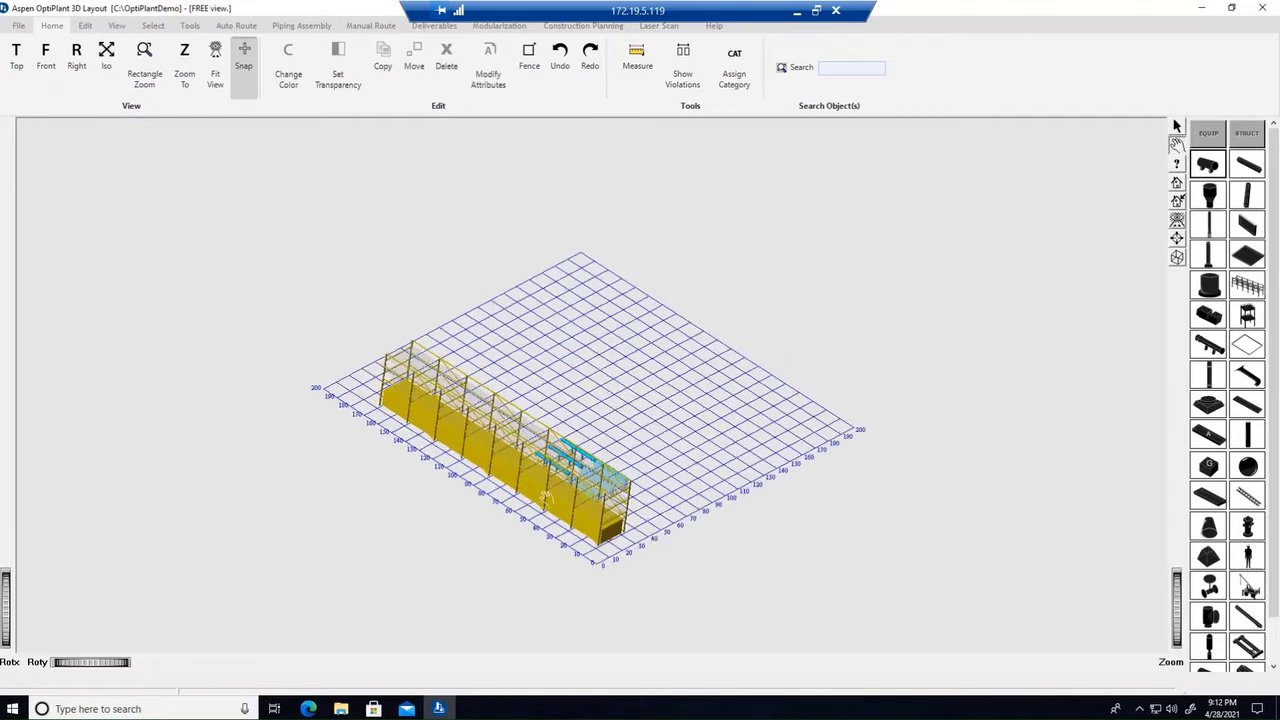
{"action": "scroll", "coordinate": [551, 505], "scroll_direction": "up", "scroll_amount": 5}
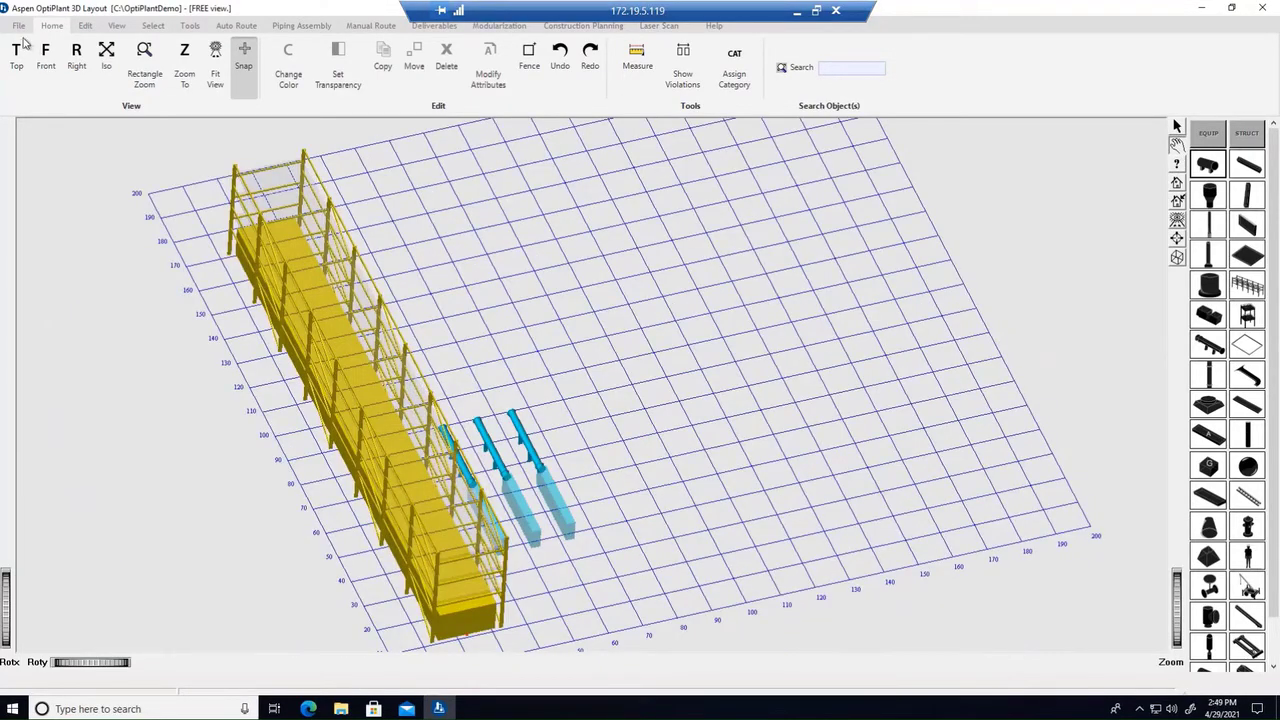
Attach Example1_2dDrawing.dxf from the Deliverables 2DDrawings folder as a reference drawing
{"action": "left_click", "coordinate": [19, 27]}
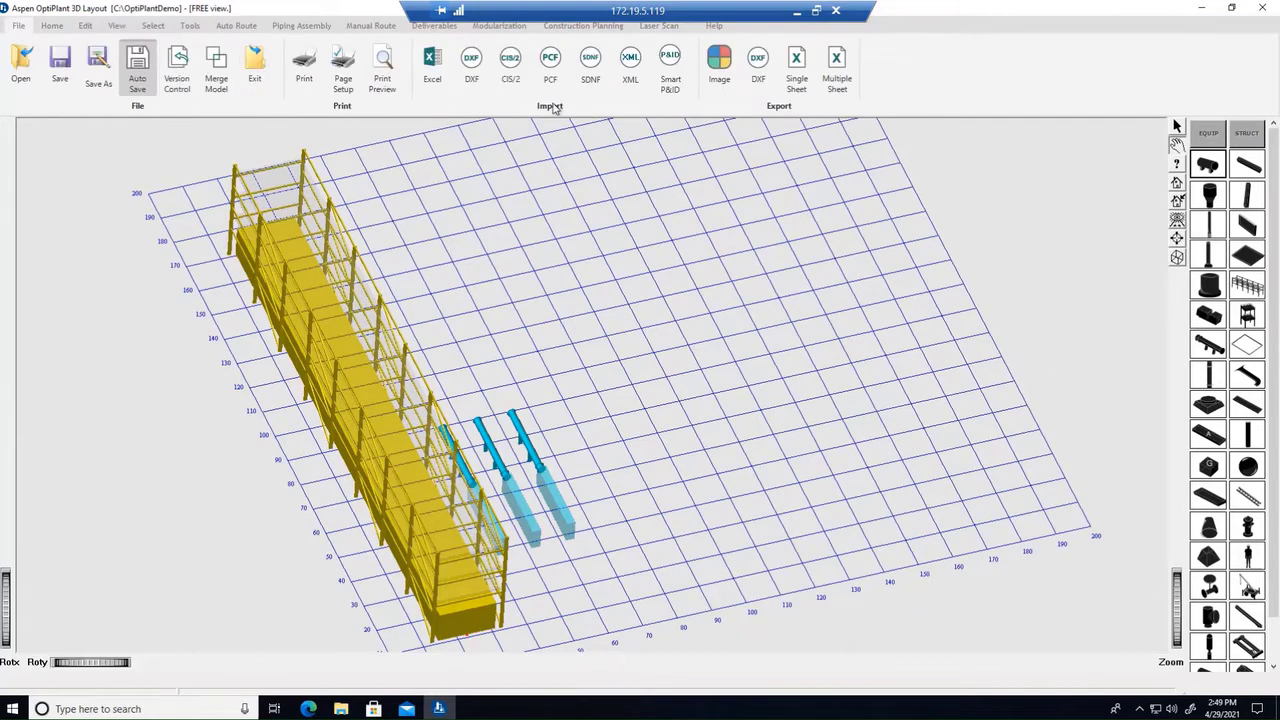
{"action": "left_click", "coordinate": [469, 68]}
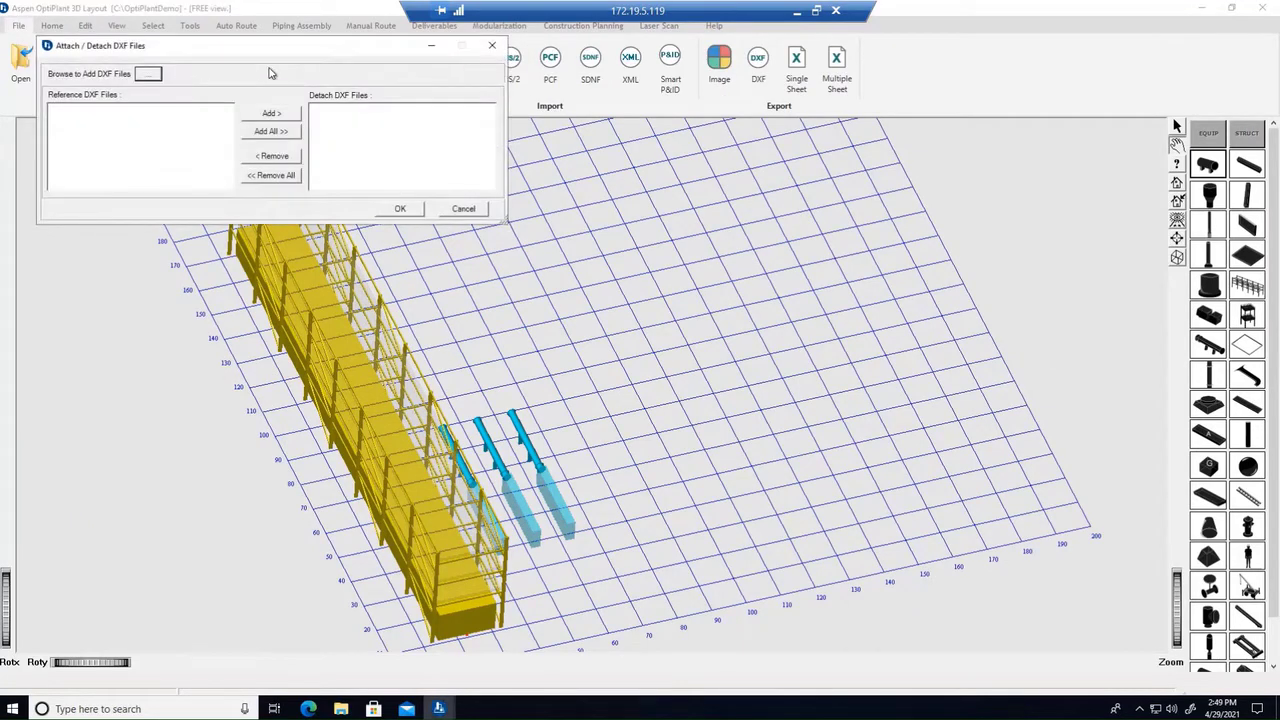
{"action": "left_click", "coordinate": [148, 75]}
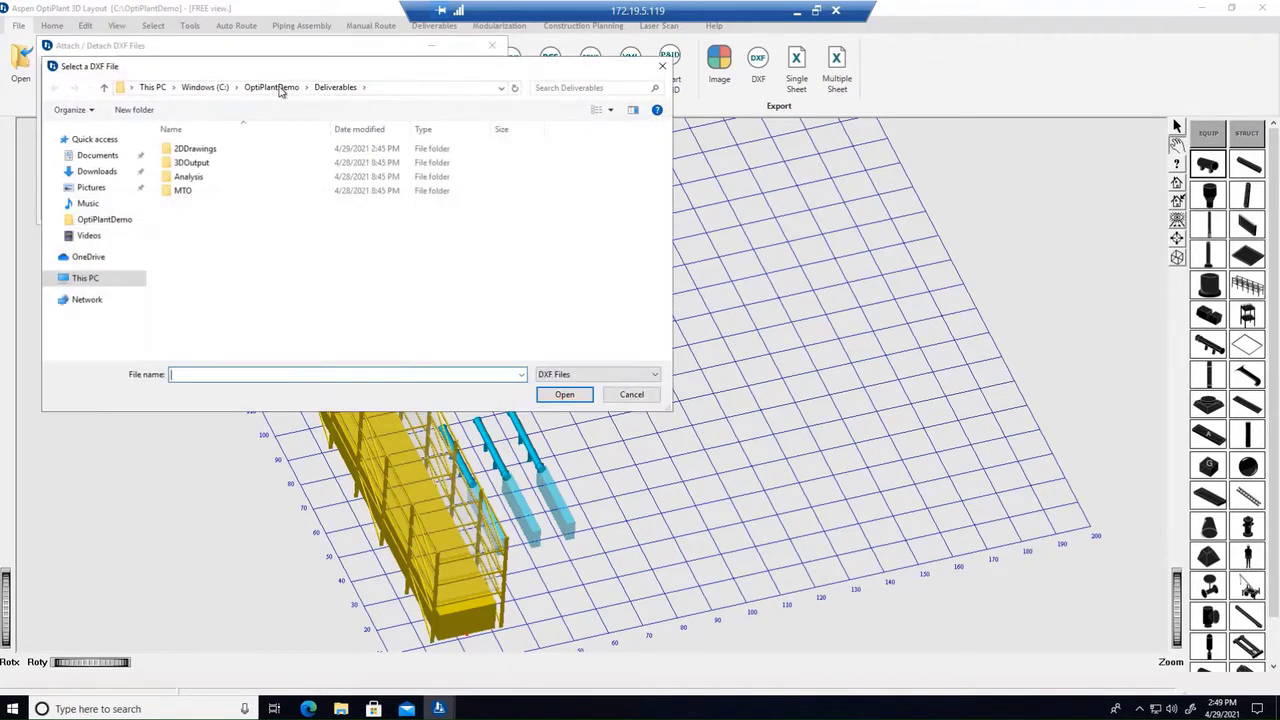
{"action": "double_click", "coordinate": [192, 148]}
{"action": "left_click", "coordinate": [220, 149]}
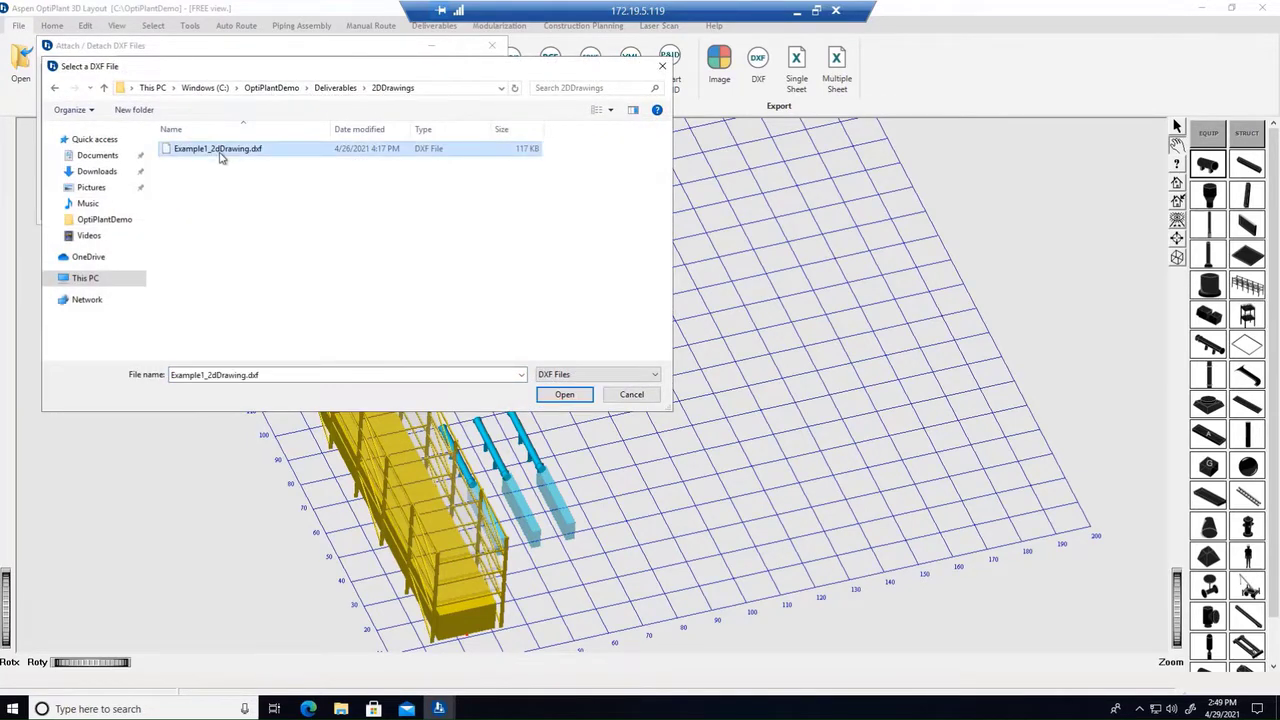
{"action": "left_click", "coordinate": [564, 394]}
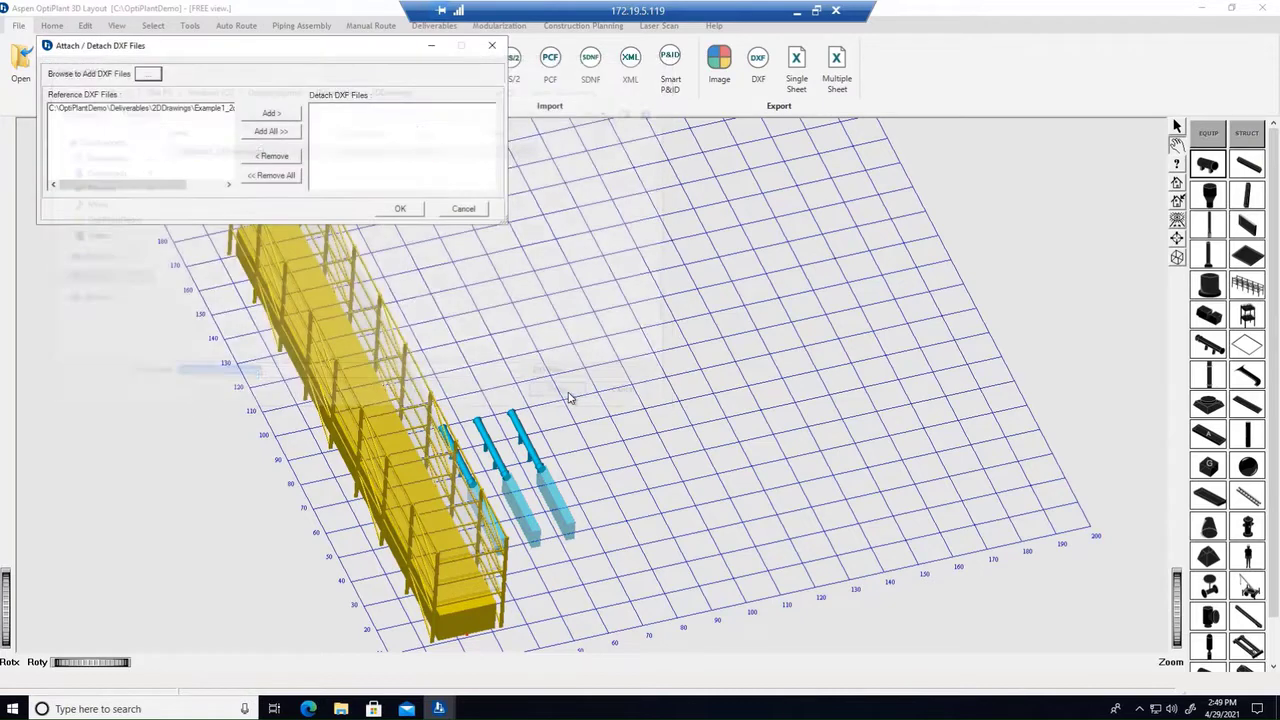
{"action": "left_click", "coordinate": [410, 210]}
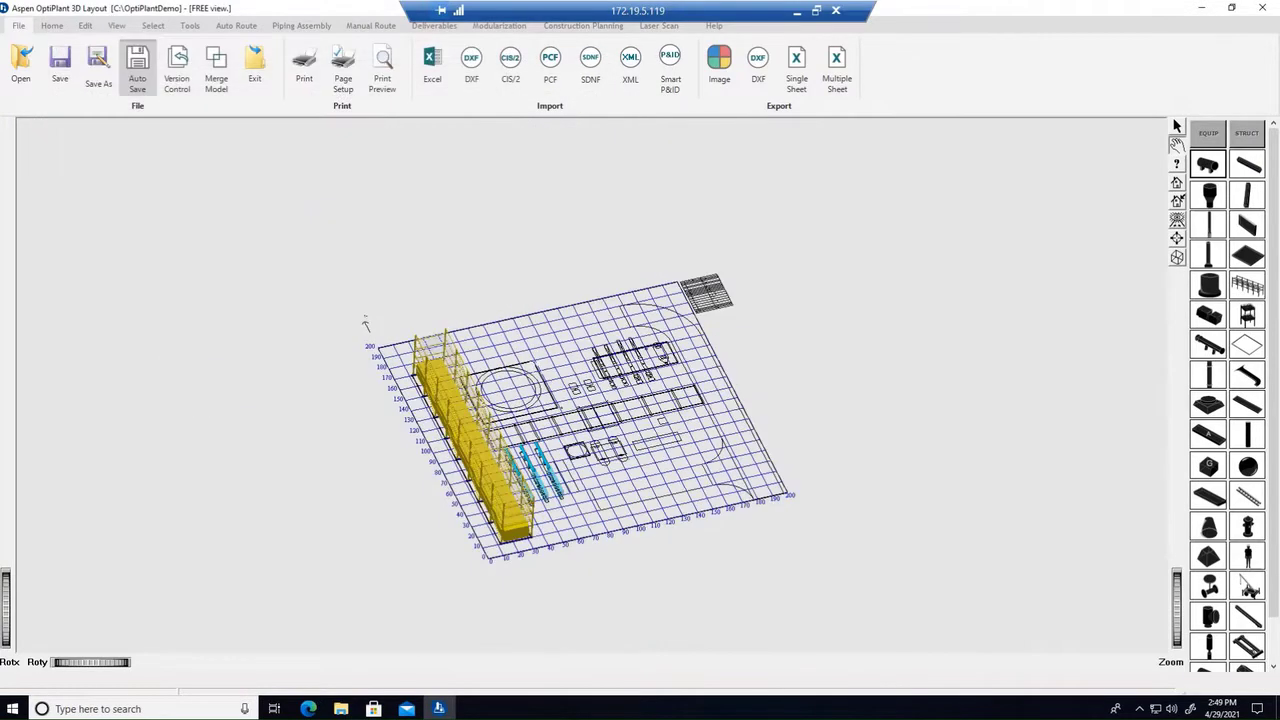
Import the 3DModelObjects Excel file from the OptiPlantDemo folder into the model
{"action": "scroll", "coordinate": [555, 406], "scroll_direction": "up", "scroll_amount": 6}
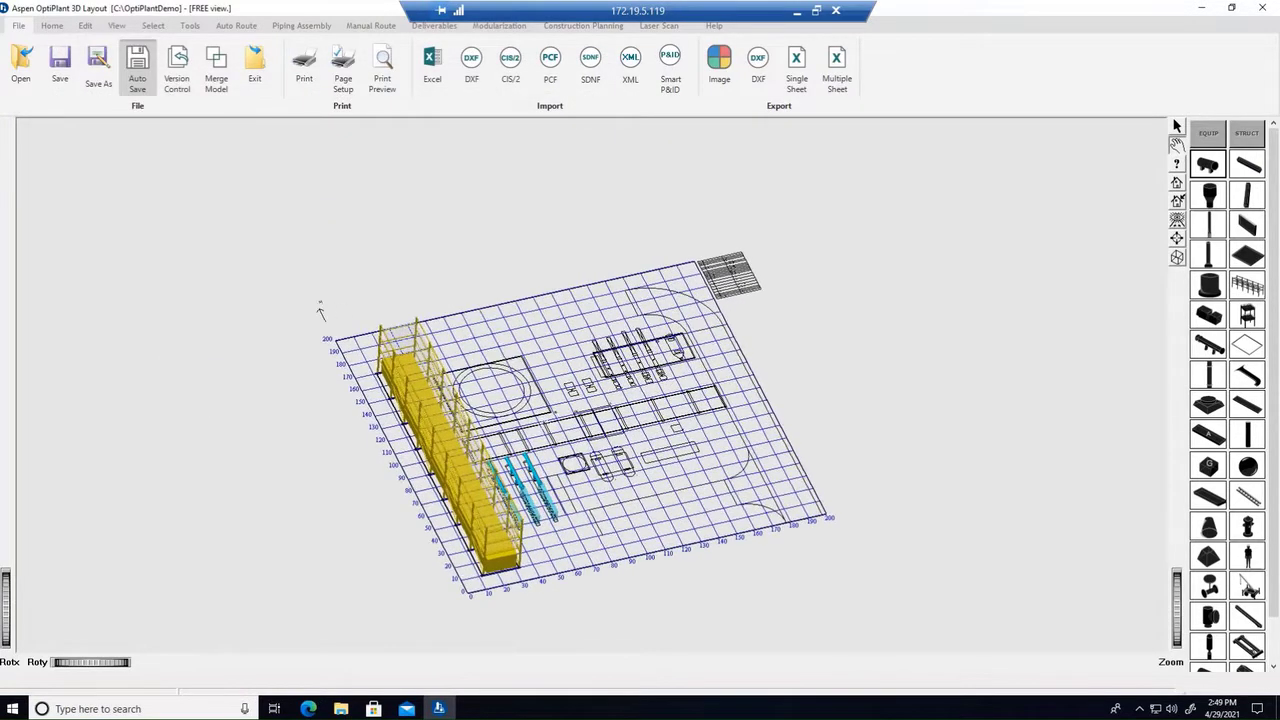
{"action": "scroll", "coordinate": [555, 406], "scroll_direction": "up", "scroll_amount": 2}
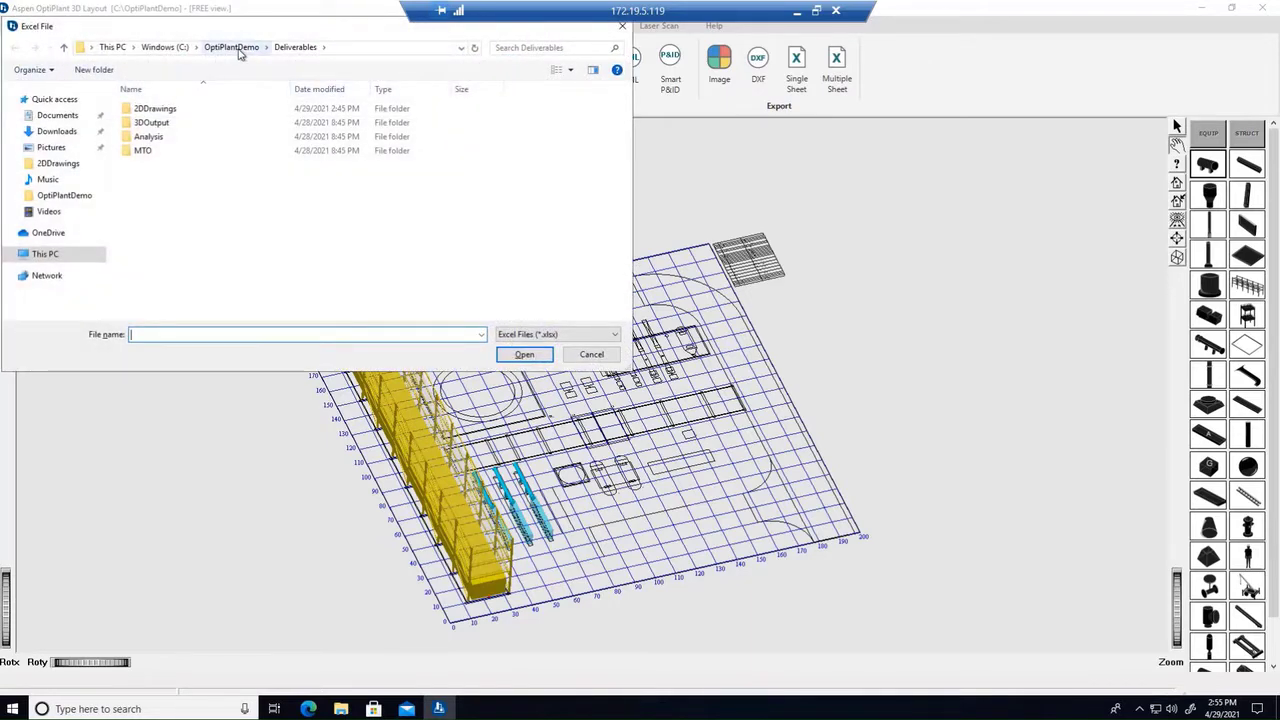
{"action": "left_click", "coordinate": [240, 50]}
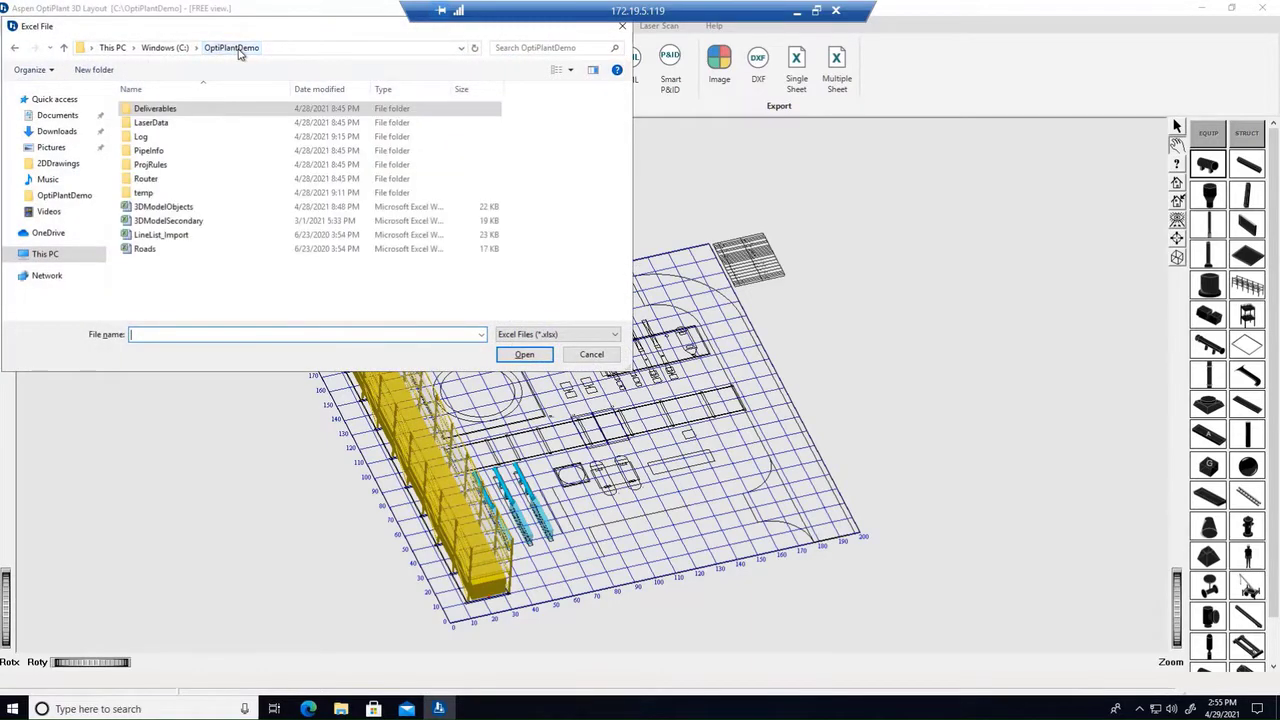
{"action": "left_click", "coordinate": [190, 207]}
{"action": "left_click", "coordinate": [524, 354]}
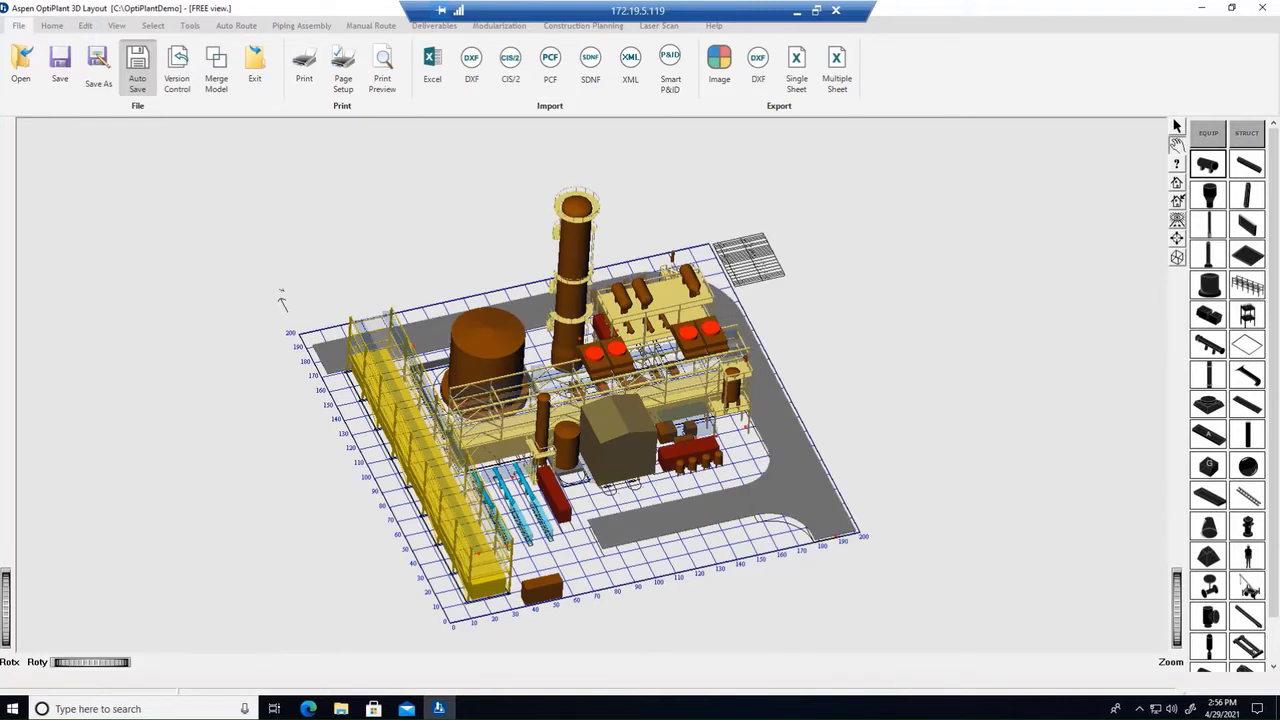
Show the plant in top view and load the equipment spacing rules
{"action": "left_click", "coordinate": [52, 26]}
{"action": "left_click", "coordinate": [15, 57]}
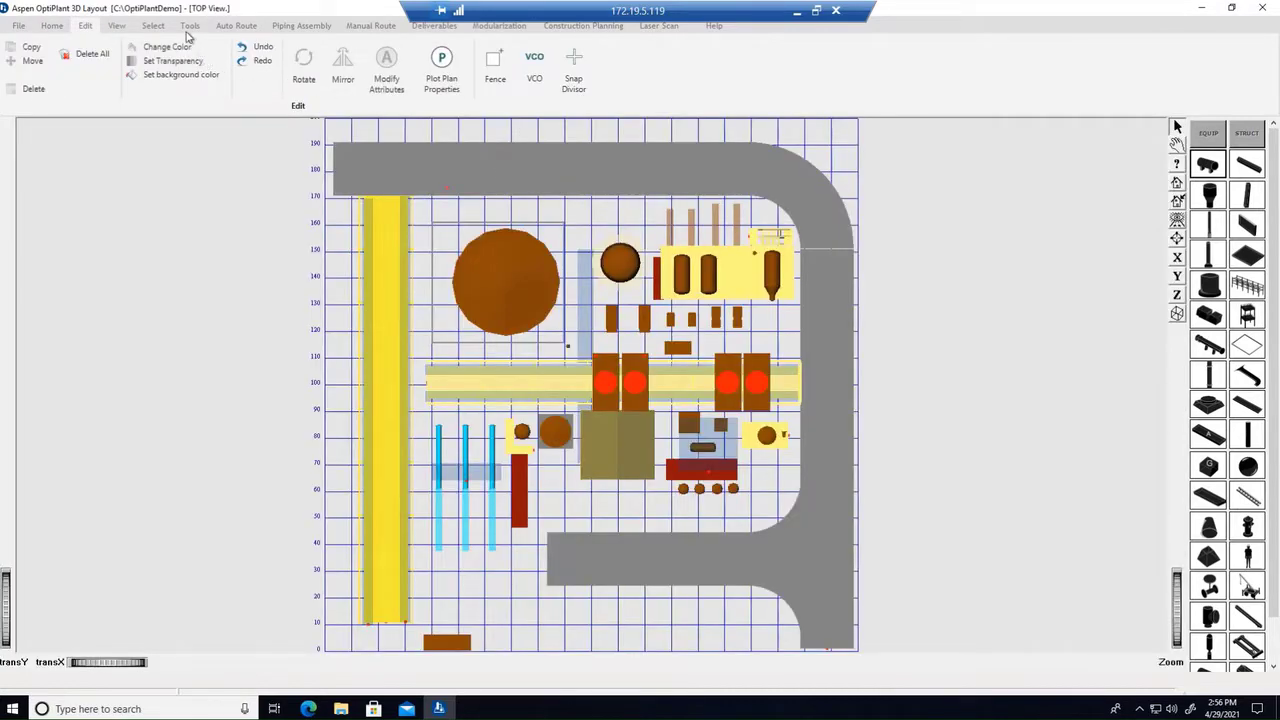
{"action": "left_click", "coordinate": [187, 30]}
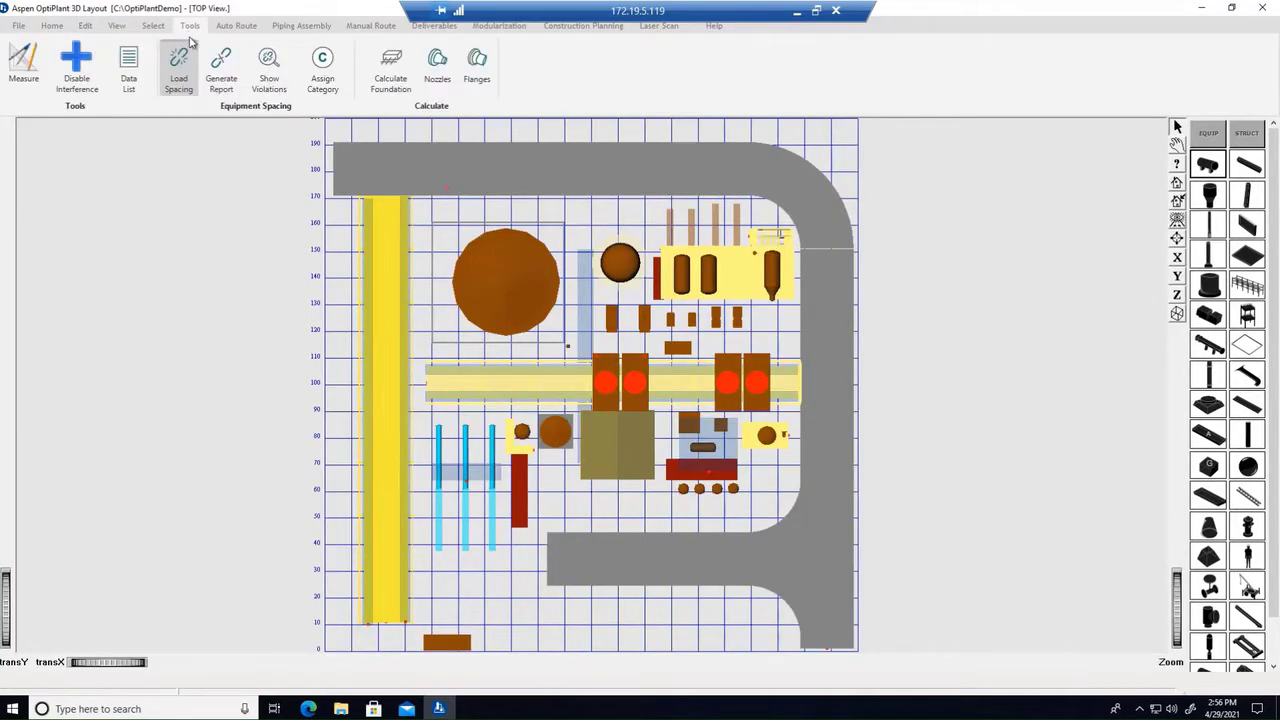
{"action": "left_click", "coordinate": [171, 94]}
Assign the category PUMPS(FLAMMABLES) to pump P208, just south of the stripper column
{"action": "double_click", "coordinate": [614, 325]}
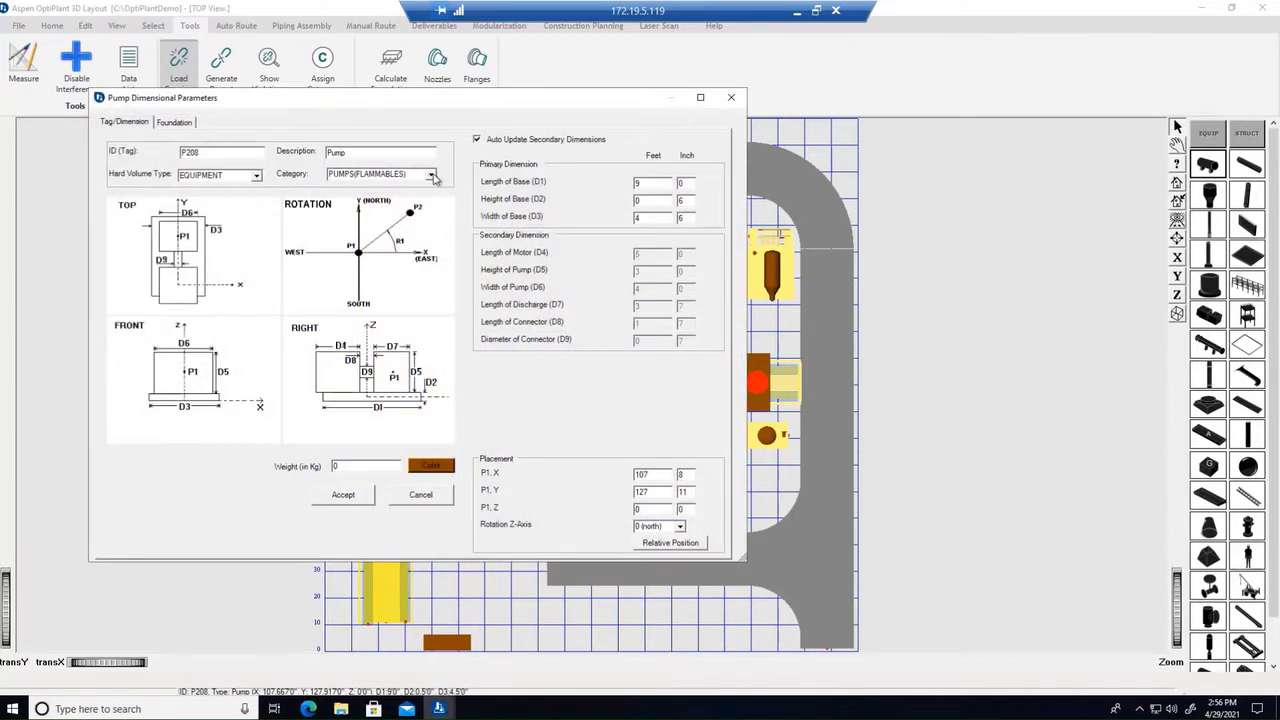
{"action": "left_click", "coordinate": [435, 176]}
{"action": "left_click", "coordinate": [392, 185]}
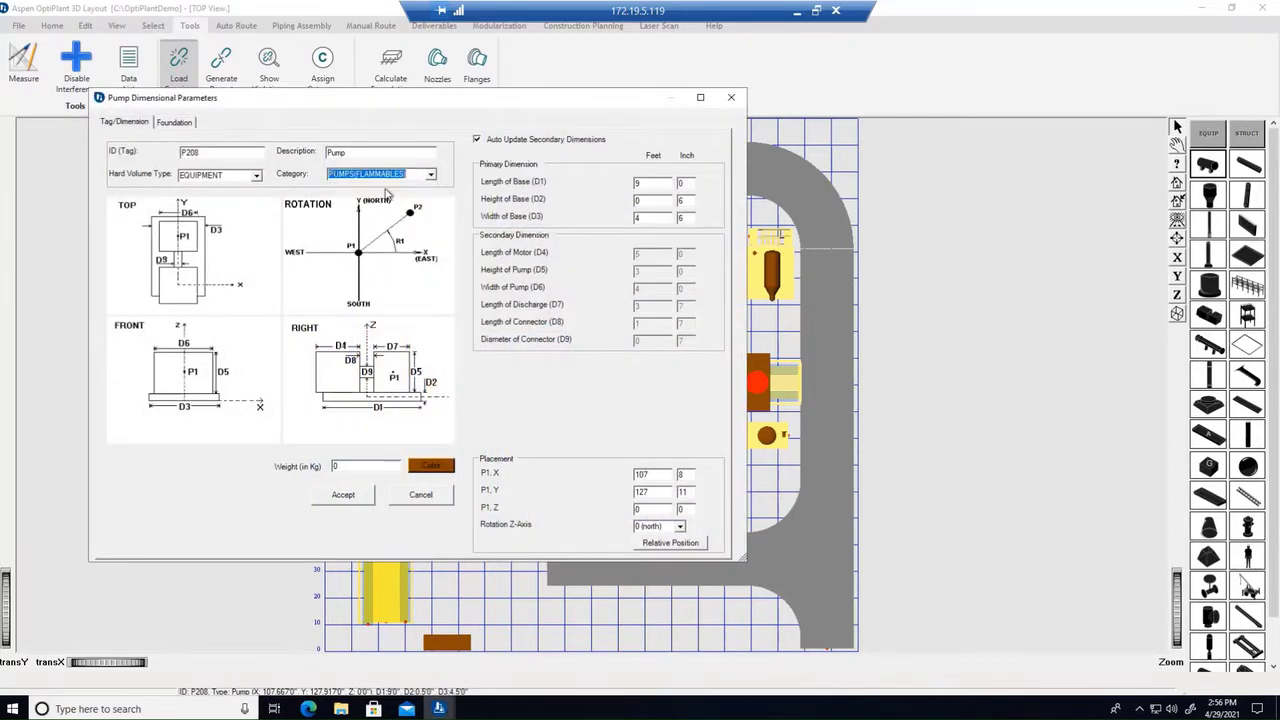
{"action": "left_click", "coordinate": [343, 494]}
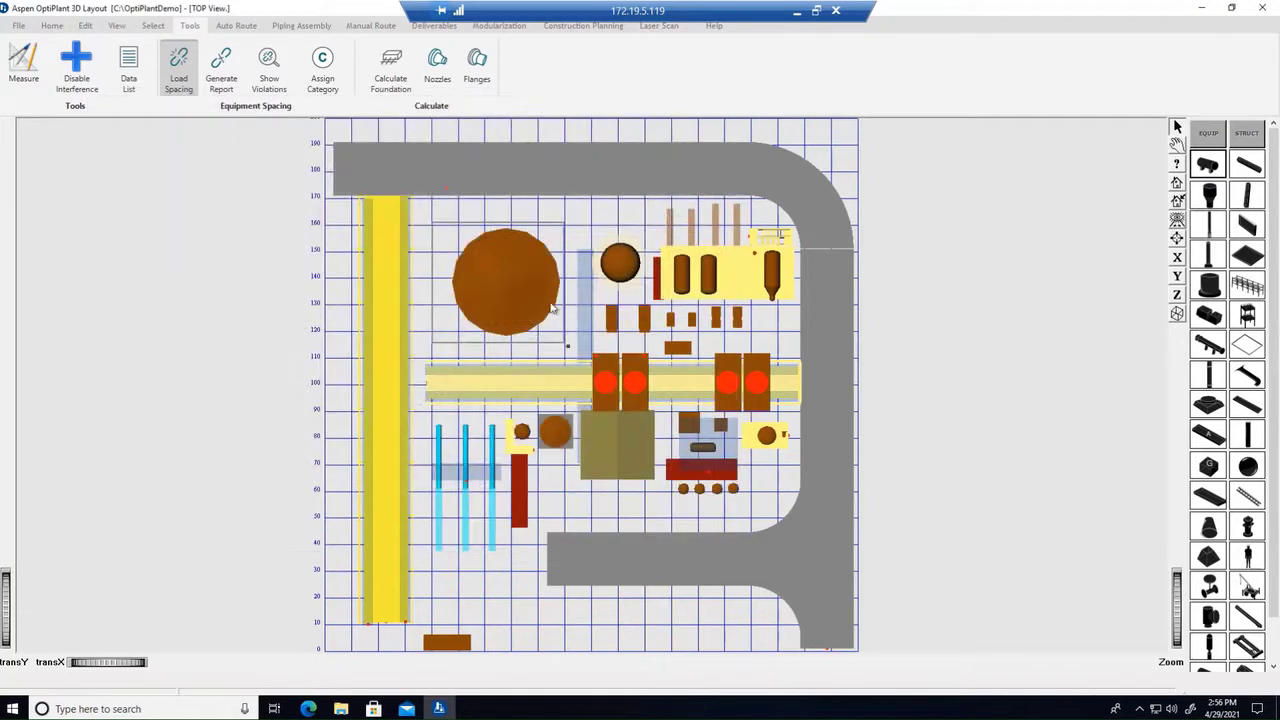
Assign the category TOWERS (FLAMMABLES) to the stripper column TW287
{"action": "double_click", "coordinate": [621, 265]}
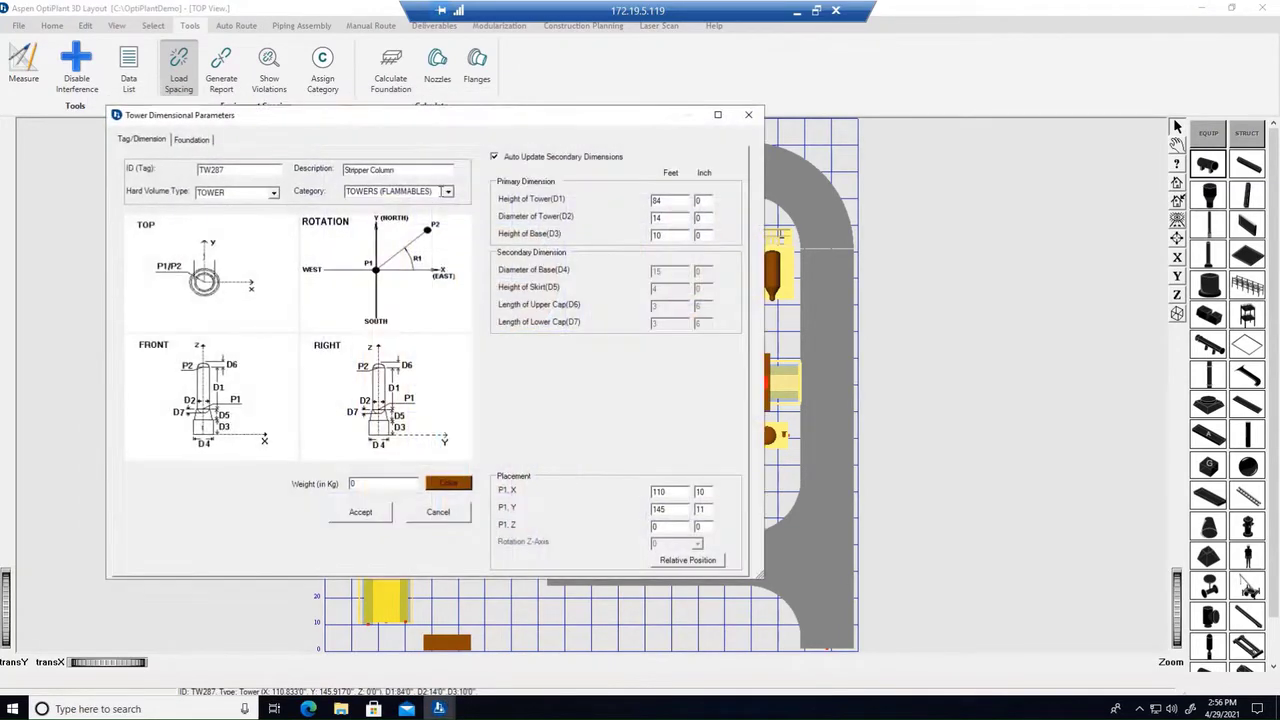
{"action": "left_click", "coordinate": [448, 193]}
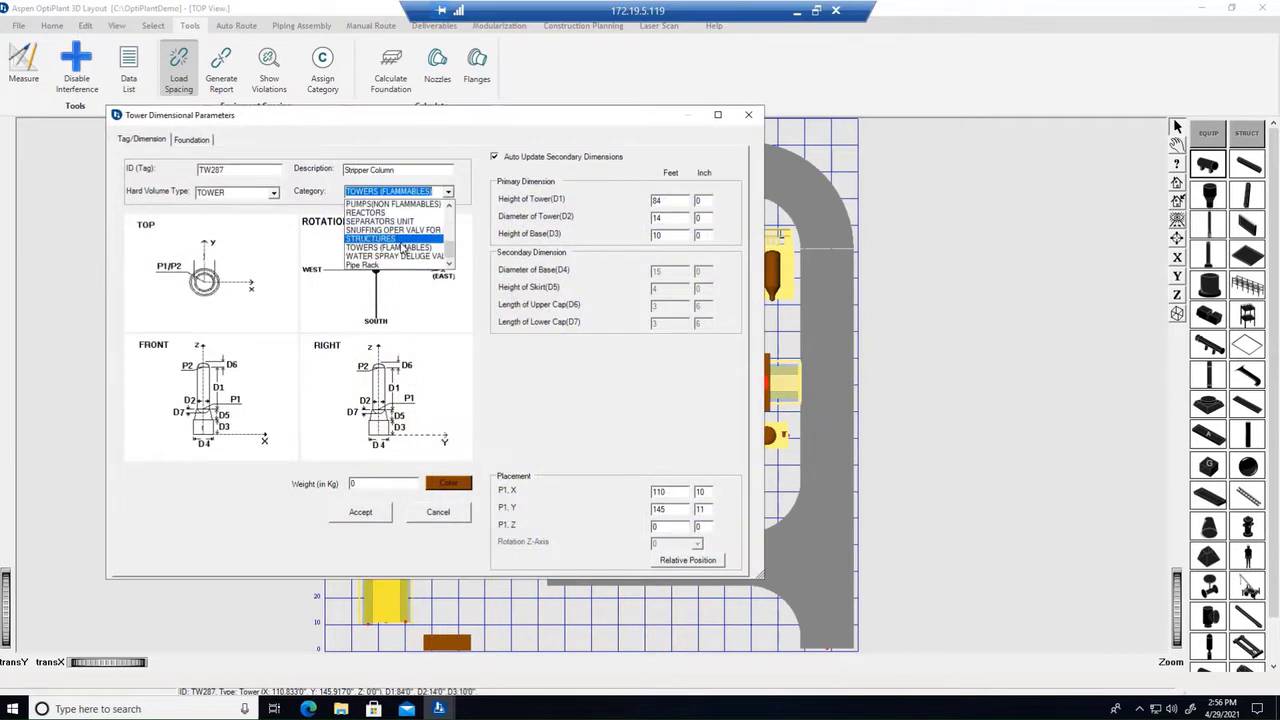
{"action": "left_click", "coordinate": [403, 248]}
{"action": "left_click", "coordinate": [362, 512]}
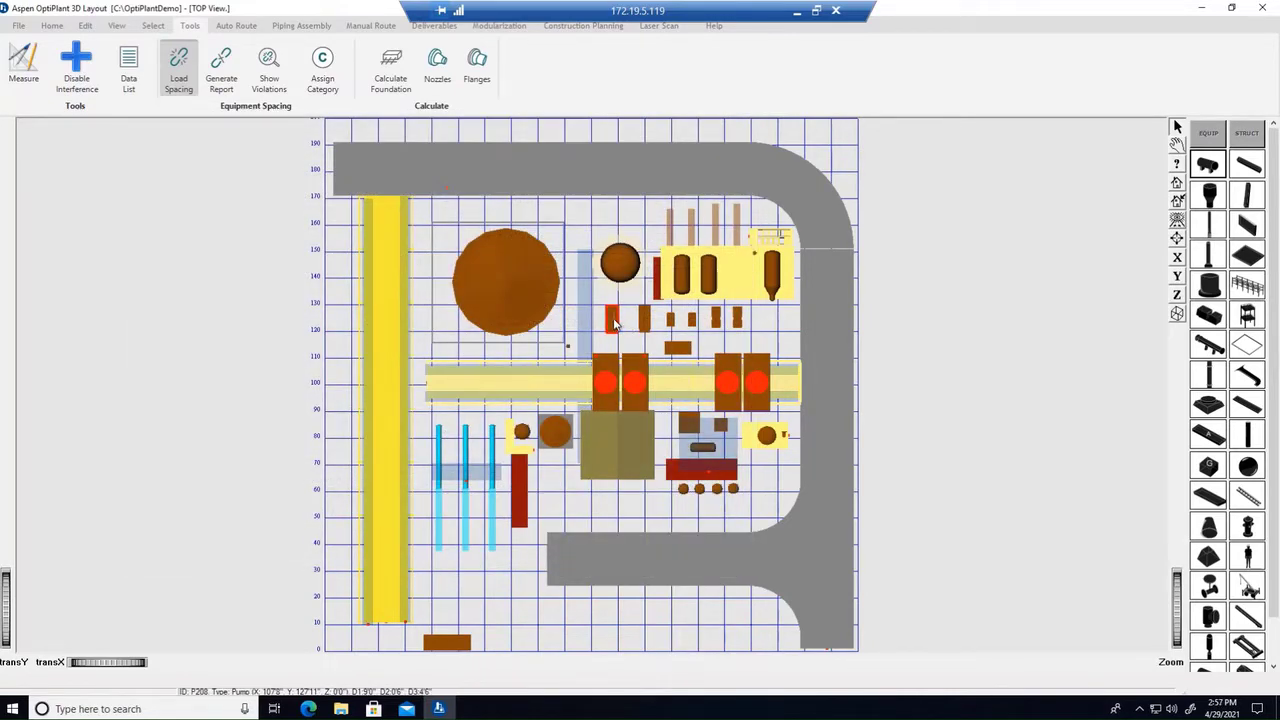
Move pump P208 about 10 ft north toward the stripper column and accept the placement despite the spacing rule
{"action": "left_click_drag", "start_coordinate": [615, 322], "coordinate": [615, 298]}
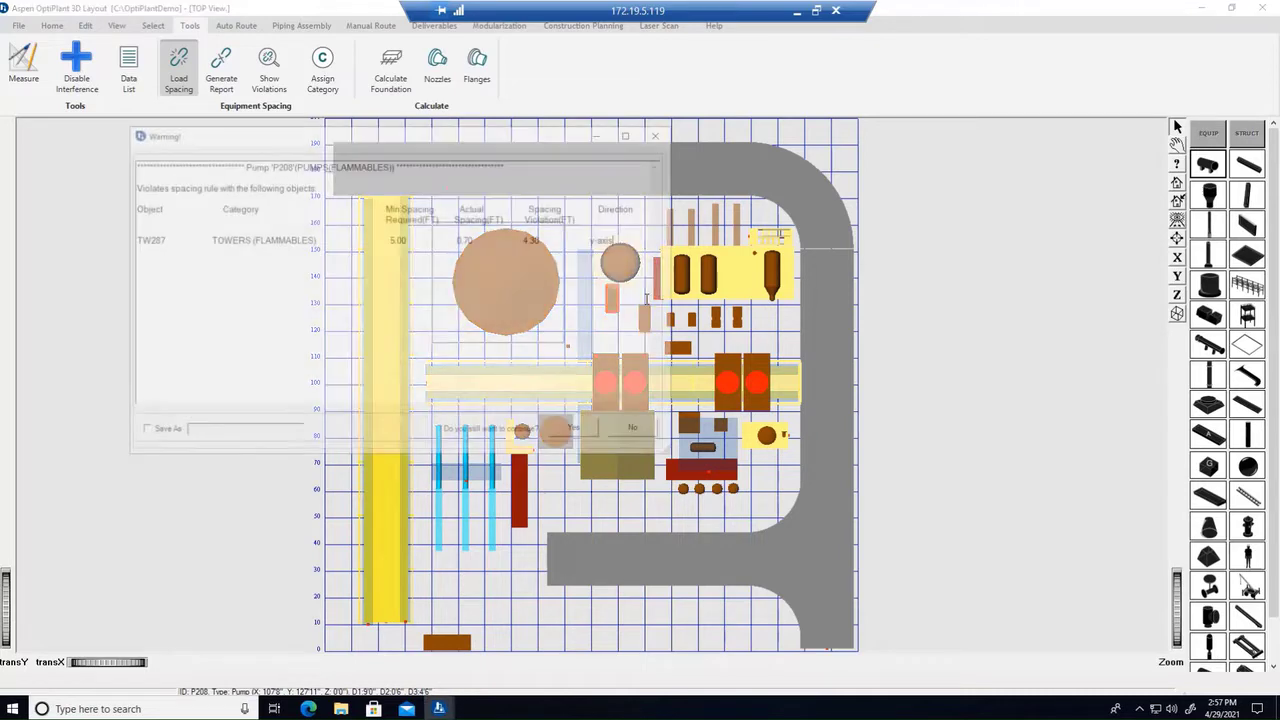
{"action": "left_click", "coordinate": [579, 432]}
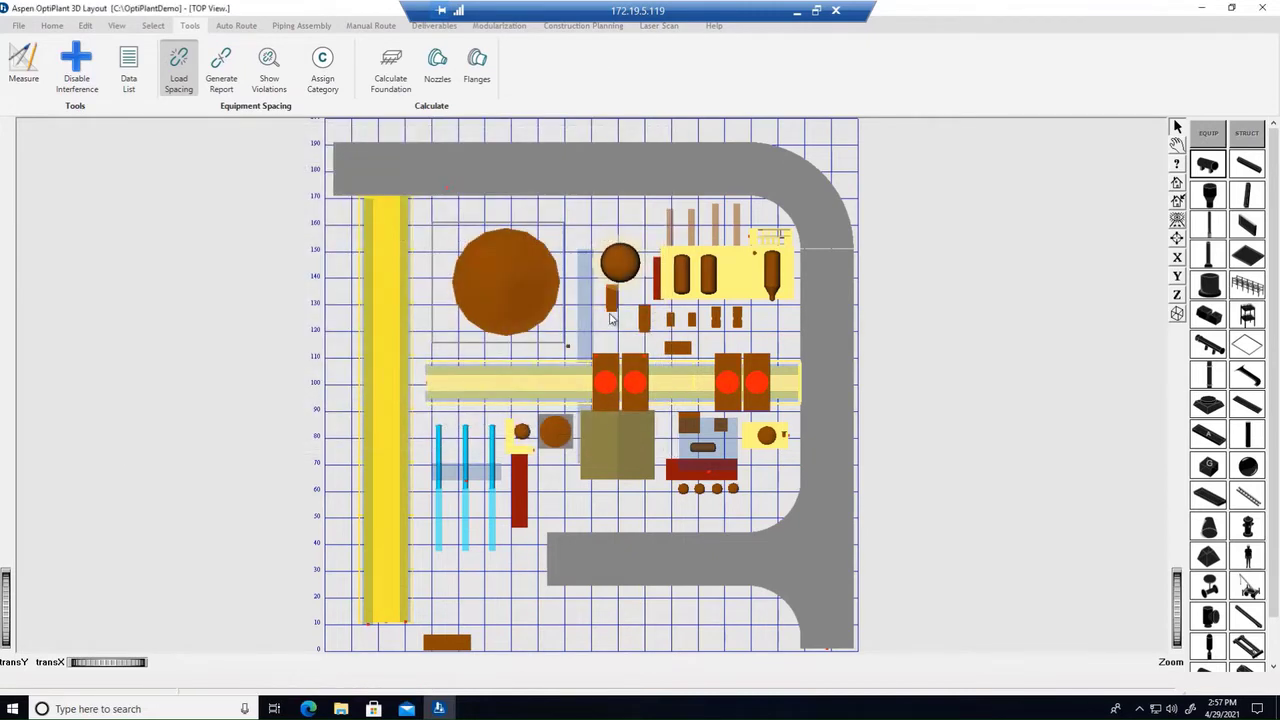
Show the spacing violations between the stripper column TW287 and the flammables pump category in the plan, and close the violation list
{"action": "left_click", "coordinate": [627, 270]}
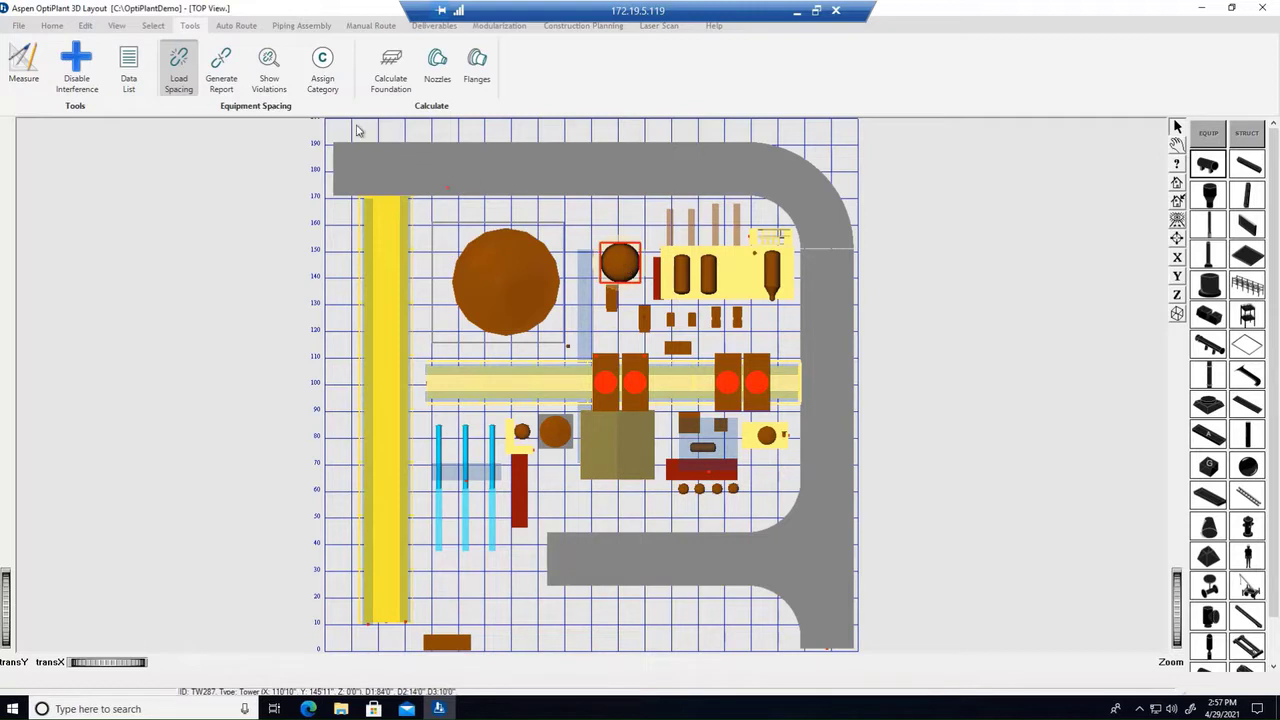
{"action": "left_click", "coordinate": [268, 76]}
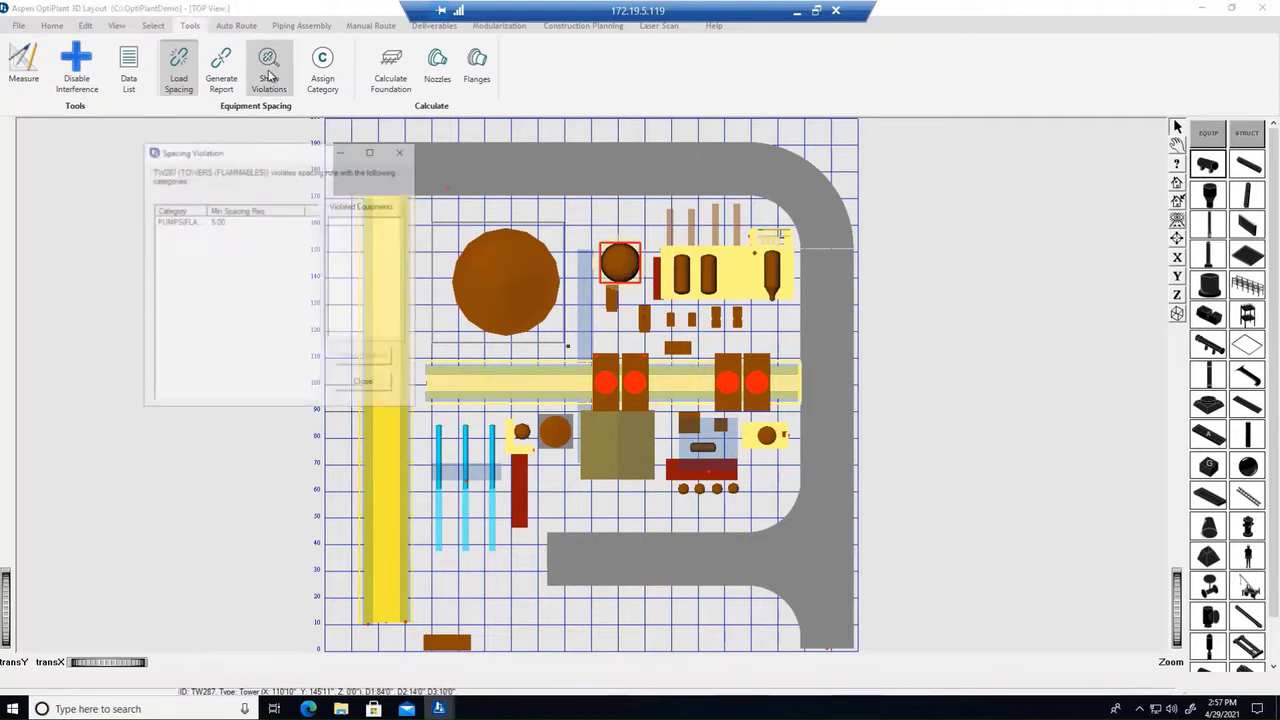
{"action": "left_click", "coordinate": [180, 221]}
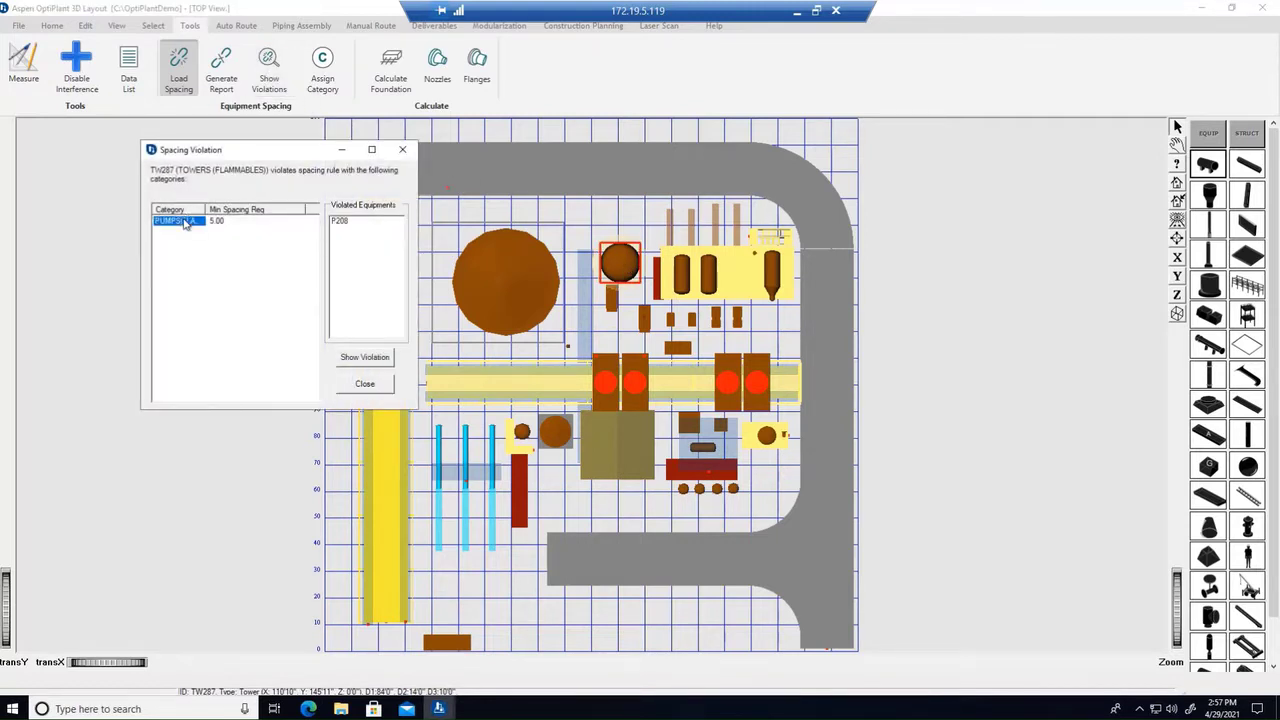
{"action": "left_click", "coordinate": [368, 360]}
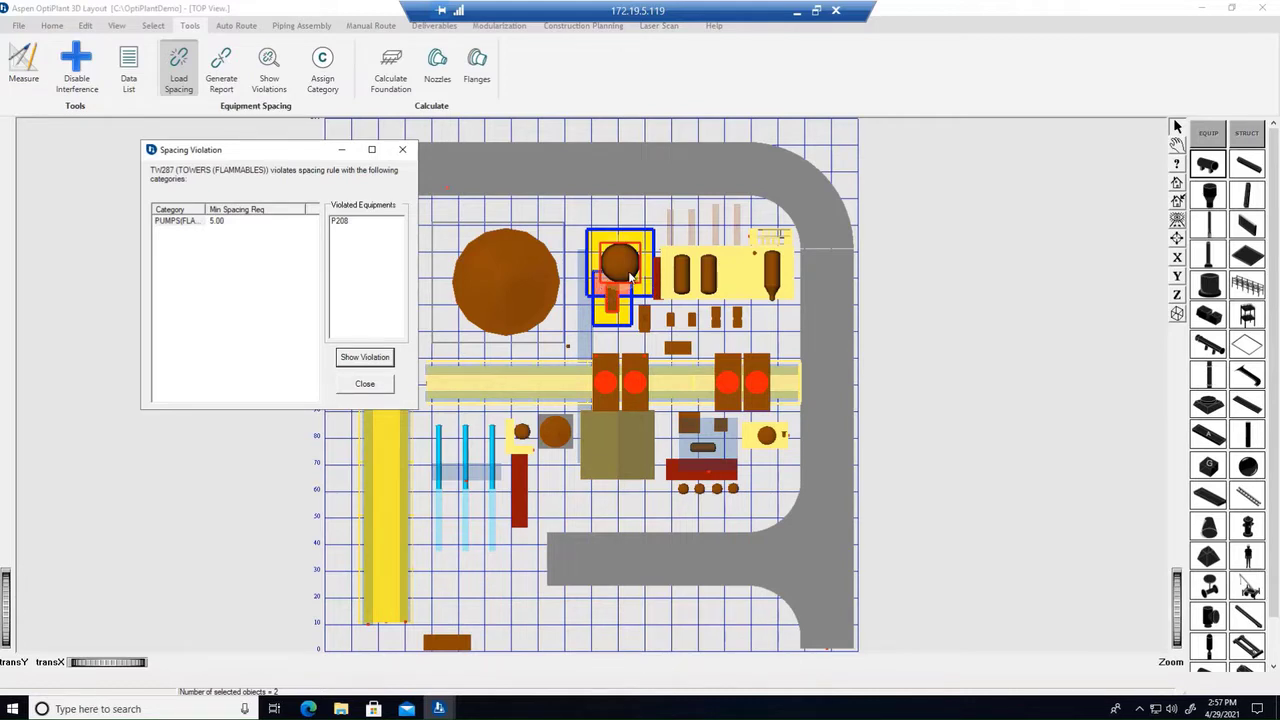
{"action": "left_click", "coordinate": [368, 386]}
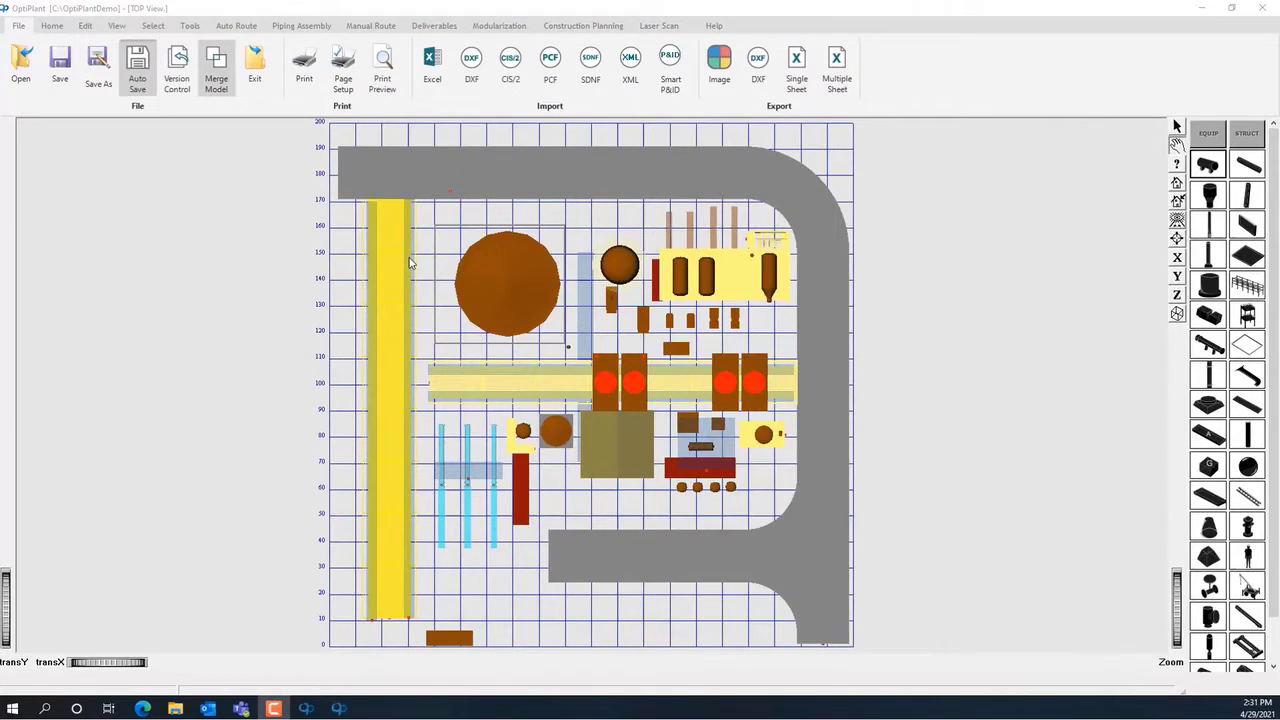
Create the line list file example1 in the OptiPlantDemo folder
{"action": "left_click", "coordinate": [237, 27]}
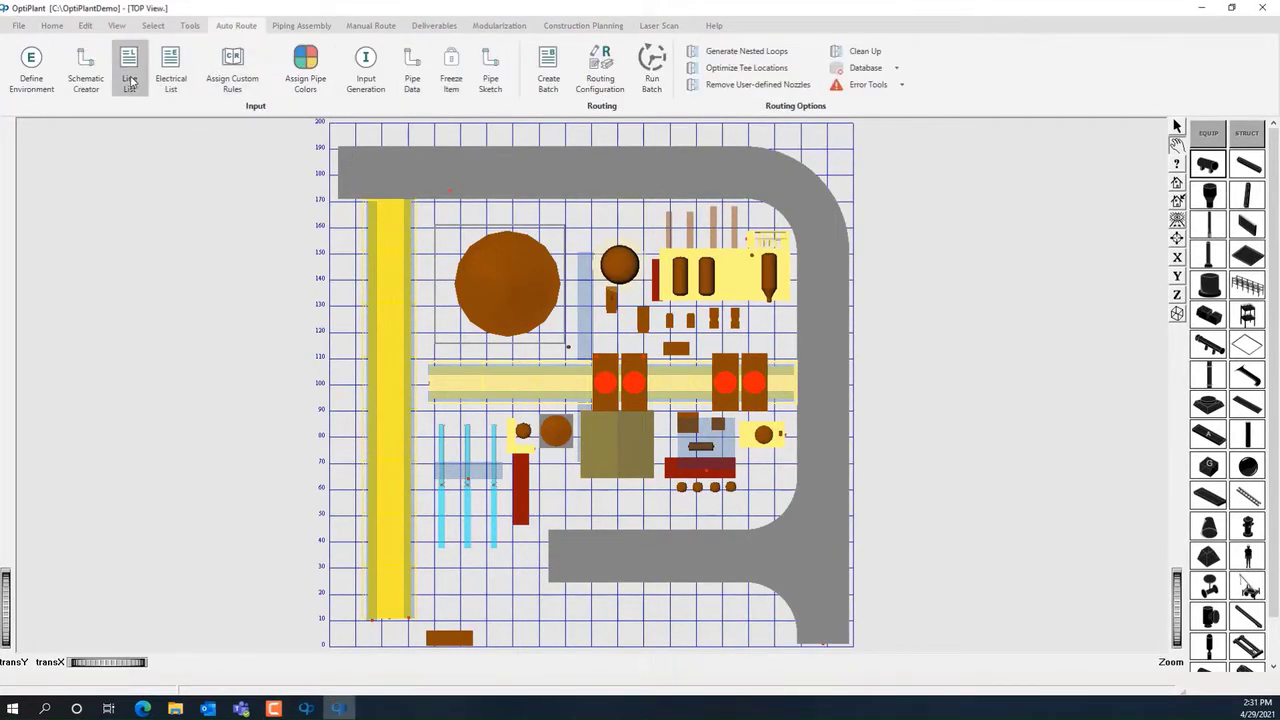
{"action": "left_click", "coordinate": [130, 80]}
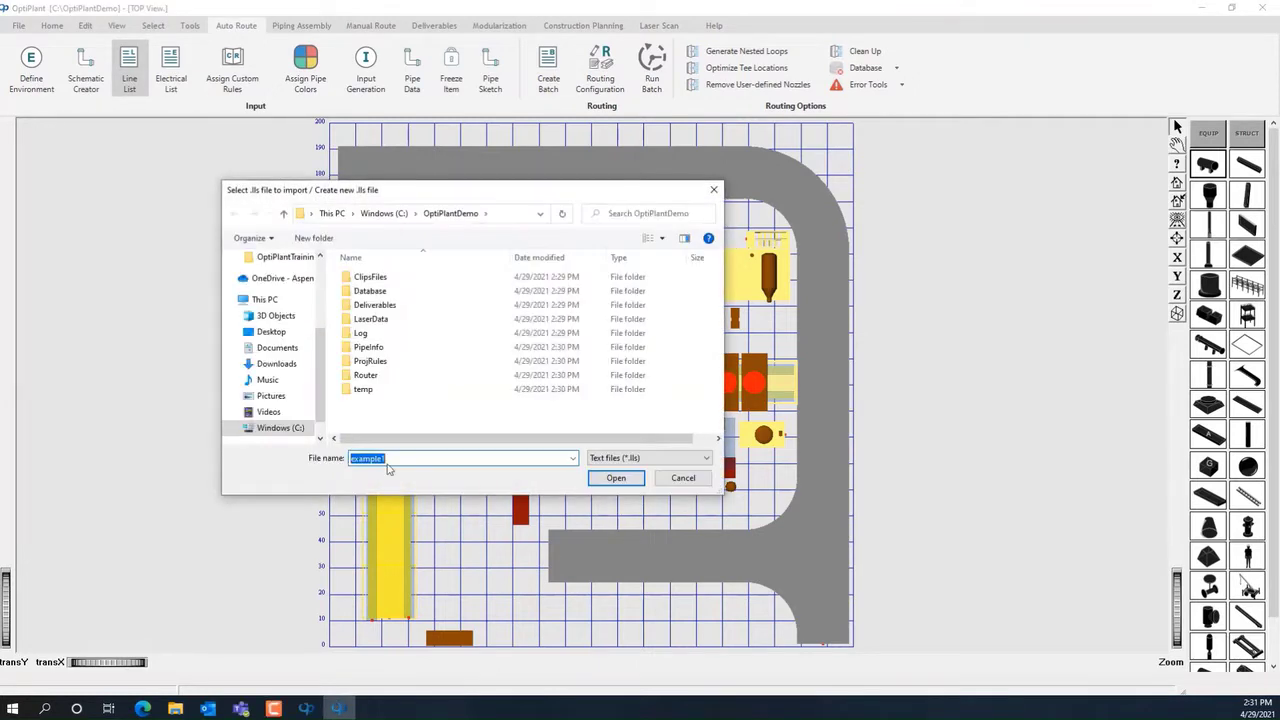
{"action": "left_click", "coordinate": [616, 479]}
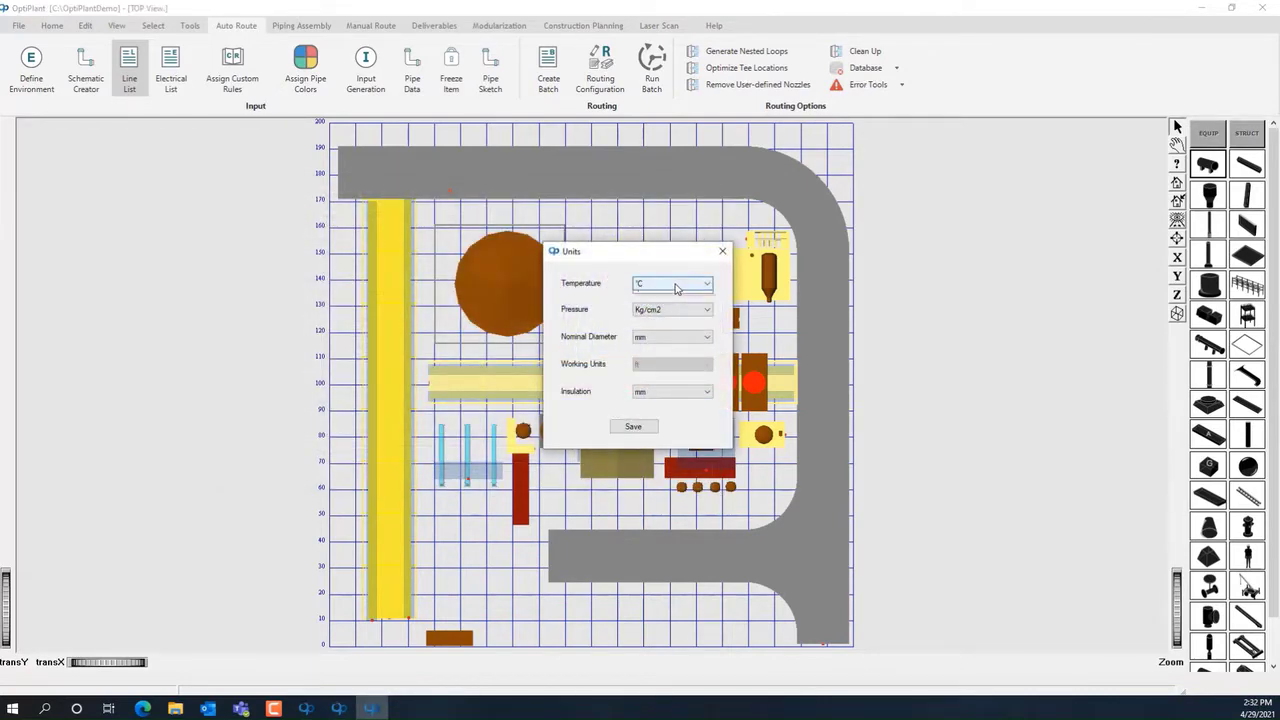
Set the line list units to °F for temperature, PSI for pressure, and inches for nominal diameter and insulation
{"action": "left_click", "coordinate": [660, 289]}
{"action": "left_click", "coordinate": [672, 305]}
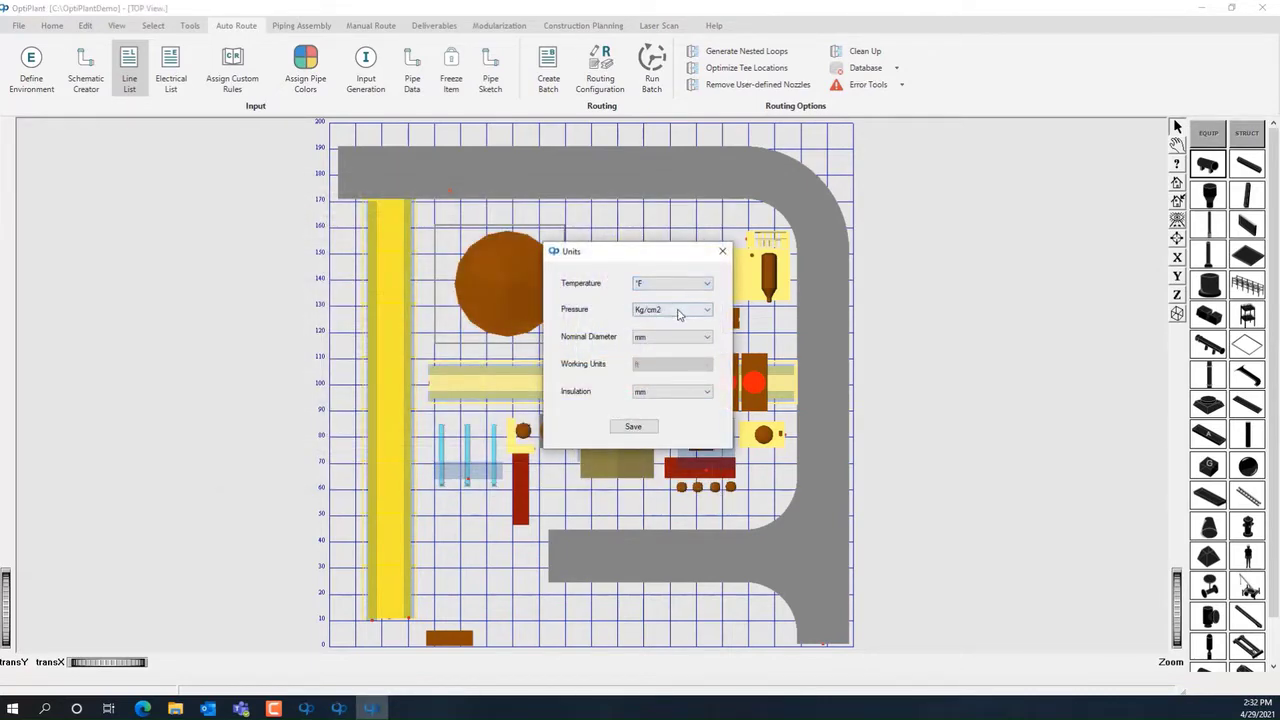
{"action": "left_click", "coordinate": [672, 309]}
{"action": "left_click", "coordinate": [668, 346]}
{"action": "left_click", "coordinate": [668, 346]}
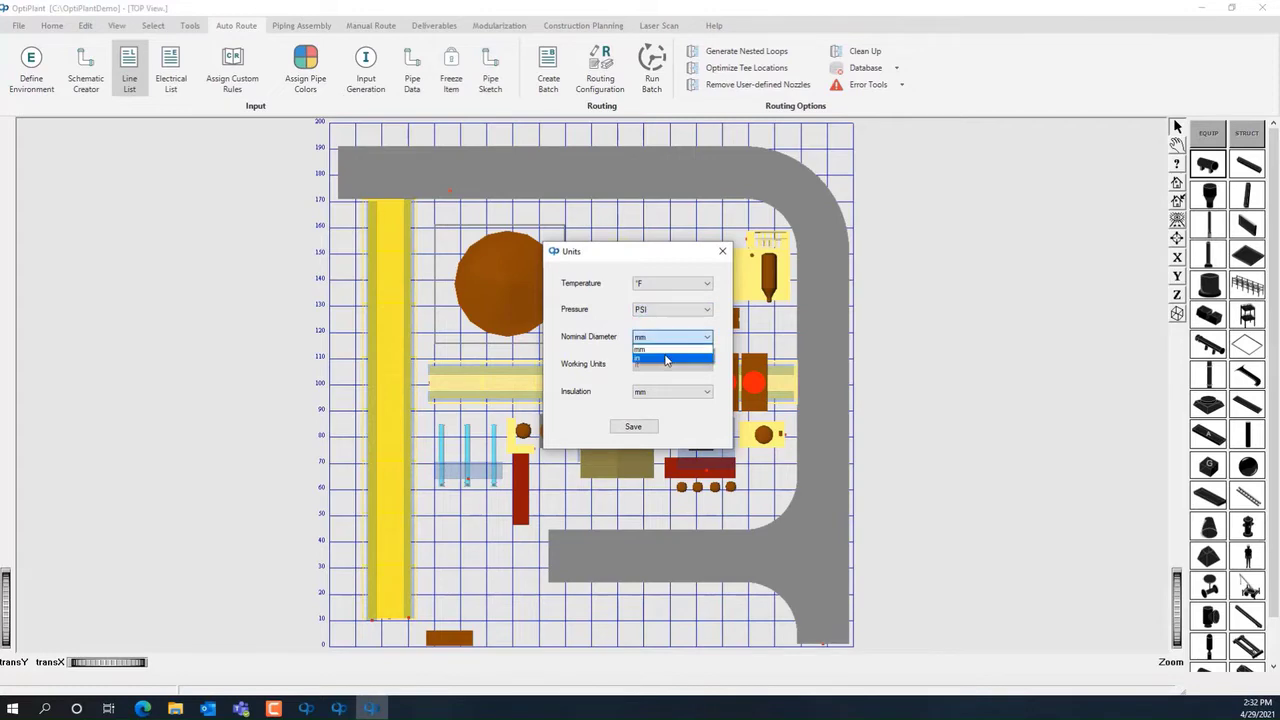
{"action": "left_click", "coordinate": [667, 362]}
{"action": "left_click", "coordinate": [676, 393]}
{"action": "left_click", "coordinate": [670, 413]}
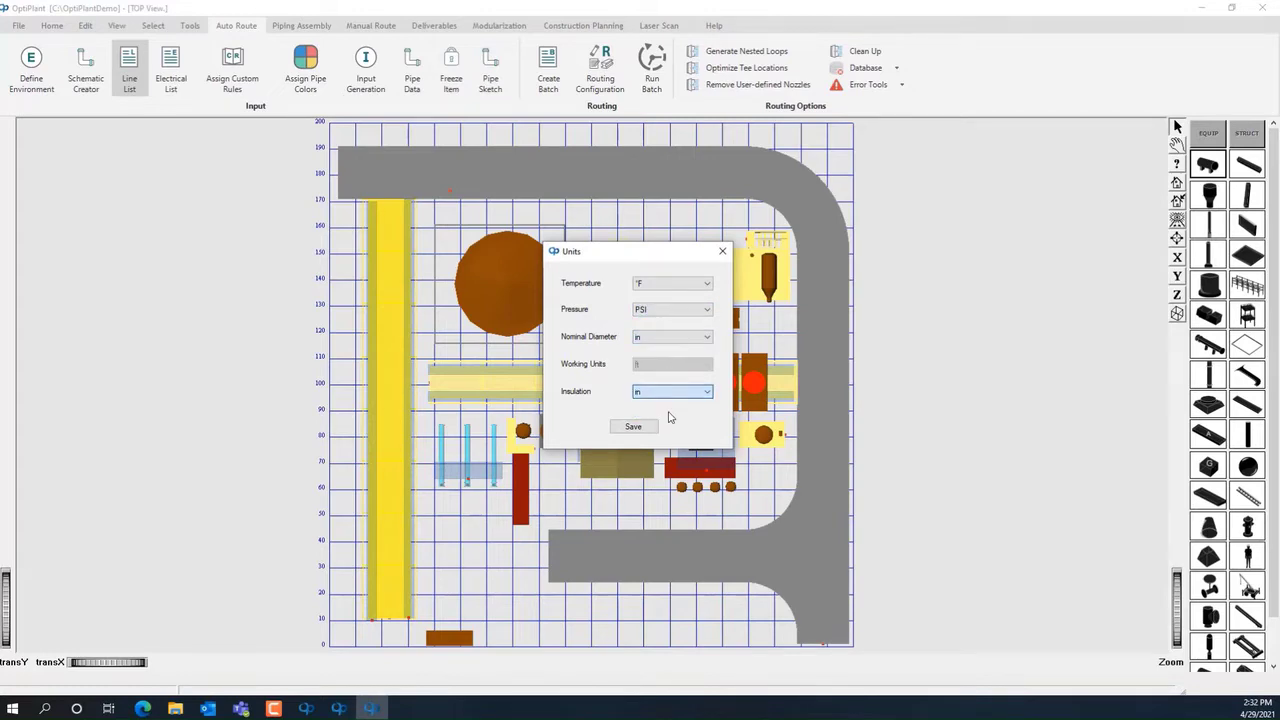
{"action": "left_click", "coordinate": [635, 427]}
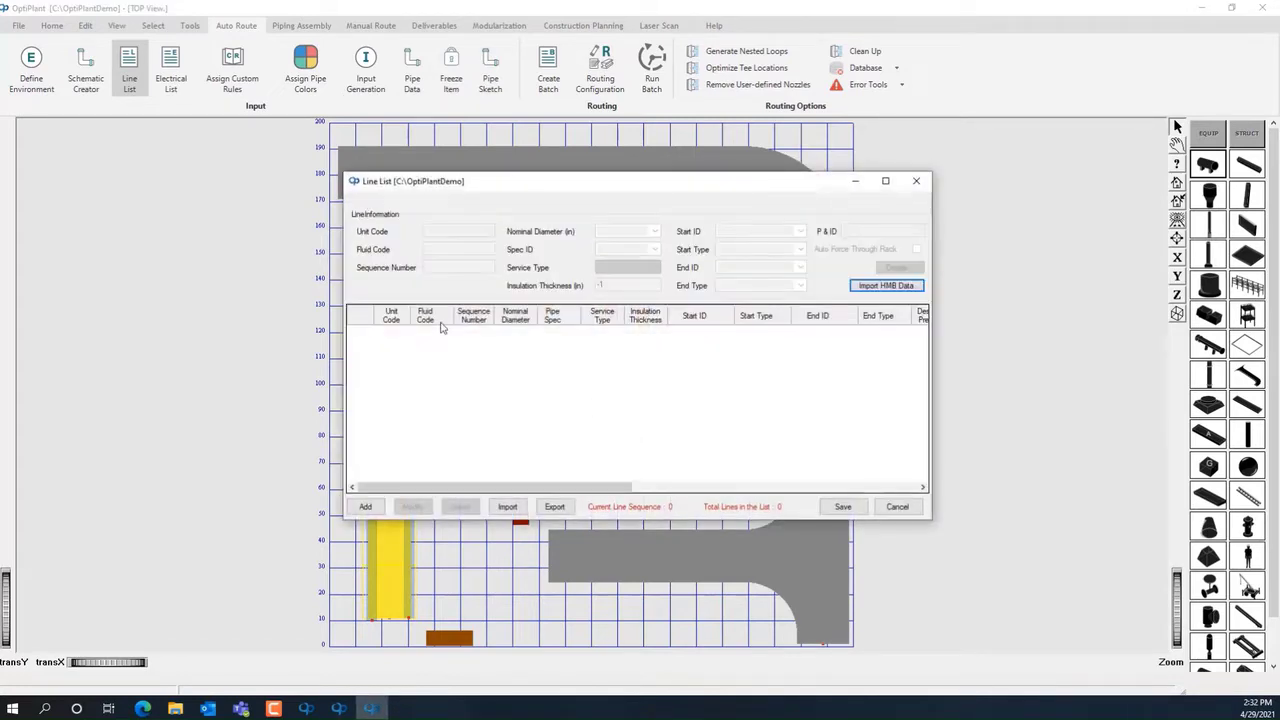
Add a new line to the line list with unit code 1, fluid code DD and sequence number 501
{"action": "left_click", "coordinate": [366, 507]}
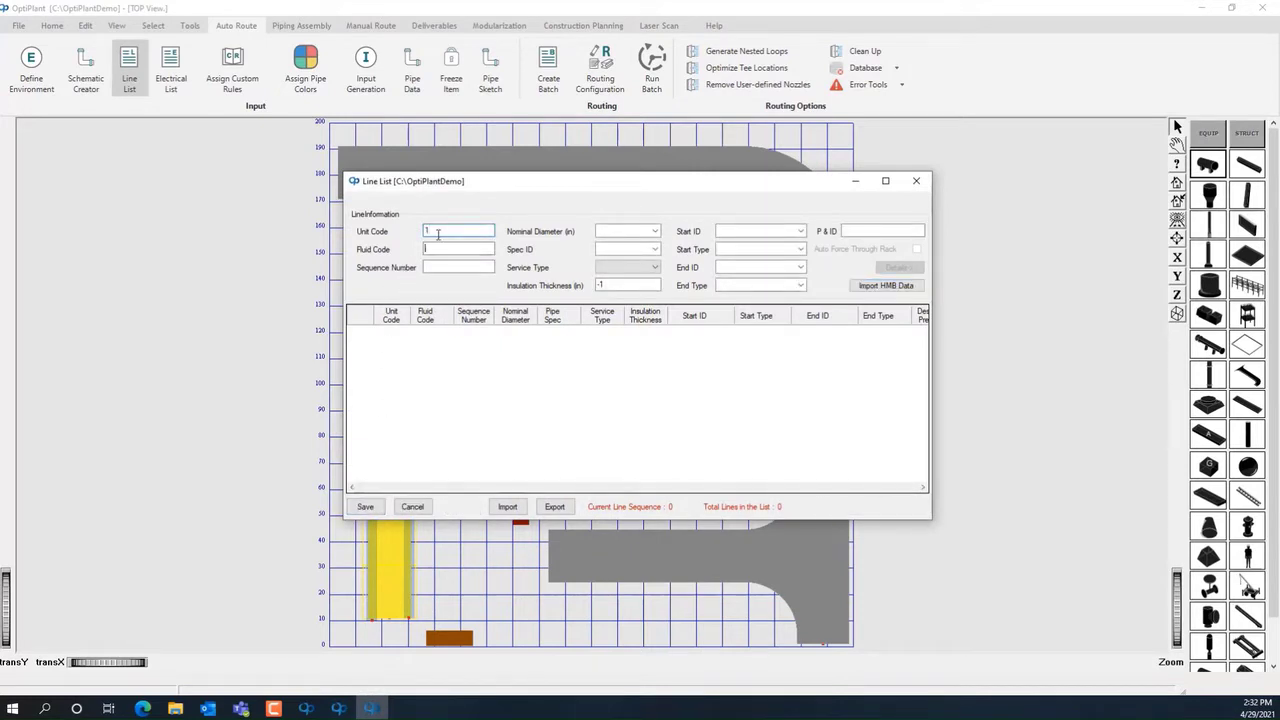
{"action": "key", "text": "Tab"}
{"action": "type", "text": "DD"}
{"action": "left_click", "coordinate": [438, 268]}
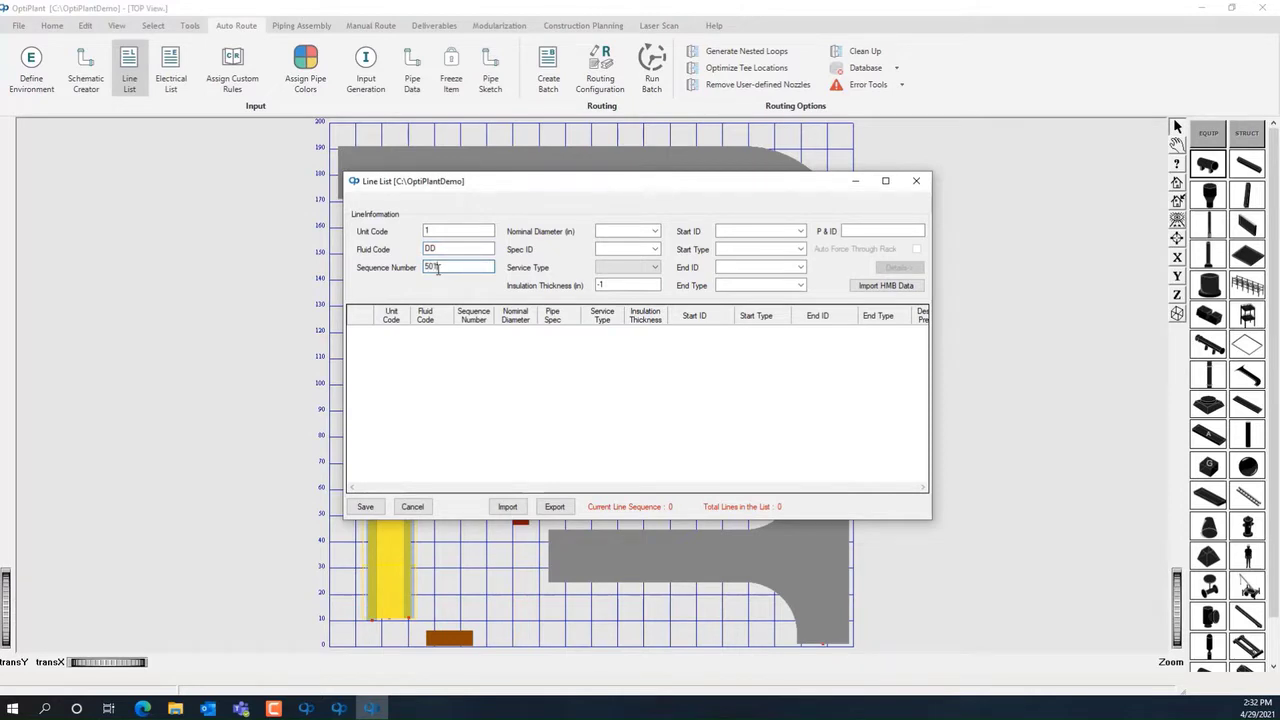
Give the new line a nominal diameter of 8 in, spec ID 6p5 and service type P
{"action": "left_click", "coordinate": [655, 231]}
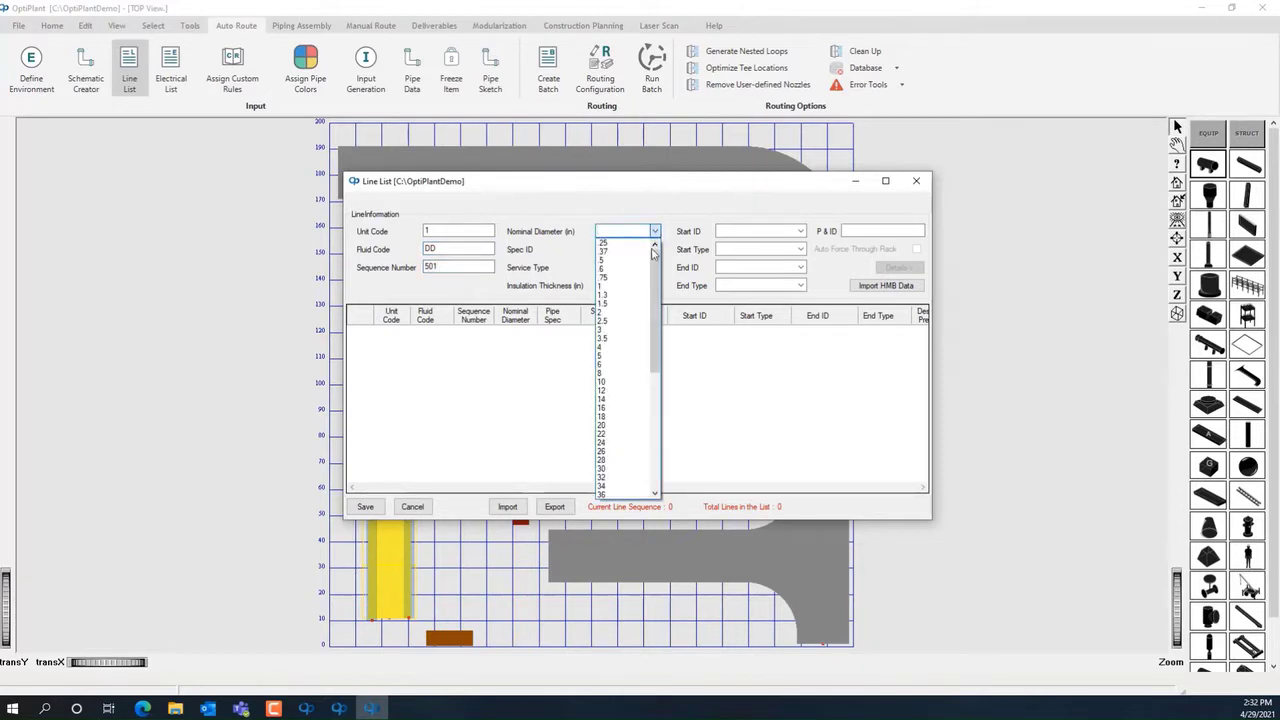
{"action": "left_click", "coordinate": [622, 373]}
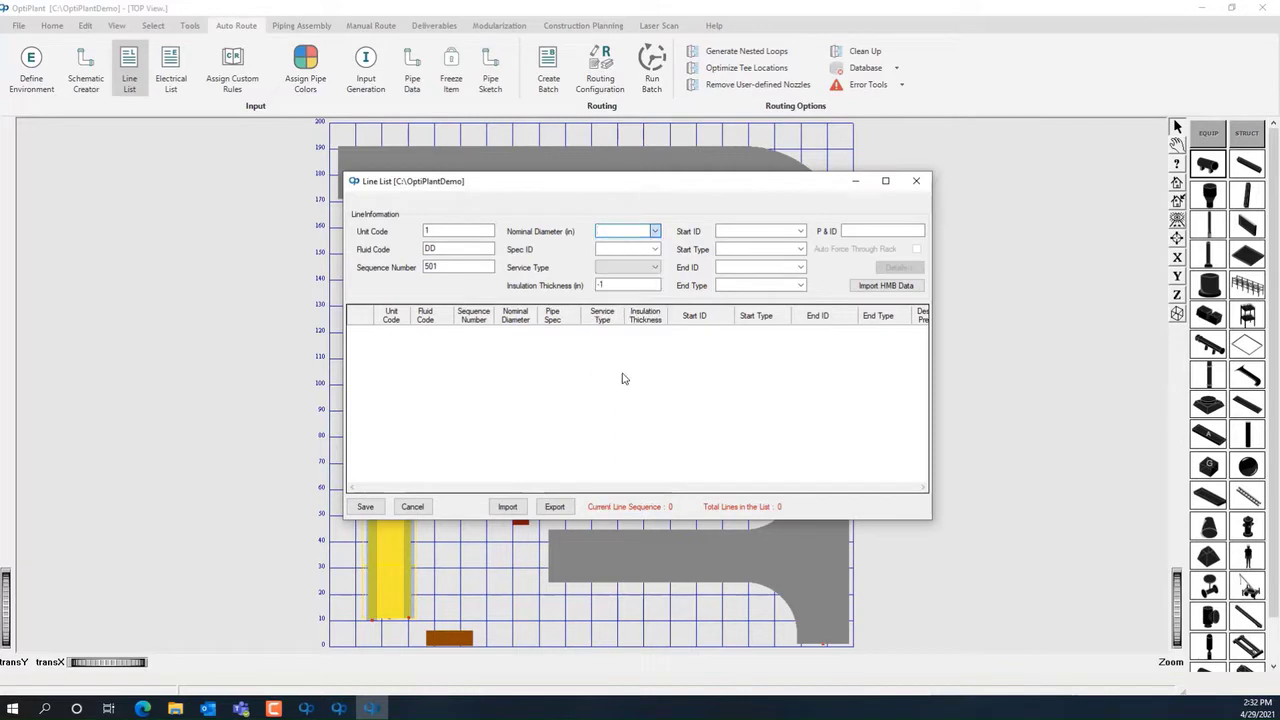
{"action": "left_click", "coordinate": [648, 249]}
{"action": "left_click", "coordinate": [638, 270]}
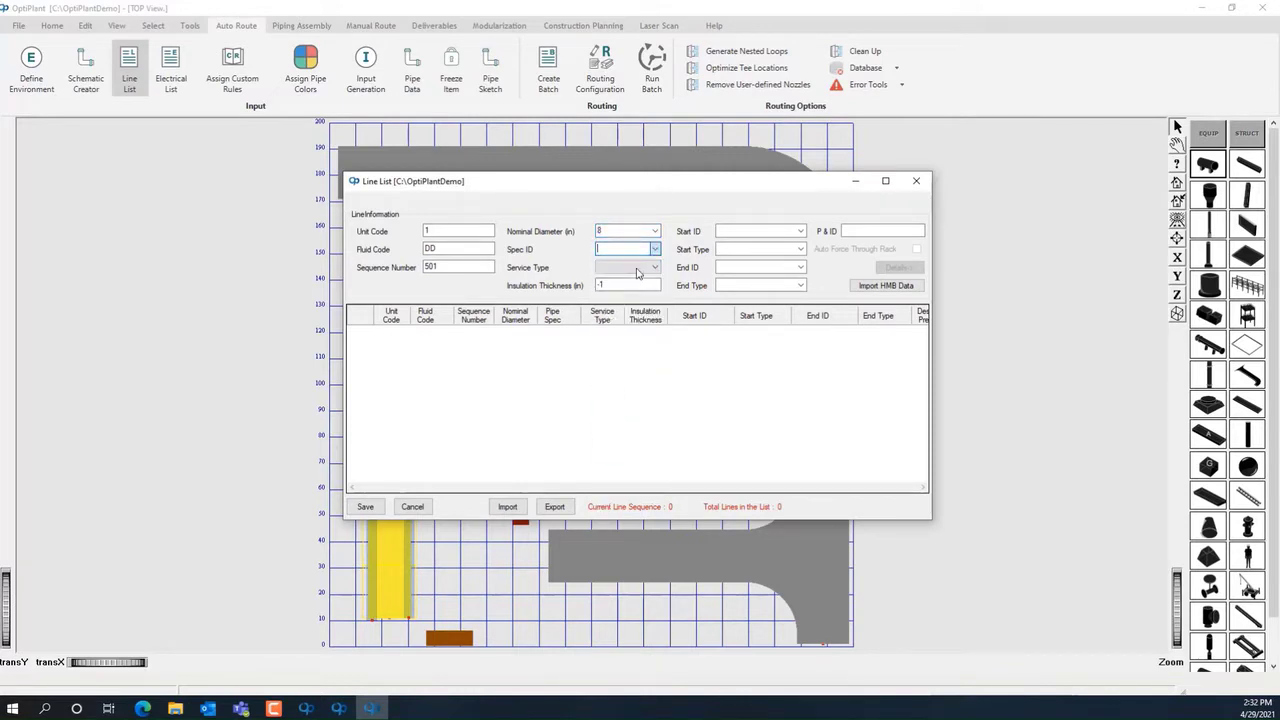
{"action": "left_click", "coordinate": [640, 267]}
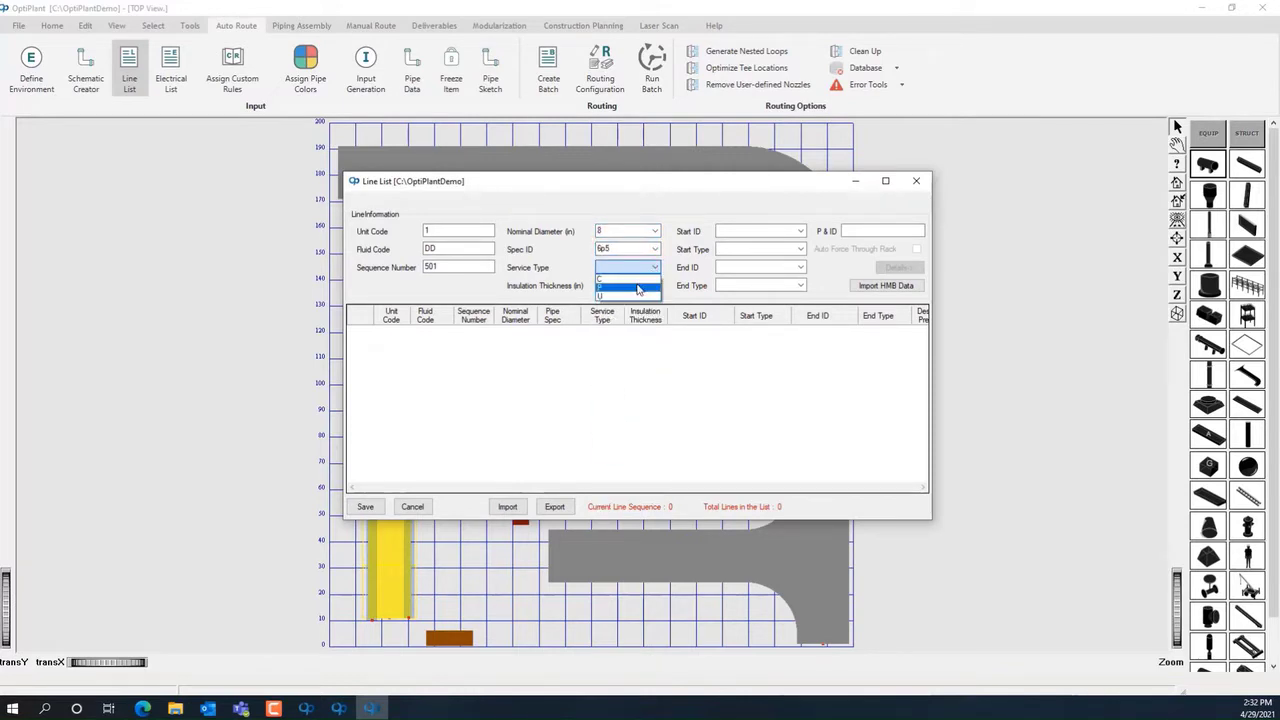
{"action": "left_click", "coordinate": [640, 289]}
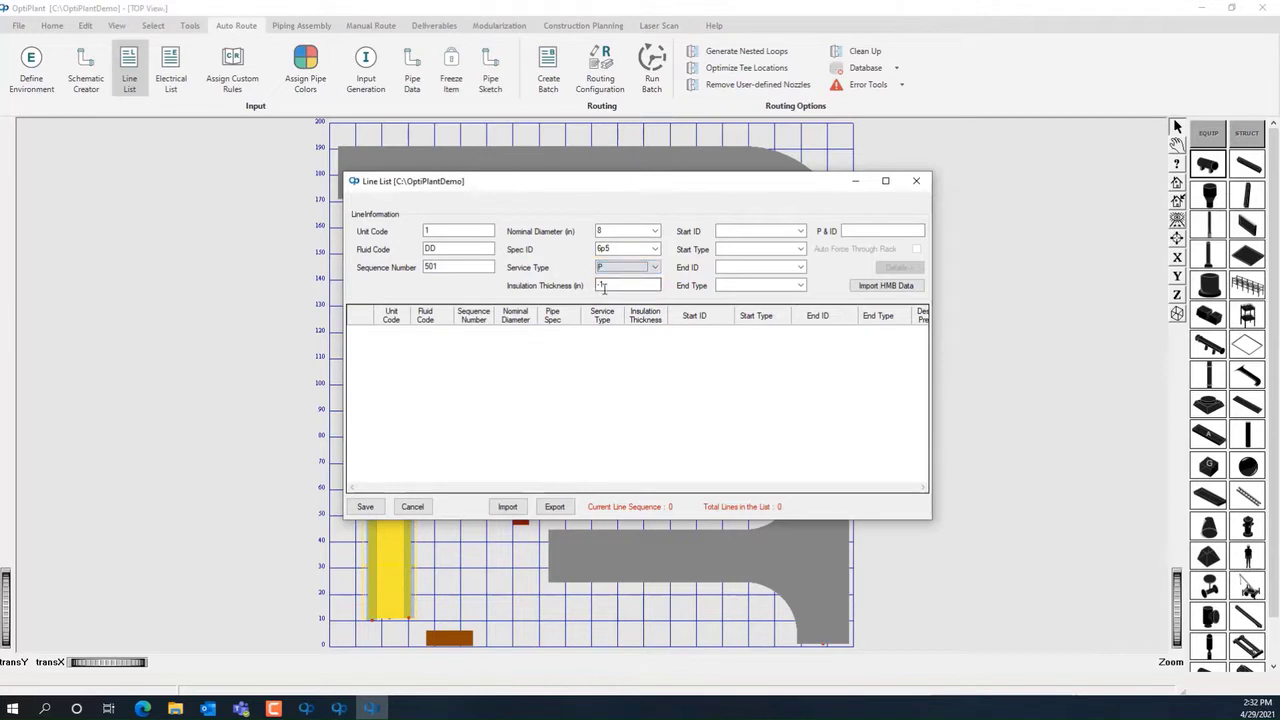
Set the line's start ID to D-500 with start type THZ
{"action": "left_click", "coordinate": [800, 231]}
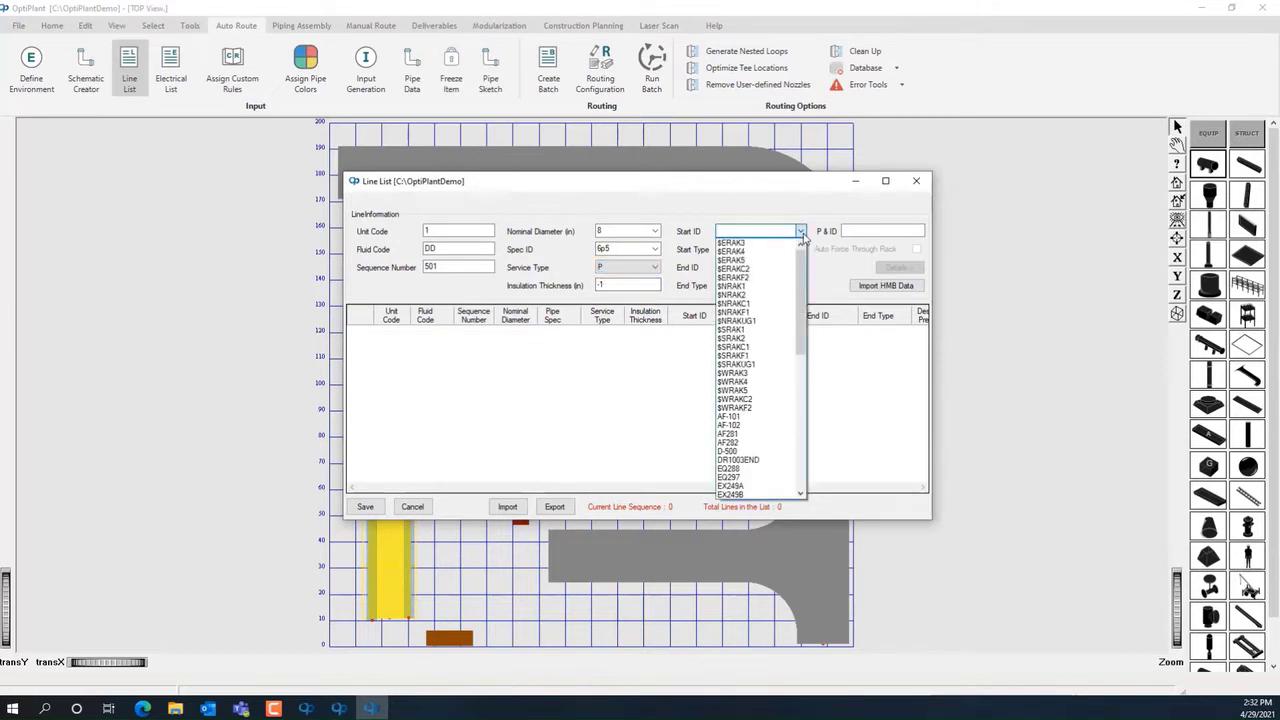
{"action": "left_click", "coordinate": [755, 452]}
{"action": "left_click", "coordinate": [800, 249]}
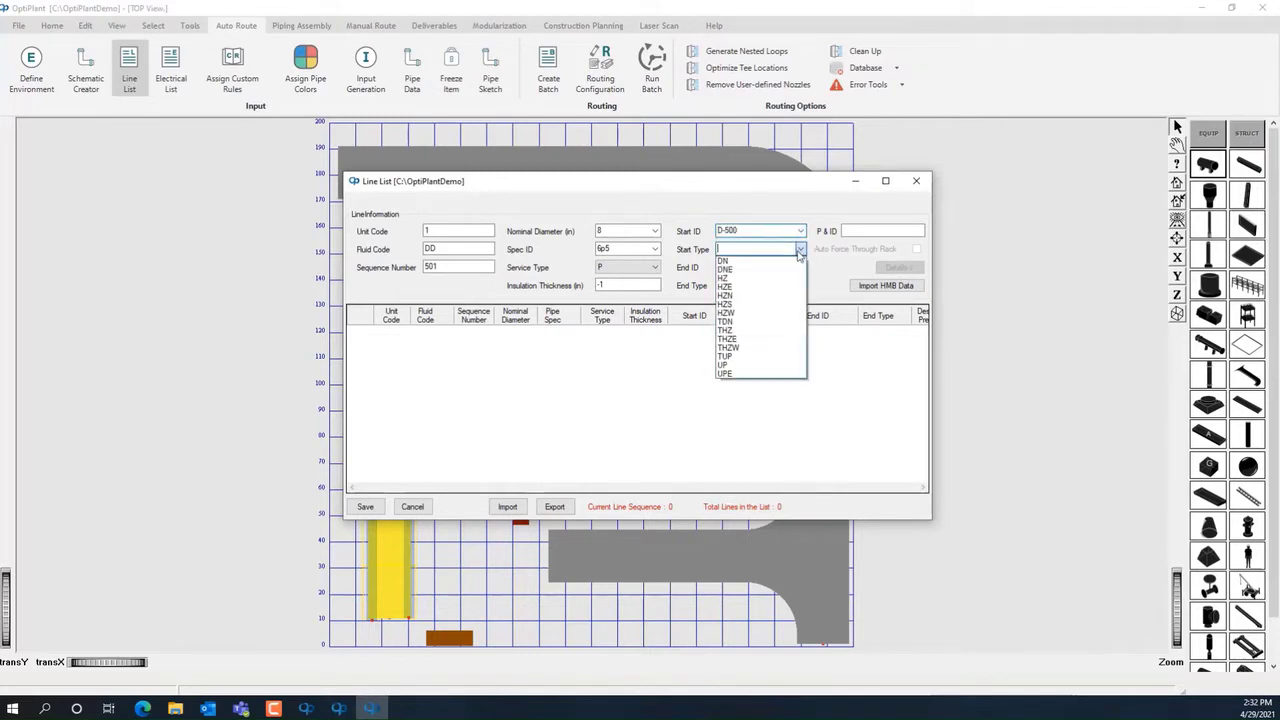
{"action": "left_click", "coordinate": [759, 332]}
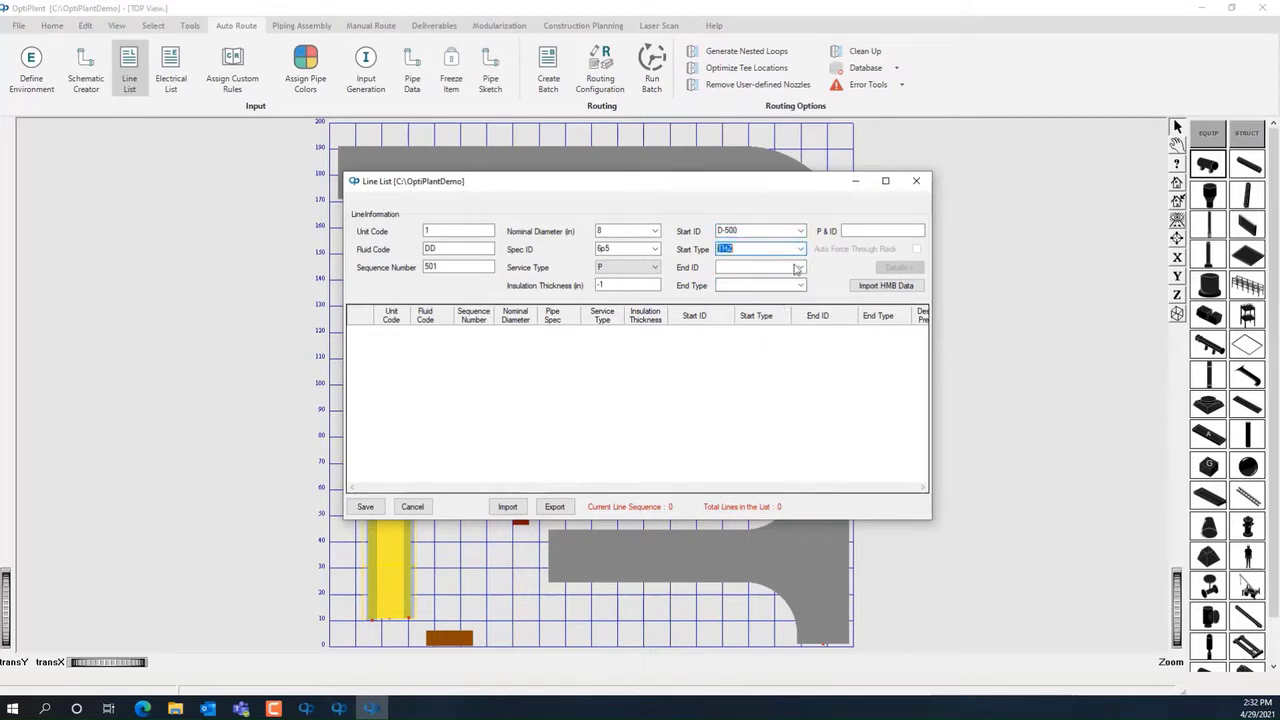
Set the line's end ID to TK203 with end type UP and save the line entry
{"action": "left_click", "coordinate": [800, 267]}
{"action": "scroll", "coordinate": [760, 440], "scroll_direction": "down", "scroll_amount": 12}
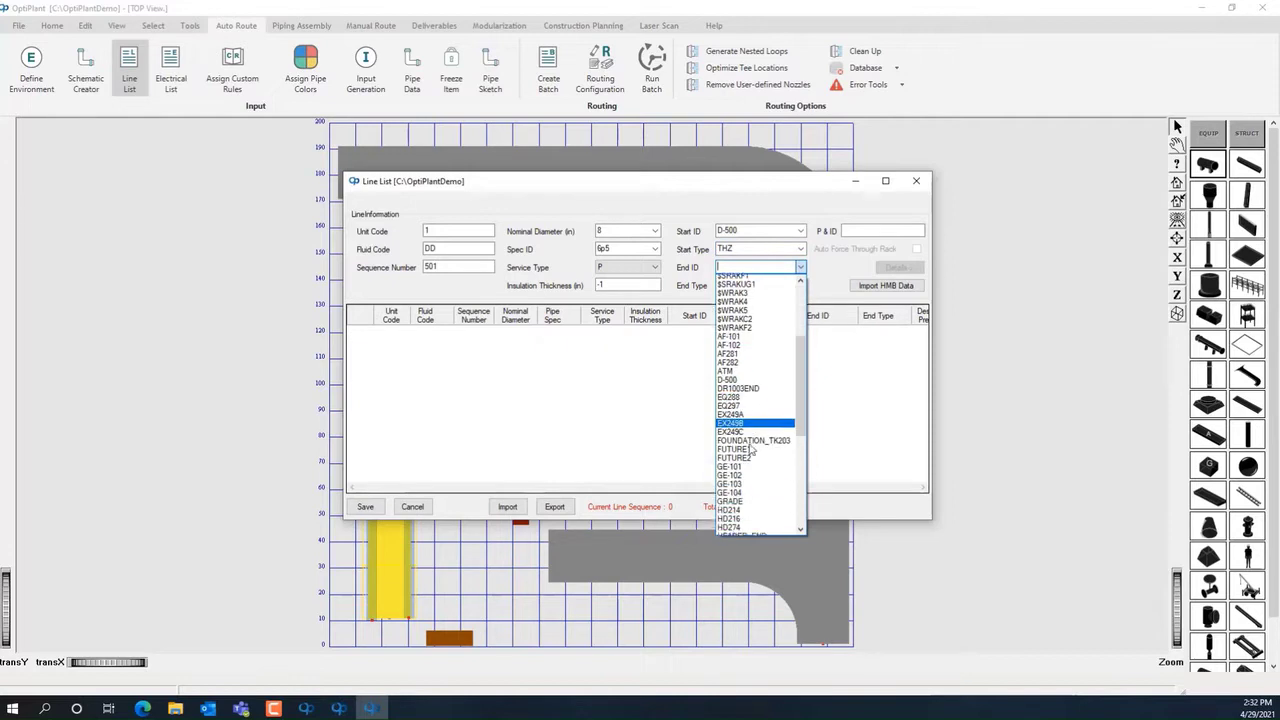
{"action": "scroll", "coordinate": [750, 465], "scroll_direction": "down", "scroll_amount": 3}
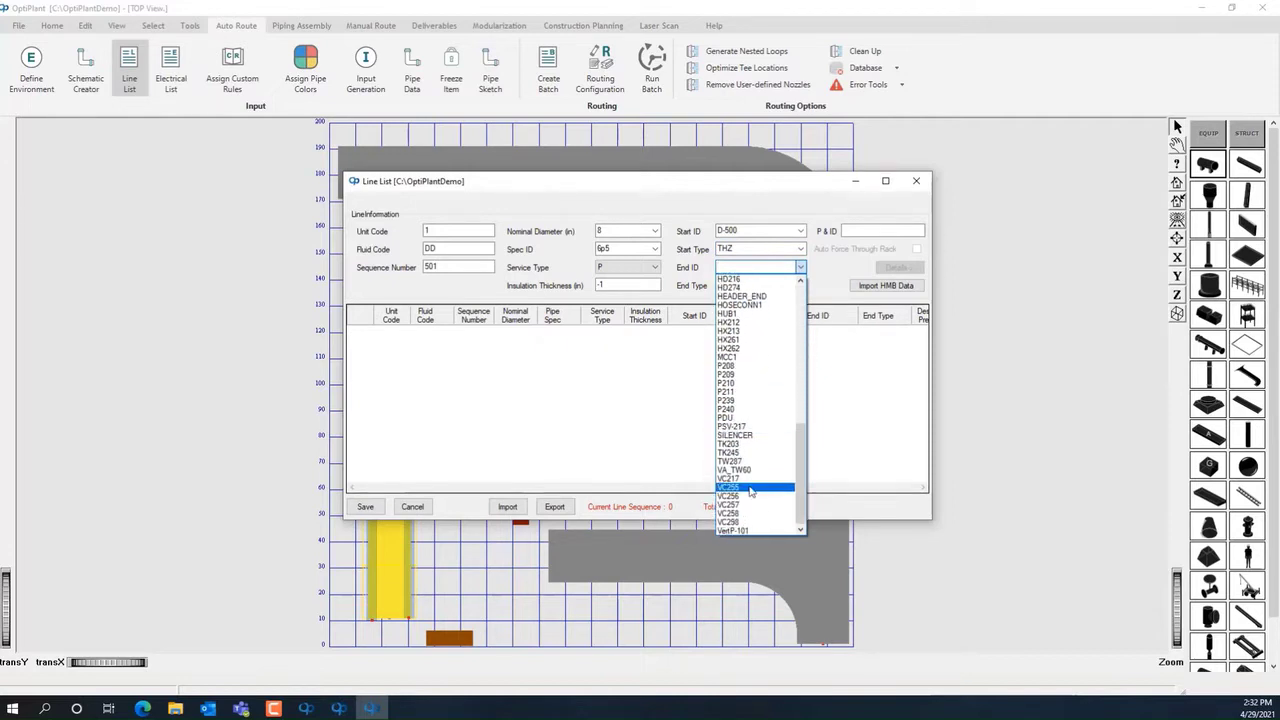
{"action": "left_click", "coordinate": [748, 455]}
{"action": "left_click", "coordinate": [800, 286]}
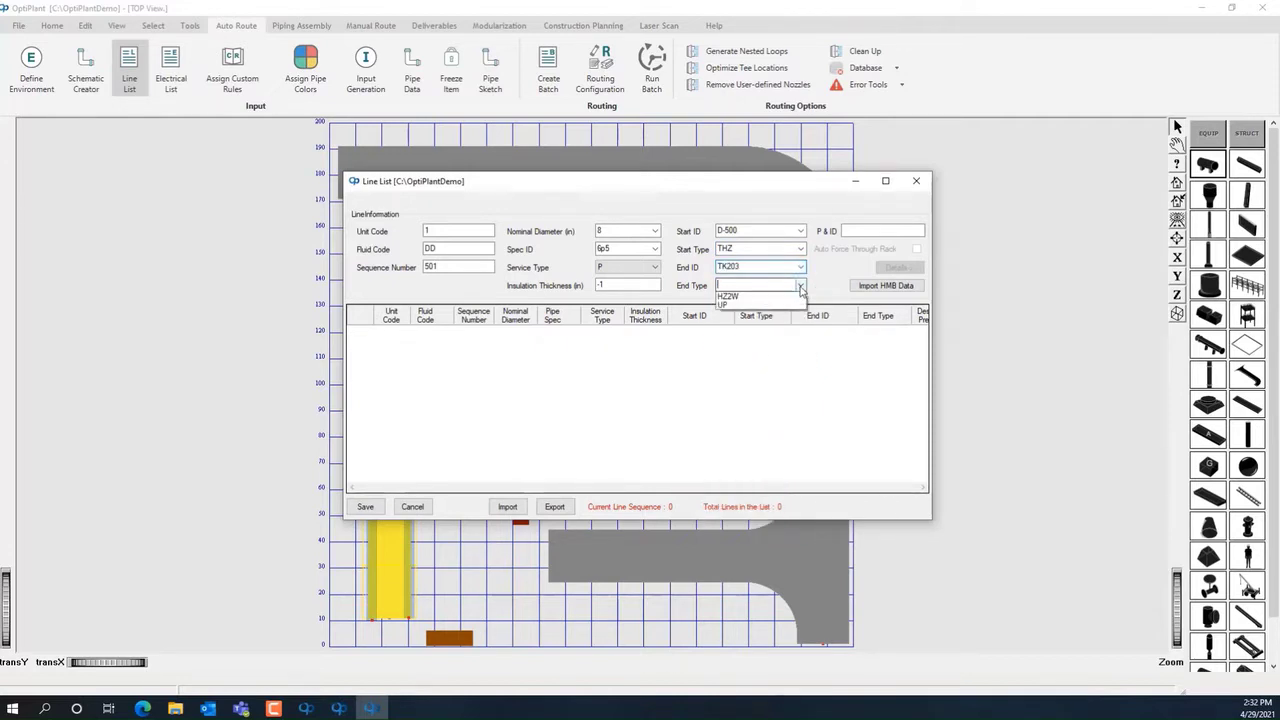
{"action": "left_click", "coordinate": [740, 385]}
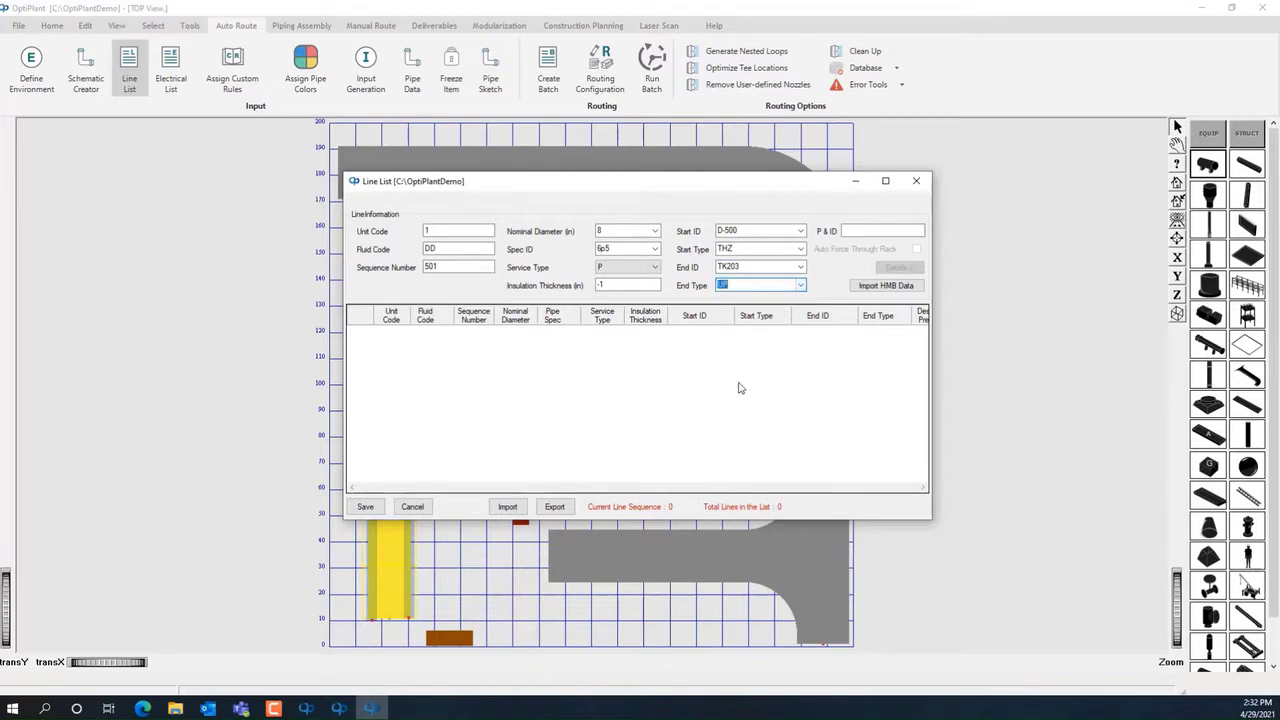
{"action": "left_click", "coordinate": [365, 506]}
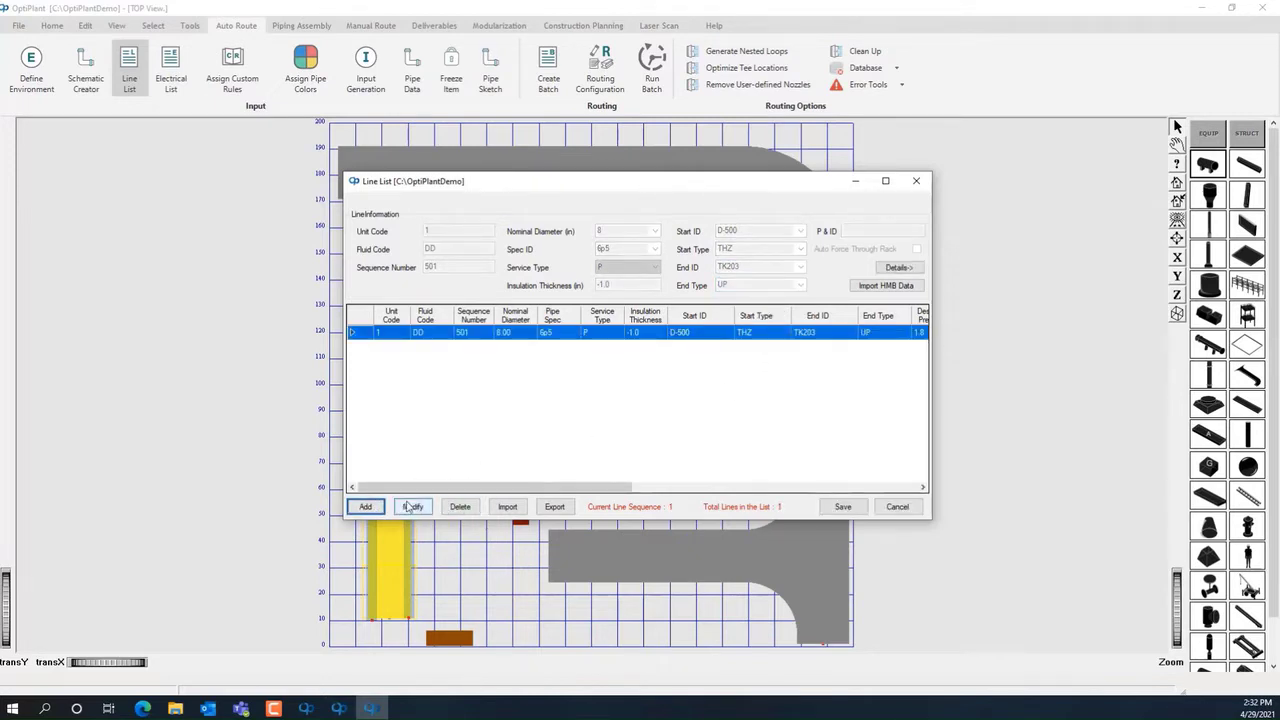
Import the LineList_Import Excel file from the OptiPlantDemo folder into the line list
{"action": "left_click", "coordinate": [518, 509]}
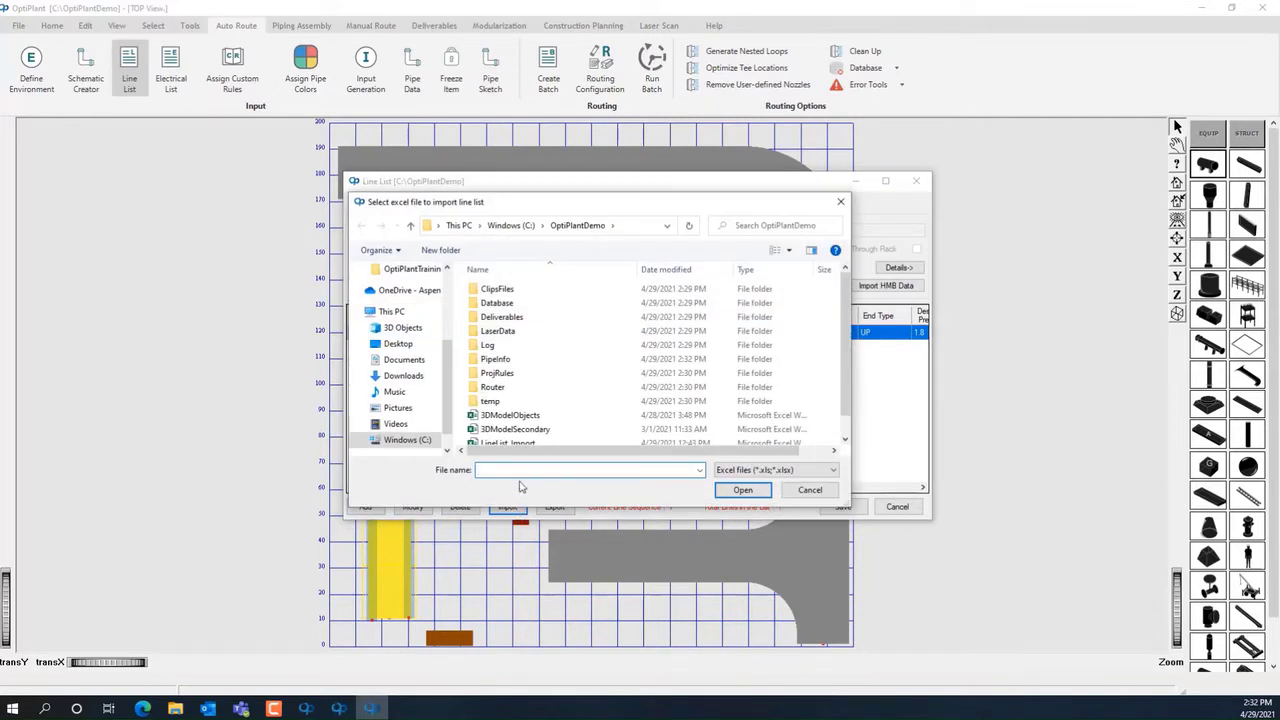
{"action": "scroll", "coordinate": [520, 405], "scroll_direction": "down", "scroll_amount": 1}
{"action": "left_click", "coordinate": [510, 423]}
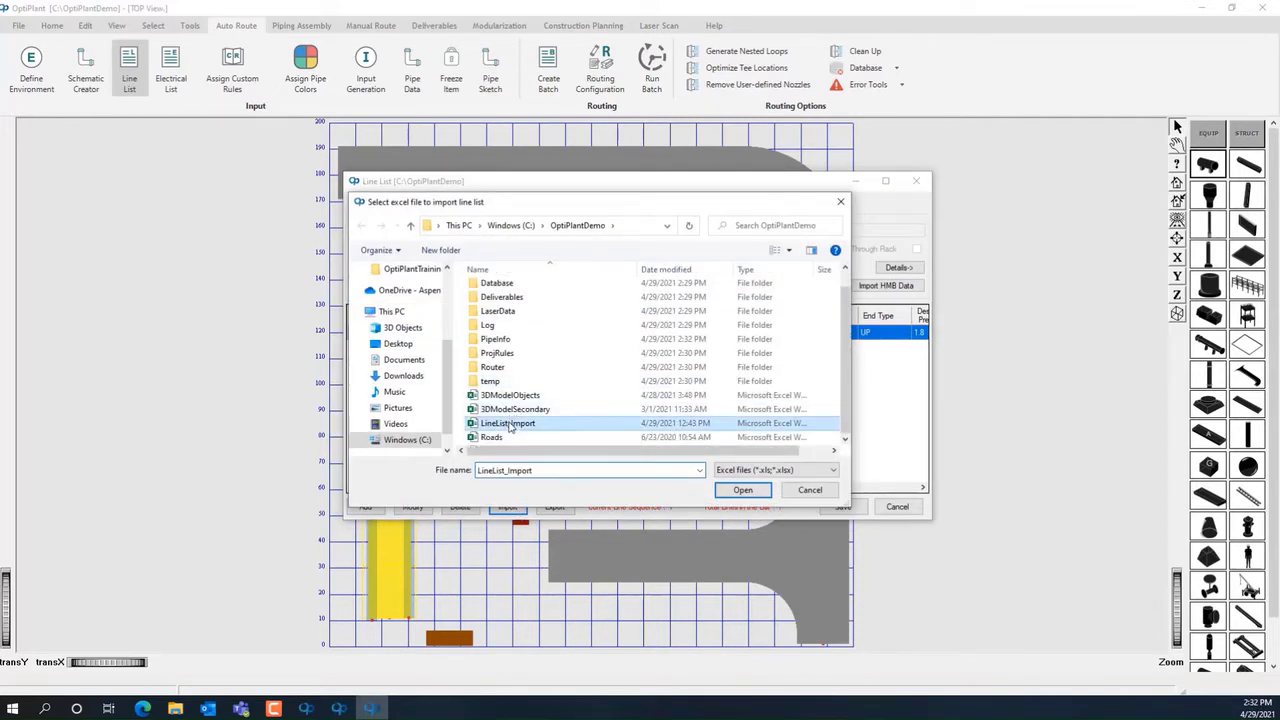
{"action": "left_click", "coordinate": [743, 489]}
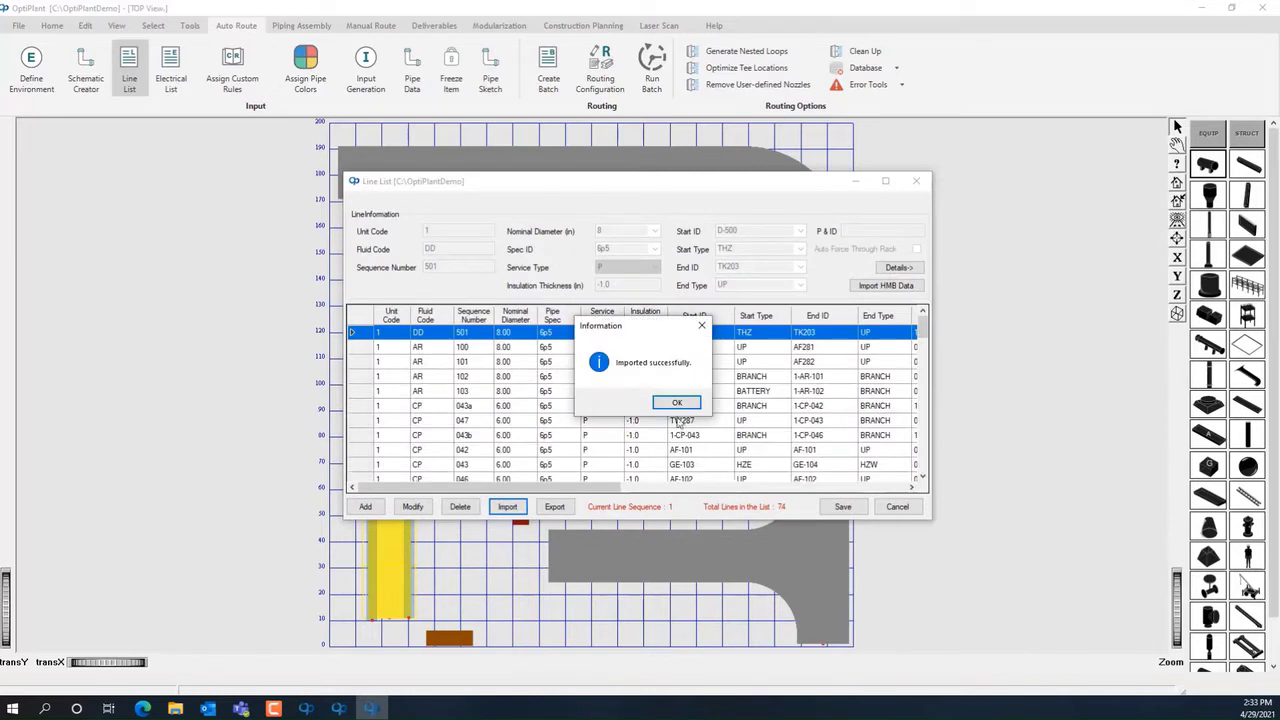
Save the imported line list and run the batch to route the pipes automatically
{"action": "left_click", "coordinate": [675, 403]}
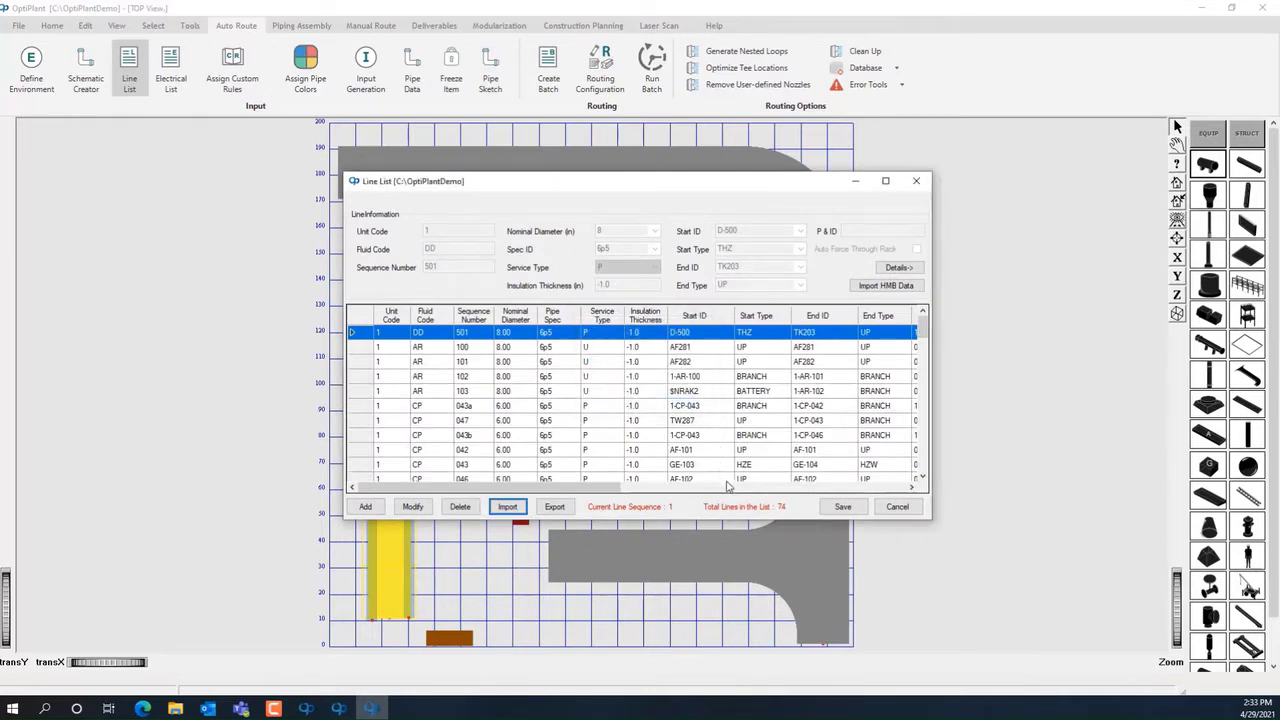
{"action": "left_click", "coordinate": [843, 507]}
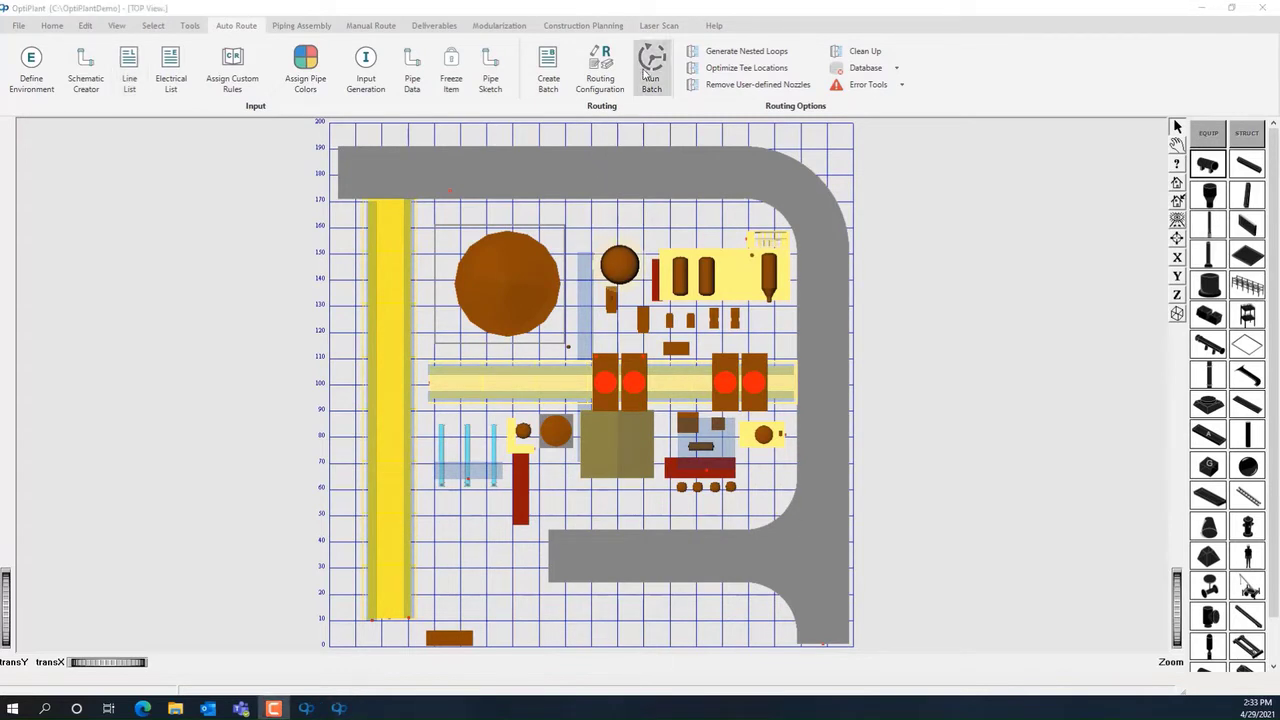
{"action": "left_click", "coordinate": [652, 62]}
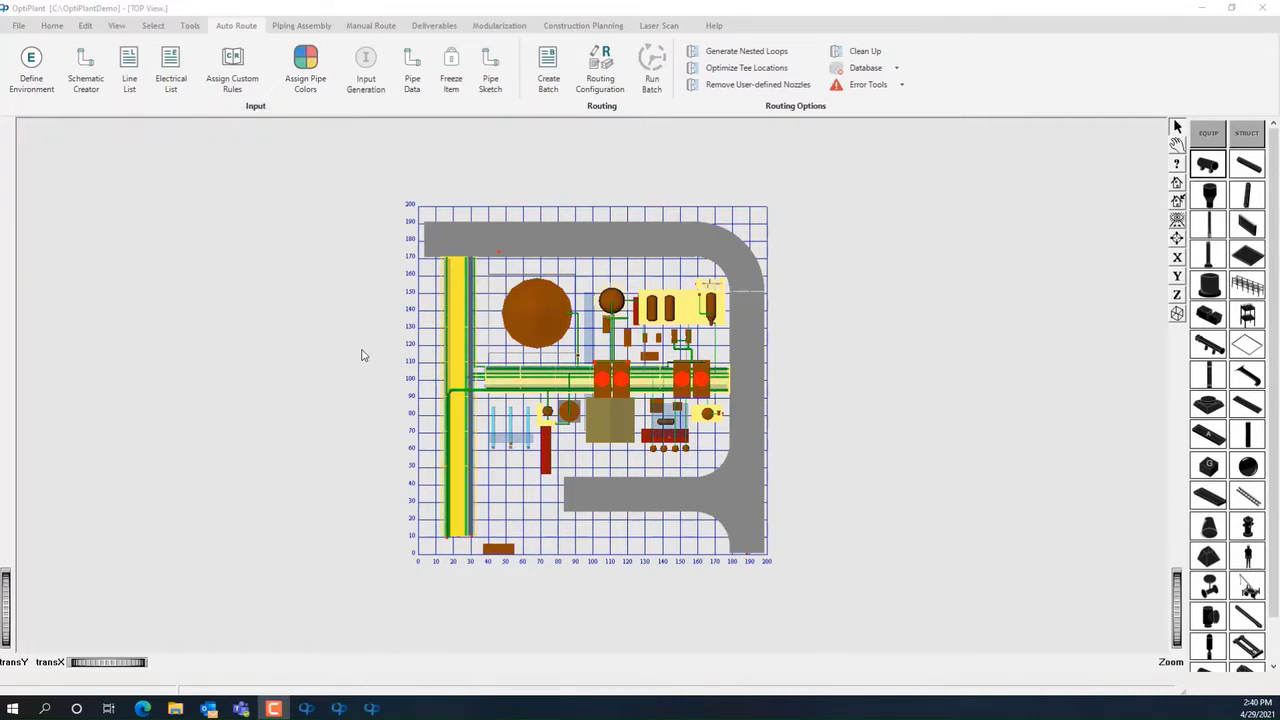
Display the routed plant in isometric view with nozzles and flanges shown
{"action": "left_click", "coordinate": [116, 26]}
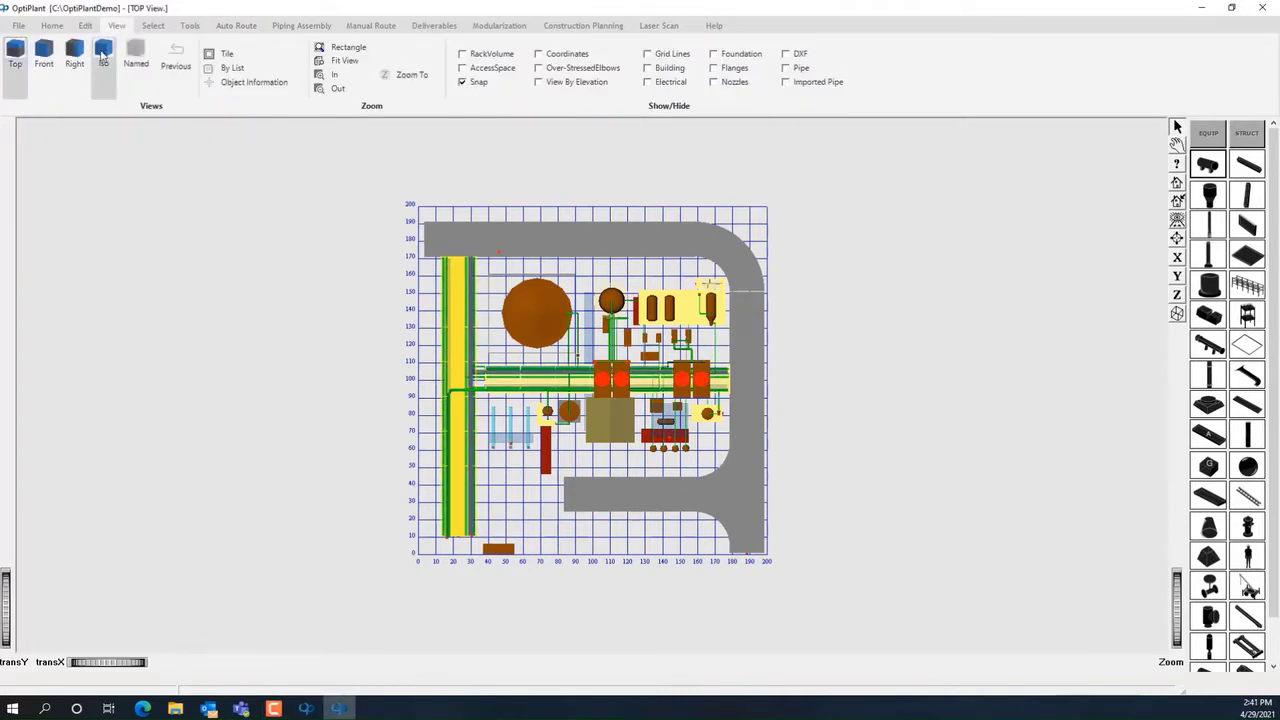
{"action": "left_click", "coordinate": [103, 55]}
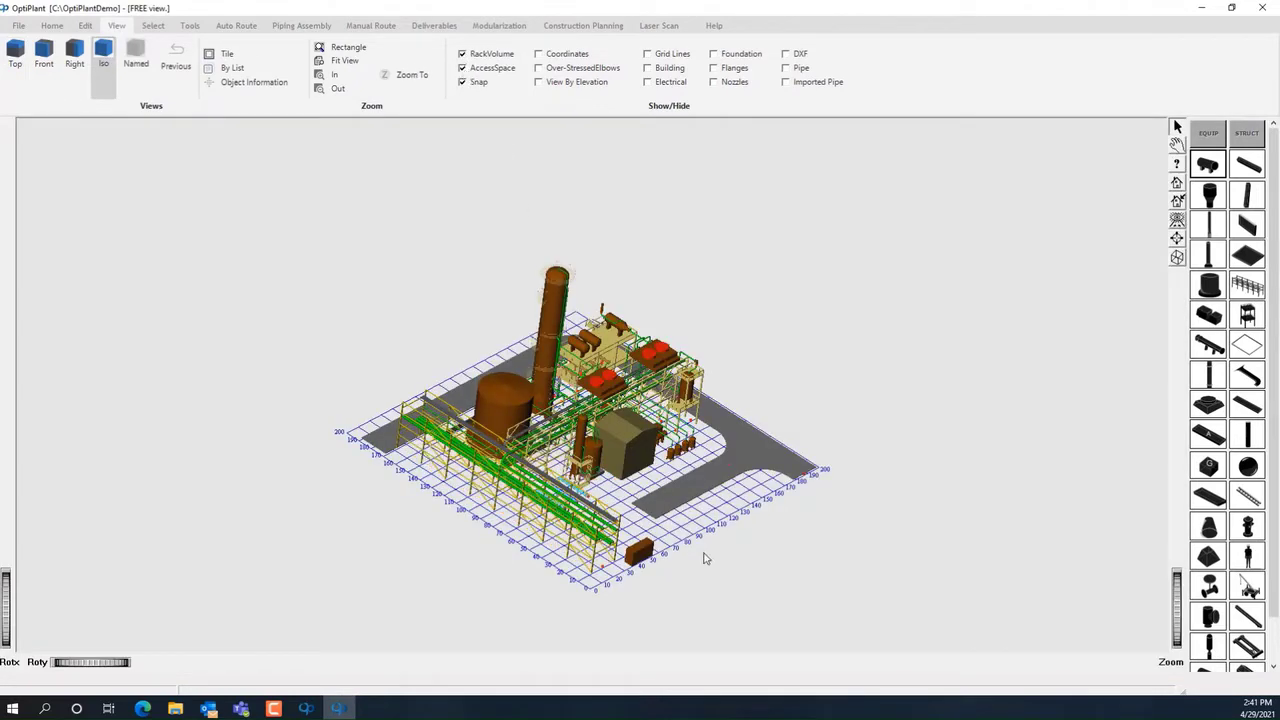
{"action": "scroll", "coordinate": [600, 440], "scroll_direction": "up", "scroll_amount": 5}
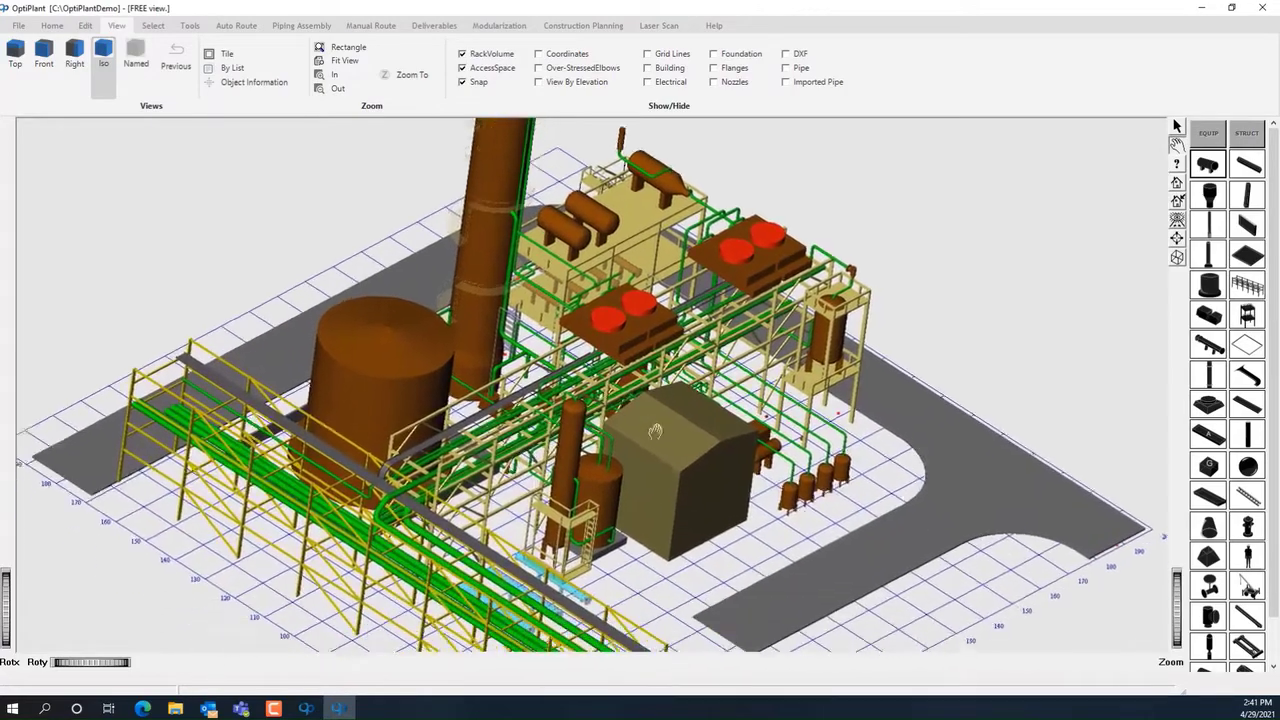
{"action": "middle_click_drag", "start_coordinate": [655, 432], "coordinate": [647, 385]}
{"action": "left_click_drag", "start_coordinate": [691, 468], "coordinate": [721, 465]}
{"action": "left_click_drag", "start_coordinate": [912, 482], "coordinate": [847, 487]}
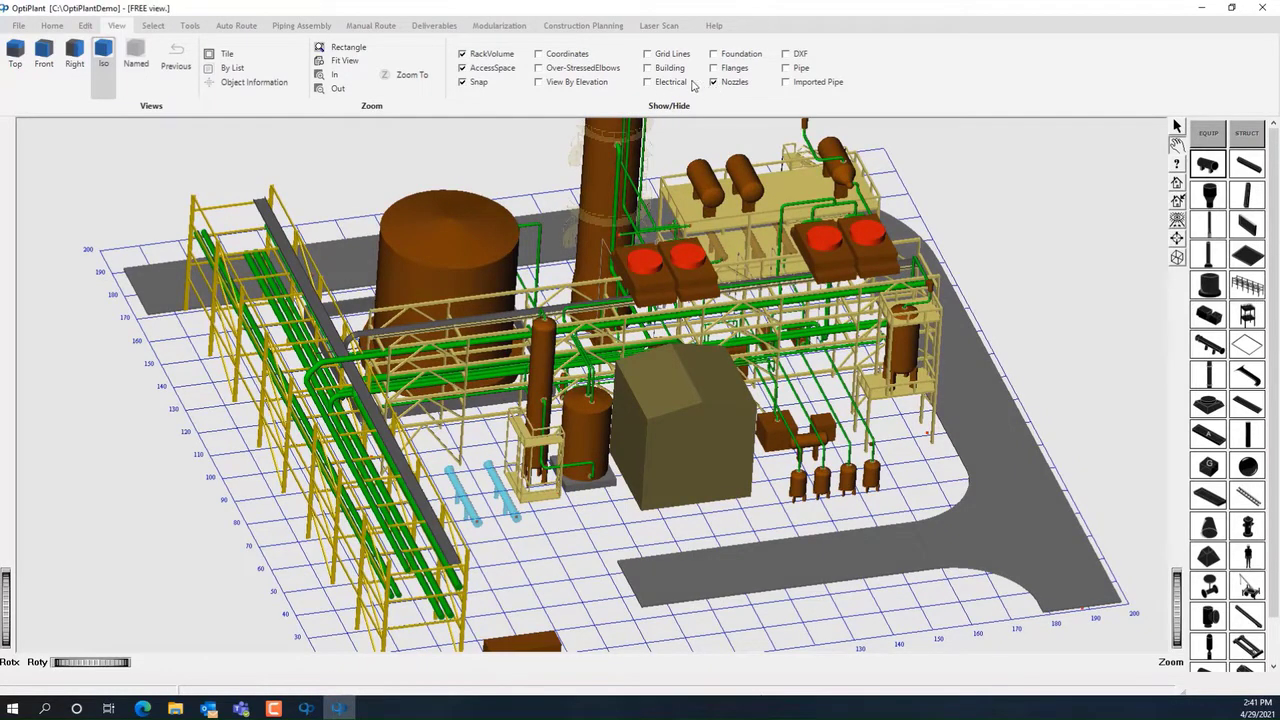
{"action": "left_click", "coordinate": [714, 67]}
{"action": "scroll", "coordinate": [607, 400], "scroll_direction": "up", "scroll_amount": 4}
{"action": "scroll", "coordinate": [607, 400], "scroll_direction": "up", "scroll_amount": 5}
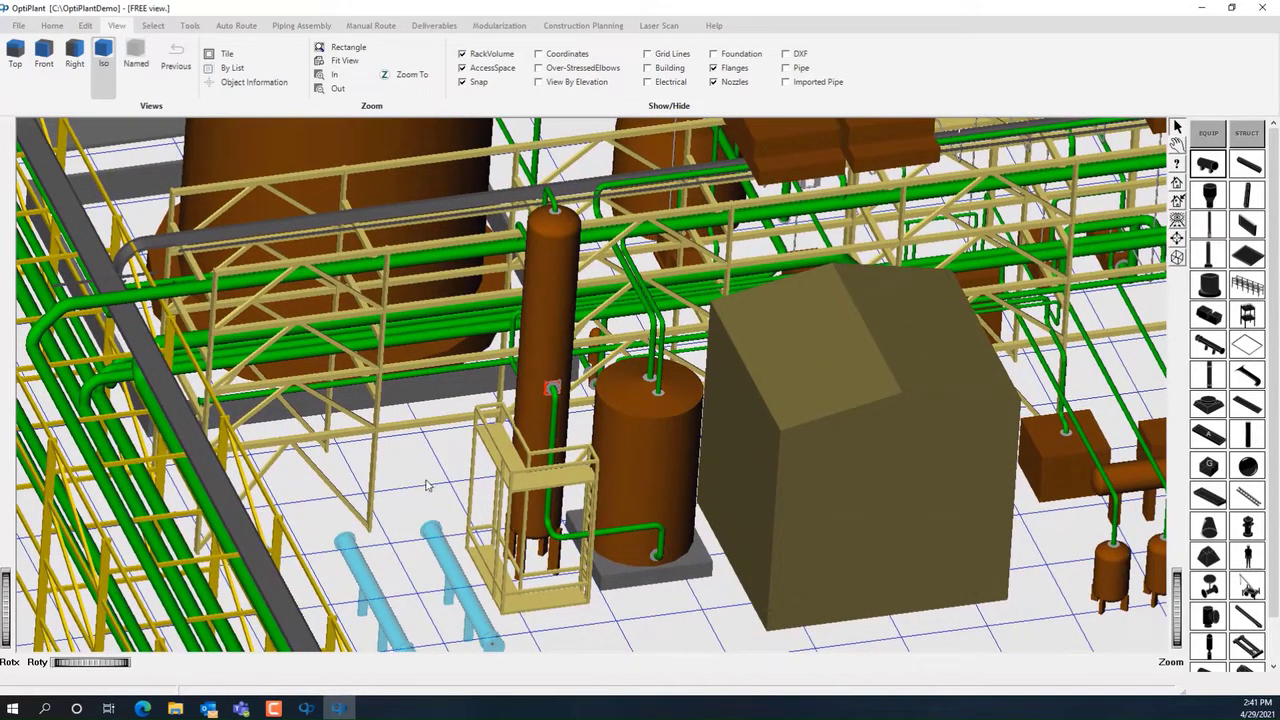
Examine the routed pipes and their flanged ends along the yellow north-south pipe rack
{"action": "key", "text": "Escape"}
{"action": "middle_click_drag", "start_coordinate": [428, 485], "coordinate": [551, 253]}
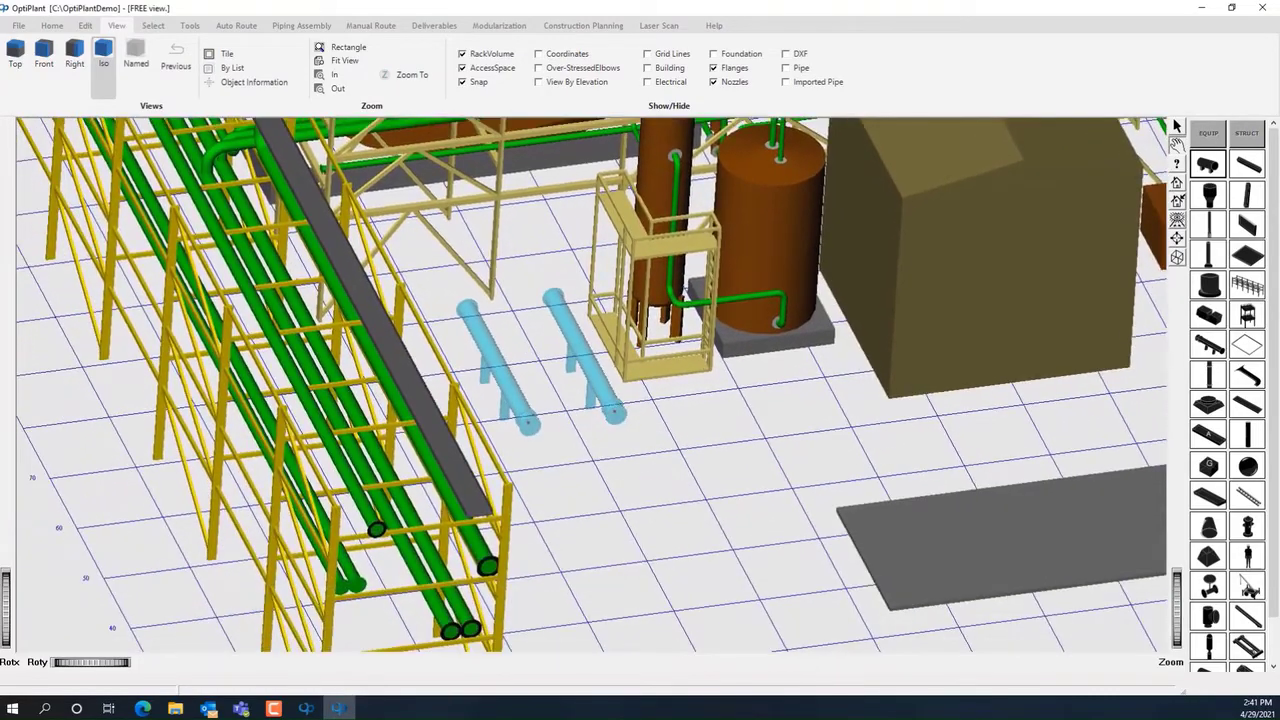
{"action": "left_click_drag", "start_coordinate": [335, 400], "coordinate": [466, 470]}
{"action": "middle_click_drag", "start_coordinate": [466, 470], "coordinate": [323, 329]}
{"action": "left_click_drag", "start_coordinate": [323, 329], "coordinate": [420, 370]}
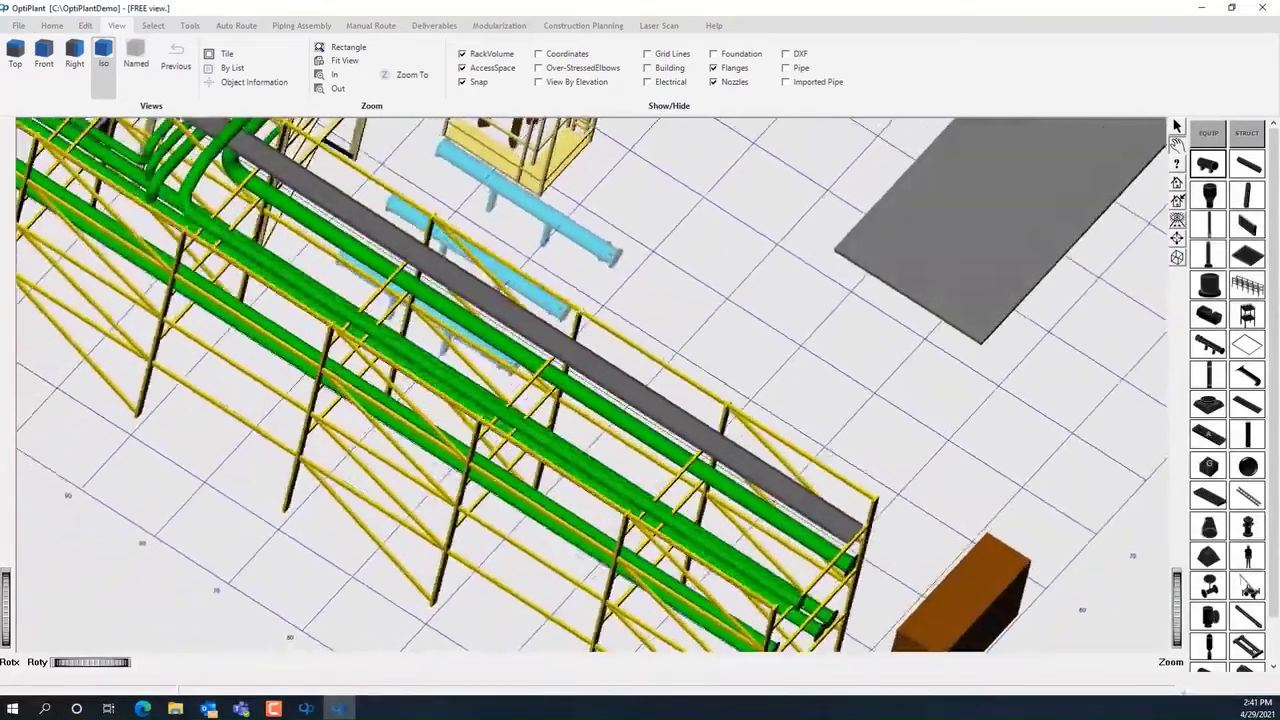
{"action": "left_click_drag", "start_coordinate": [762, 460], "coordinate": [770, 422]}
{"action": "key", "text": "Escape"}
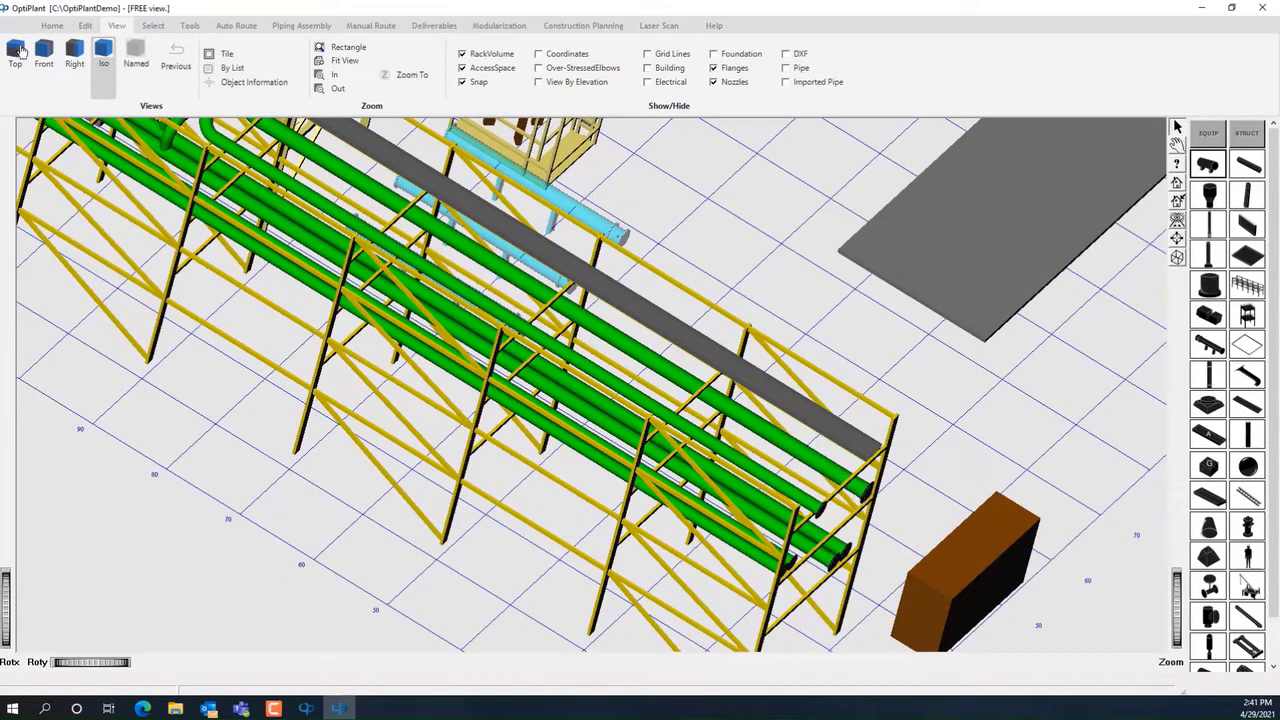
In the top view, select the line matching the filter *17a for a new control valve station
{"action": "left_click", "coordinate": [15, 55]}
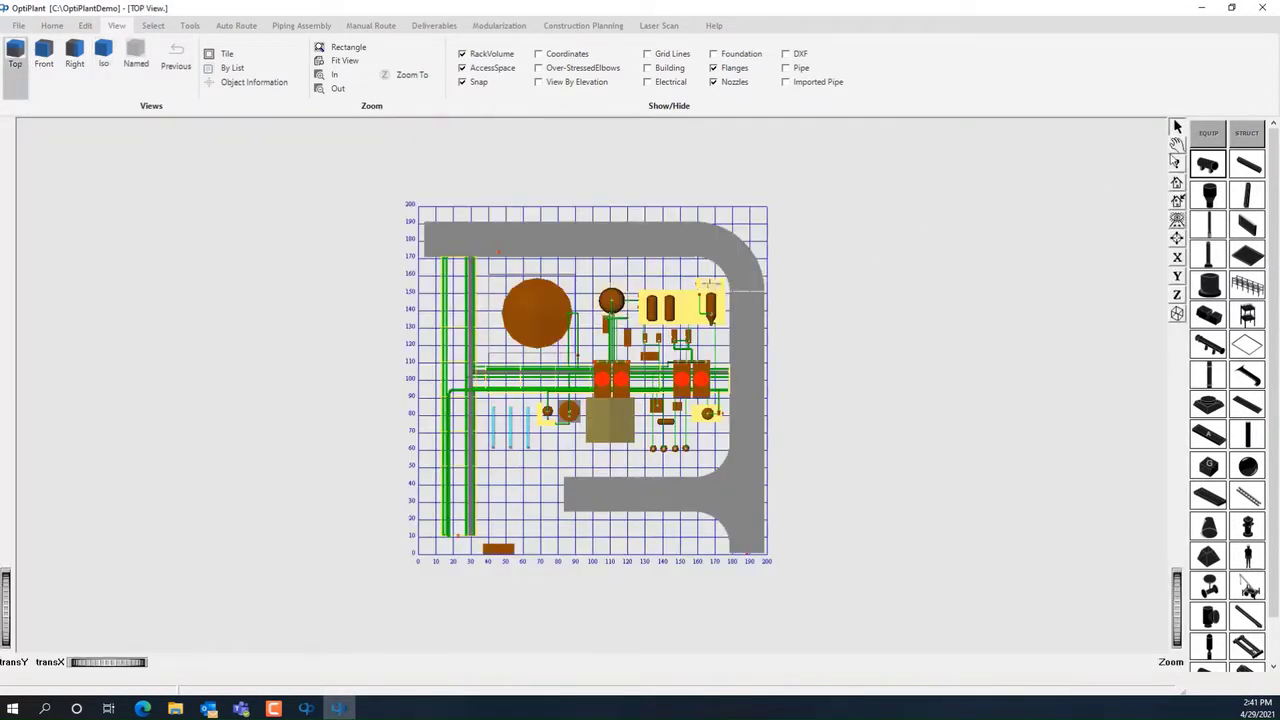
{"action": "left_click", "coordinate": [1177, 148]}
{"action": "scroll", "coordinate": [566, 268], "scroll_direction": "up", "scroll_amount": 8}
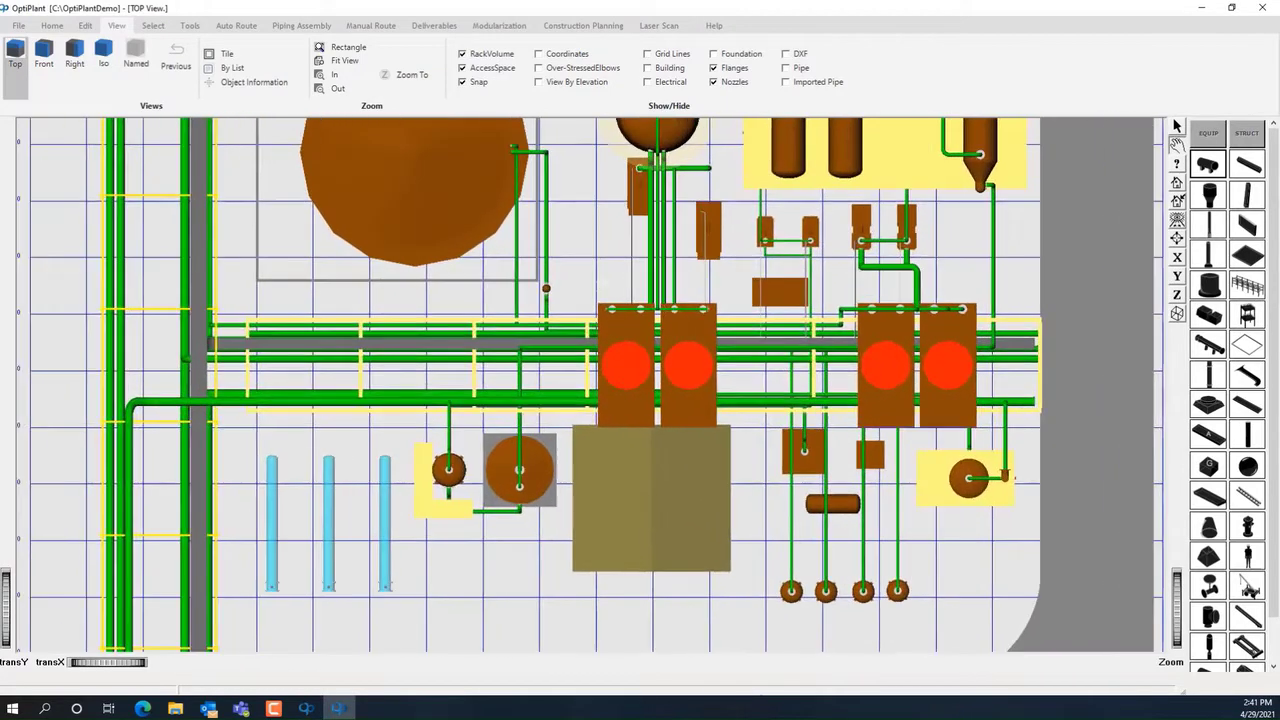
{"action": "middle_click_drag", "start_coordinate": [566, 268], "coordinate": [567, 370]}
{"action": "key", "text": "Escape"}
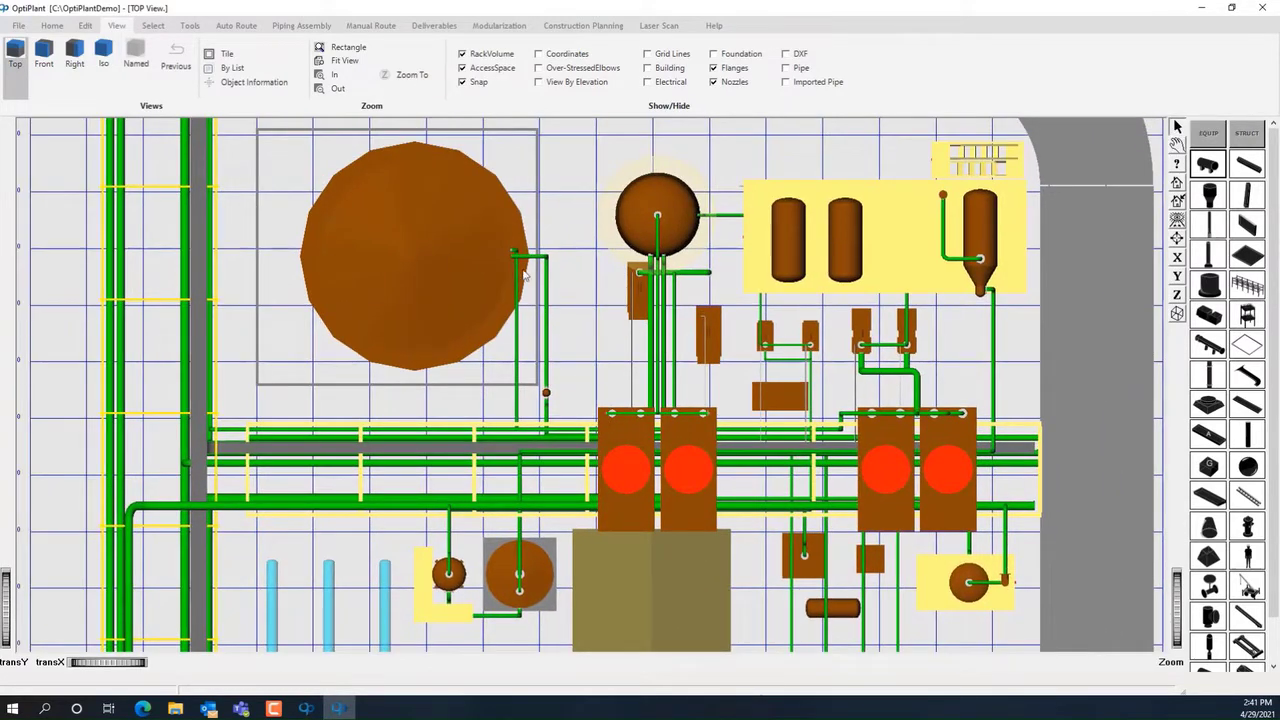
{"action": "left_click", "coordinate": [305, 26]}
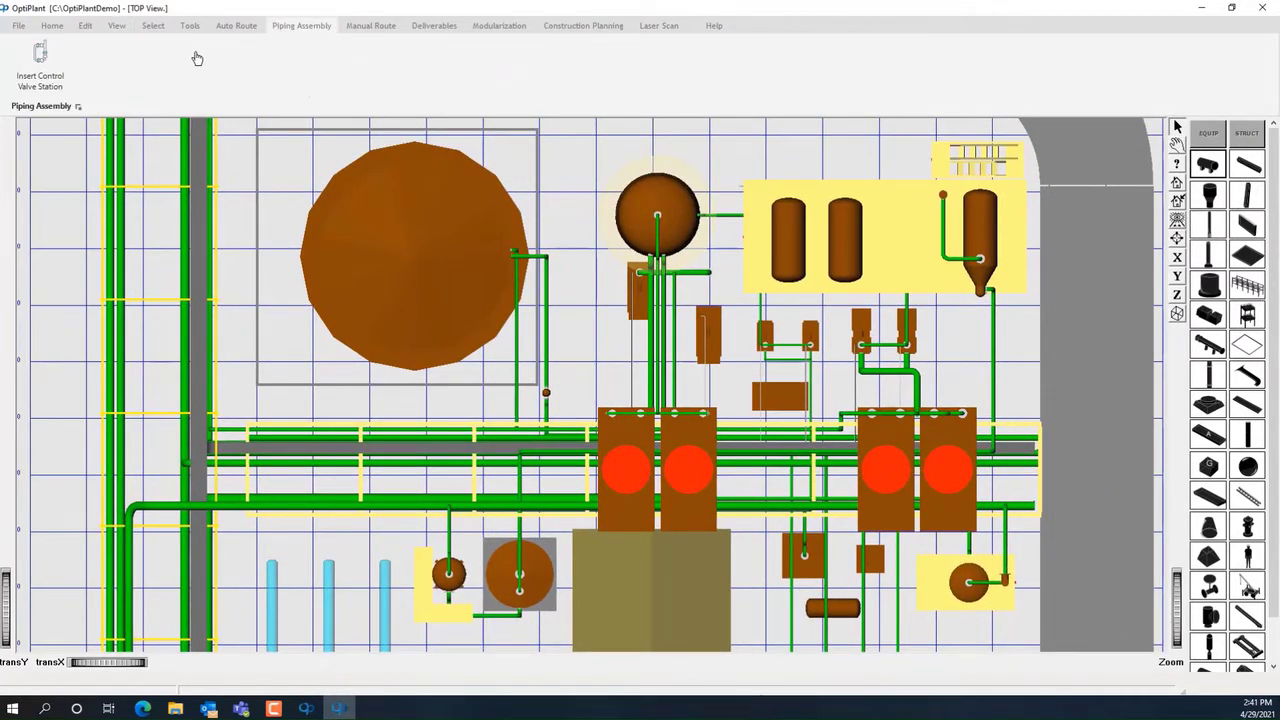
{"action": "left_click", "coordinate": [48, 76]}
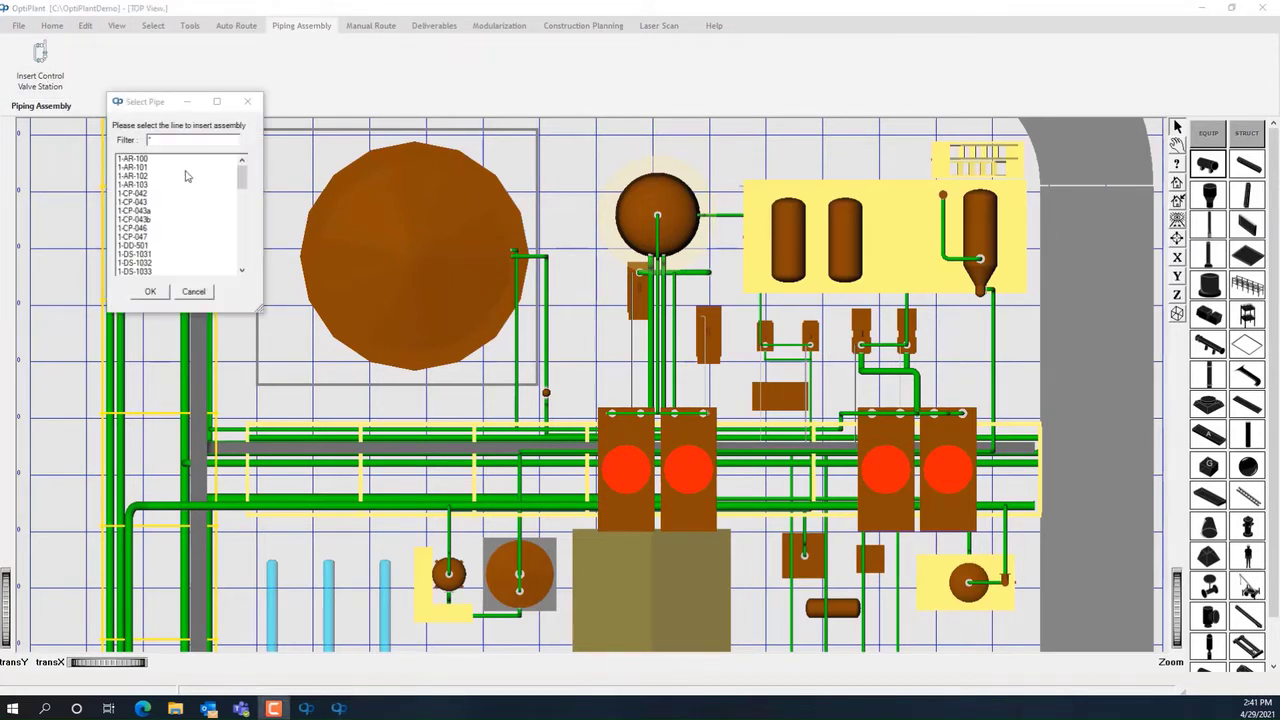
{"action": "left_click", "coordinate": [172, 139]}
{"action": "type", "text": "1"}
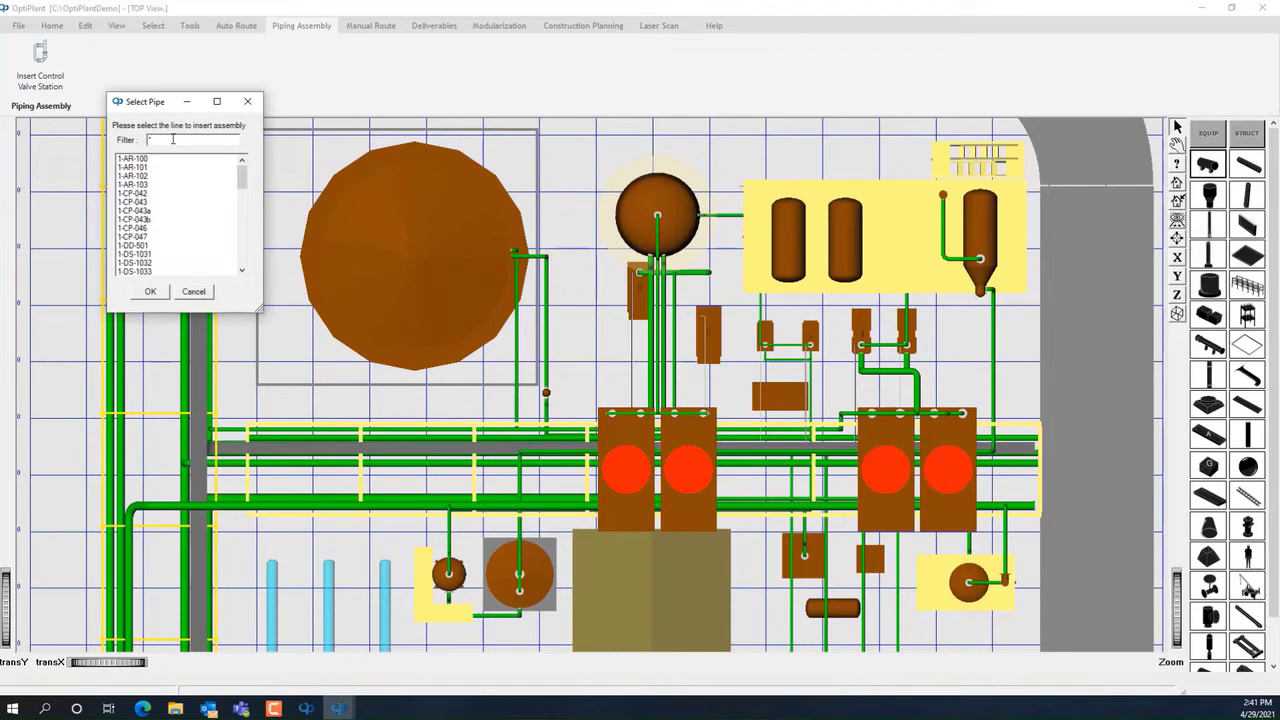
{"action": "type", "text": "17a"}
{"action": "left_click", "coordinate": [133, 160]}
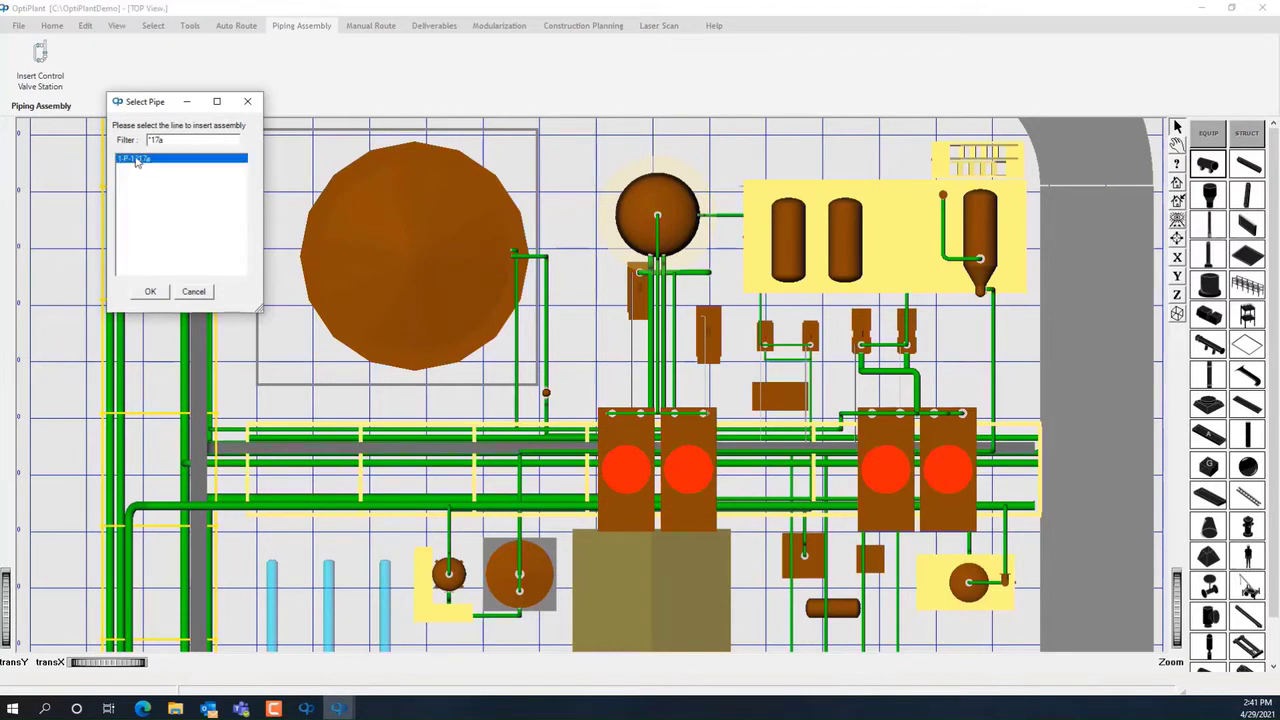
{"action": "left_click", "coordinate": [149, 291]}
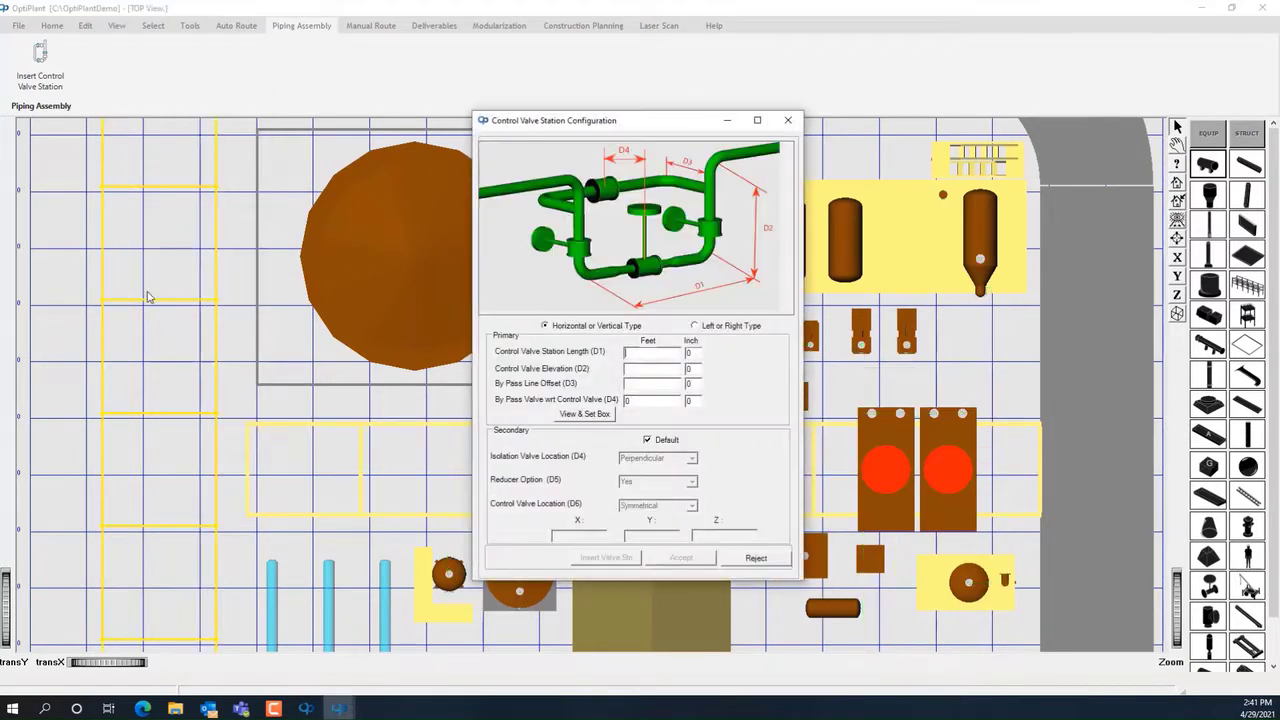
Set the station length to 12 ft, elevation to 0, bypass line offset to 3 ft and bypass valve offset to 3 ft, and generate its placement box
{"action": "left_click_drag", "start_coordinate": [650, 128], "coordinate": [806, 130]}
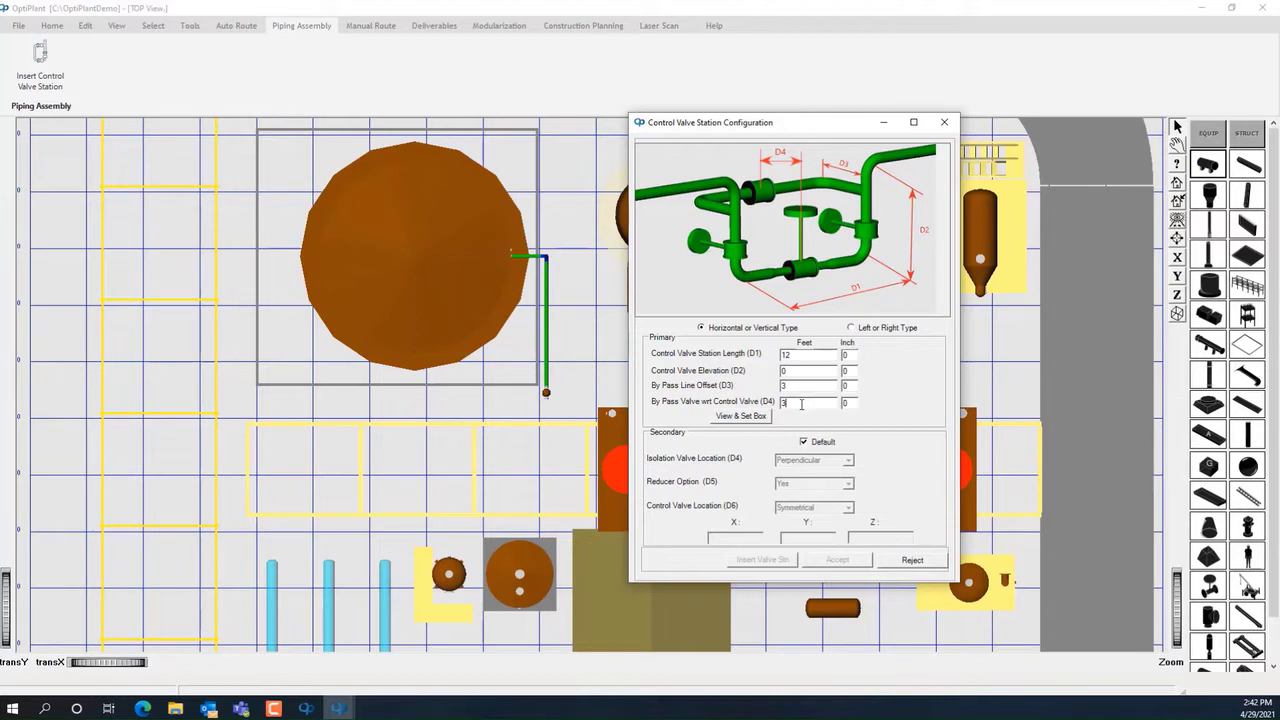
{"action": "left_click", "coordinate": [745, 419]}
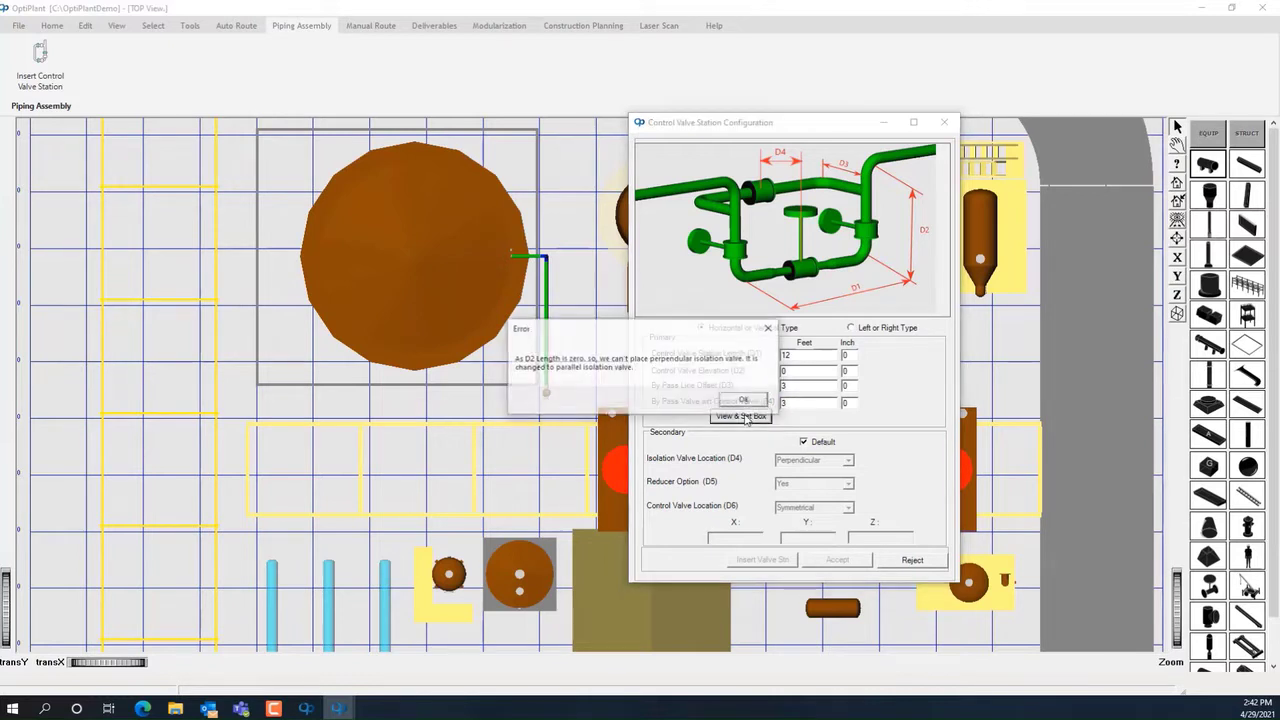
{"action": "left_click", "coordinate": [731, 400]}
Move the station box onto the straight pipe run beside the large tank, insert the control valve station and accept it
{"action": "left_click", "coordinate": [550, 384]}
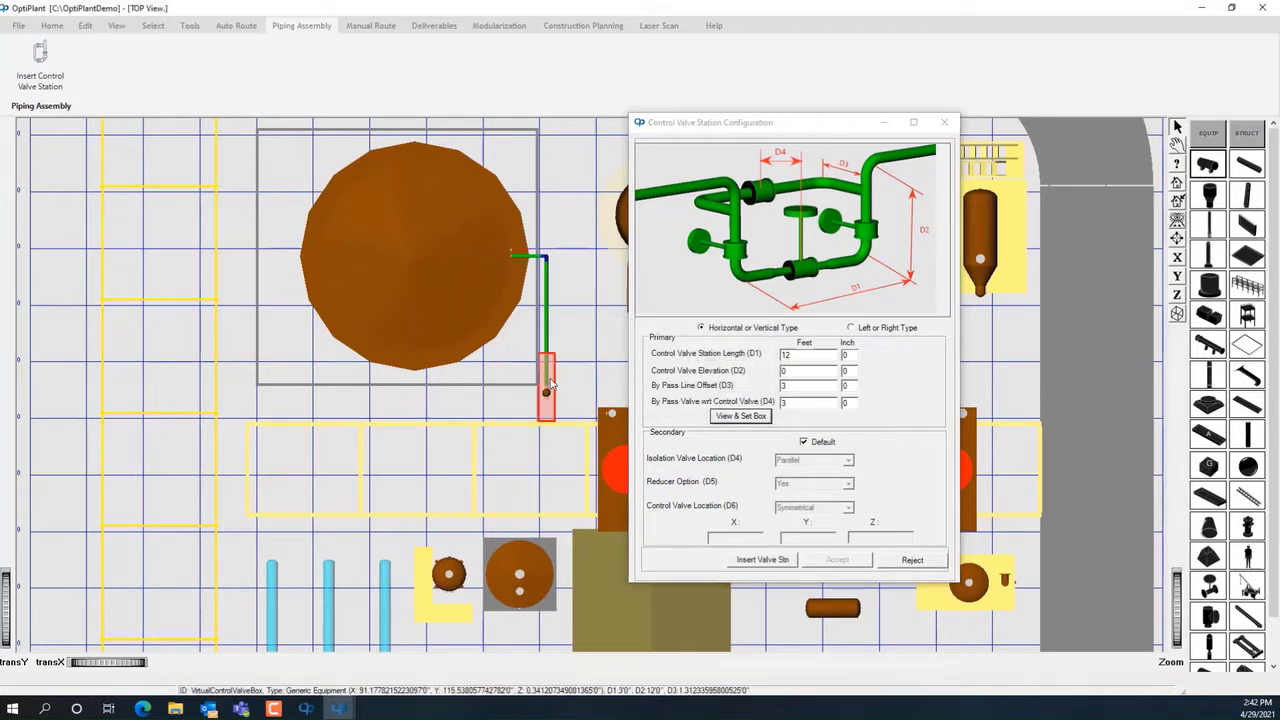
{"action": "left_click_drag", "start_coordinate": [551, 377], "coordinate": [551, 329]}
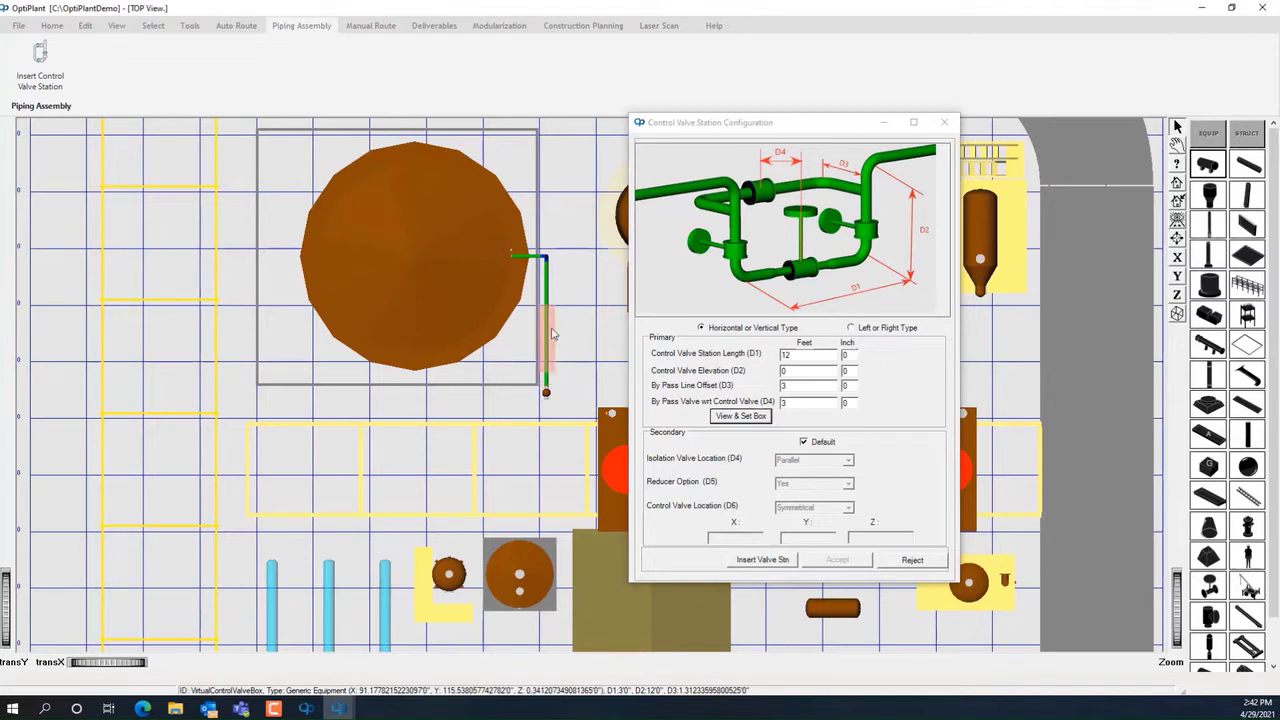
{"action": "left_click", "coordinate": [770, 562]}
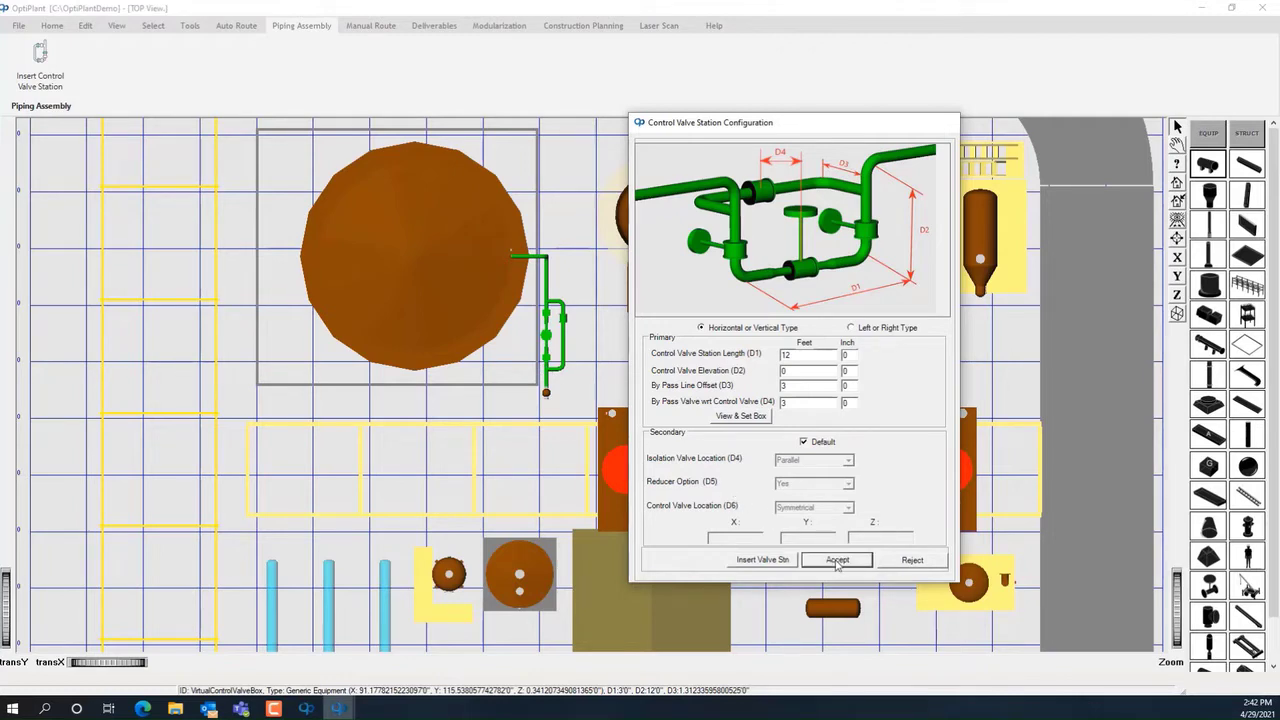
{"action": "left_click", "coordinate": [837, 560]}
Examine the control valve station between the tall column and the large tank in isometric view, and fit the whole plant
{"action": "left_click", "coordinate": [117, 26]}
{"action": "left_click", "coordinate": [104, 54]}
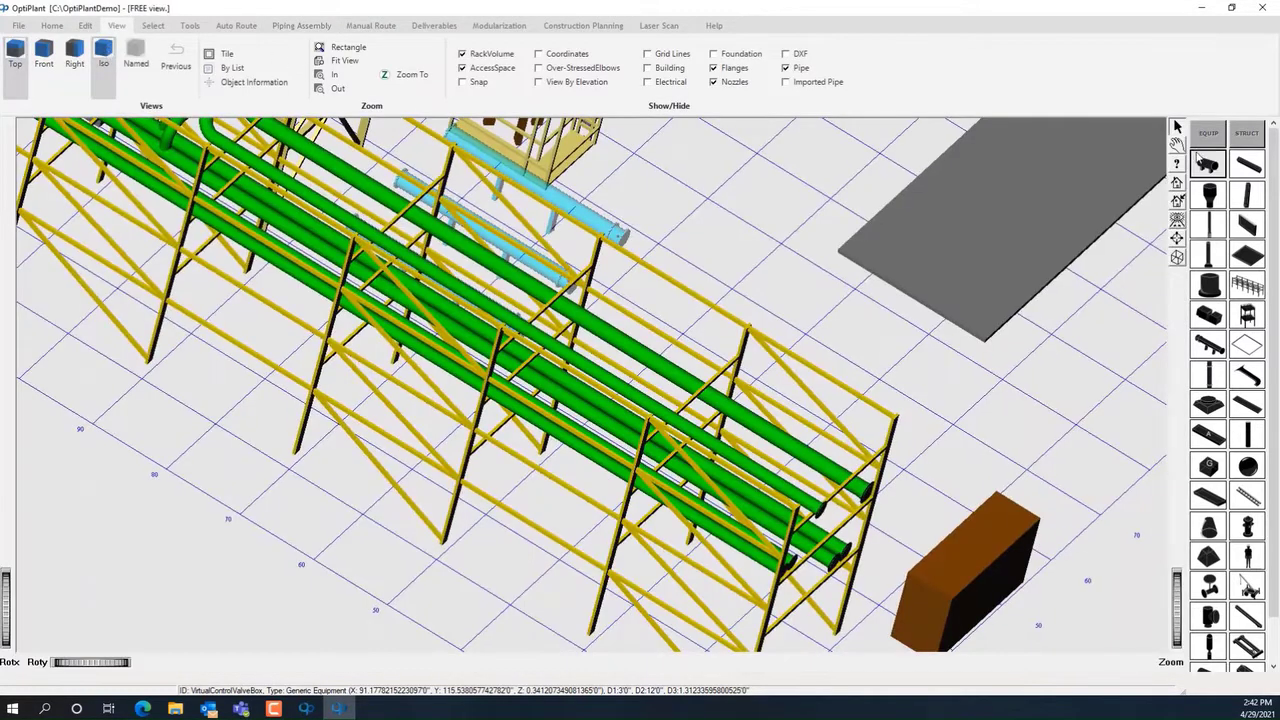
{"action": "left_click", "coordinate": [1177, 147]}
{"action": "middle_click_drag", "start_coordinate": [680, 260], "coordinate": [705, 488]}
{"action": "left_click_drag", "start_coordinate": [390, 300], "coordinate": [588, 327]}
{"action": "left_click_drag", "start_coordinate": [498, 396], "coordinate": [552, 436]}
{"action": "middle_click_drag", "start_coordinate": [552, 436], "coordinate": [632, 280]}
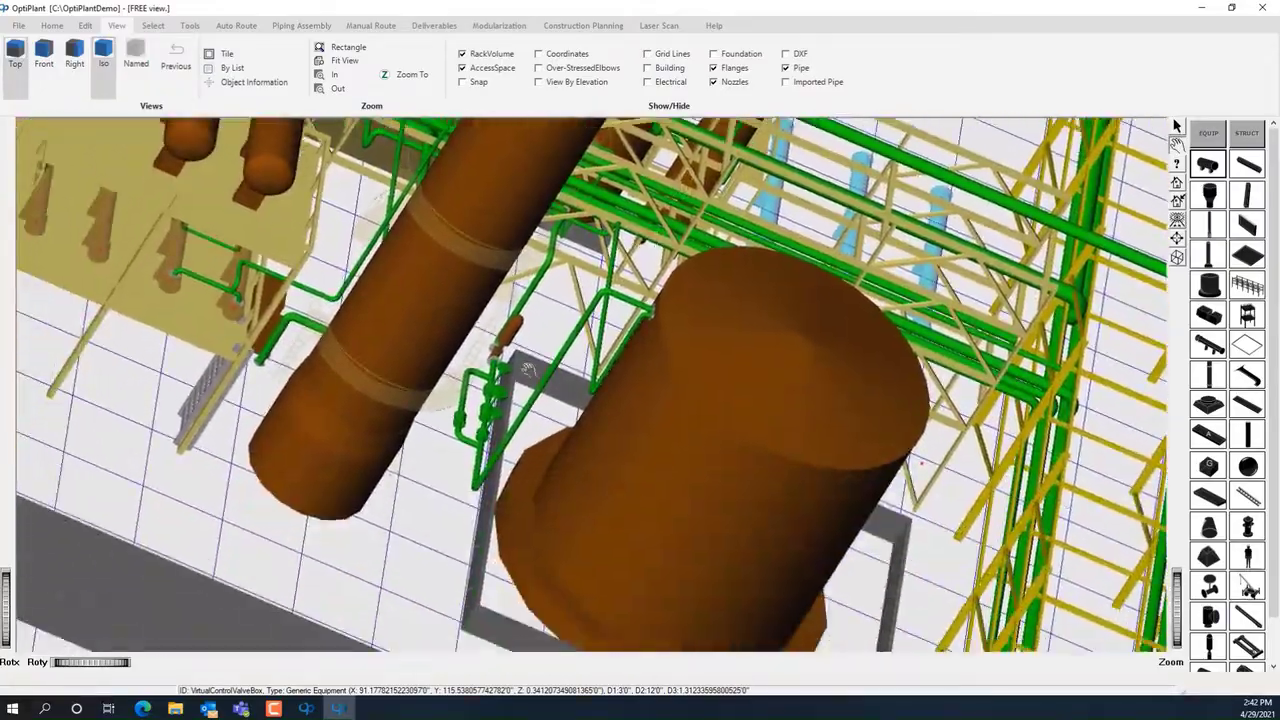
{"action": "scroll", "coordinate": [632, 280], "scroll_direction": "up", "scroll_amount": 2}
{"action": "scroll", "coordinate": [517, 500], "scroll_direction": "up", "scroll_amount": 2}
{"action": "middle_click_drag", "start_coordinate": [517, 500], "coordinate": [590, 597]}
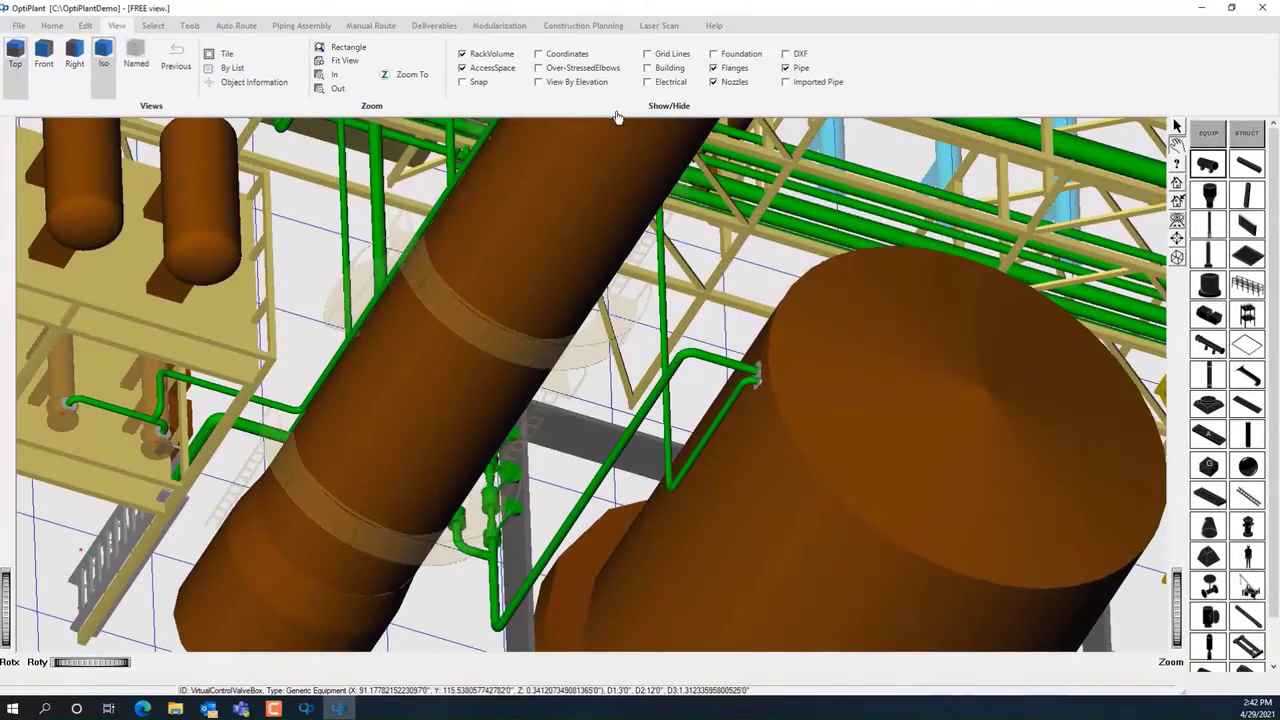
{"action": "left_click_drag", "start_coordinate": [630, 178], "coordinate": [488, 199]}
{"action": "middle_click_drag", "start_coordinate": [392, 524], "coordinate": [514, 371]}
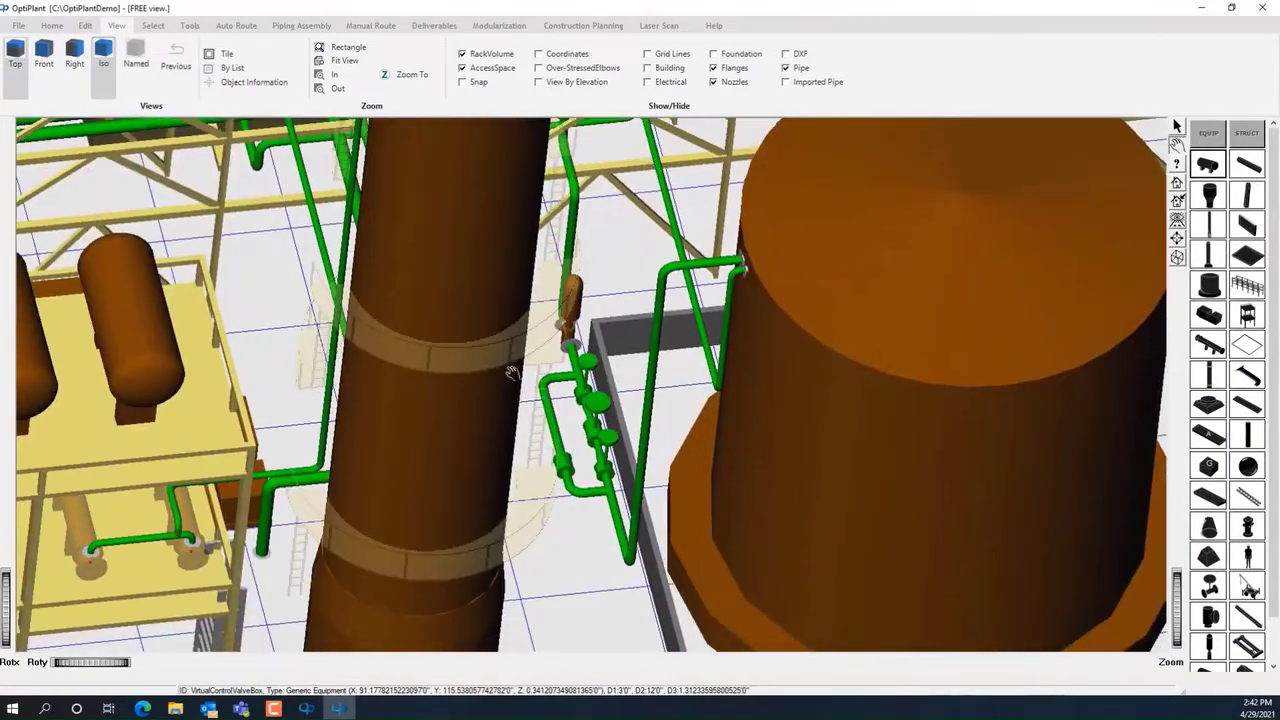
{"action": "scroll", "coordinate": [514, 371], "scroll_direction": "up", "scroll_amount": 2}
{"action": "scroll", "coordinate": [602, 389], "scroll_direction": "up", "scroll_amount": 2}
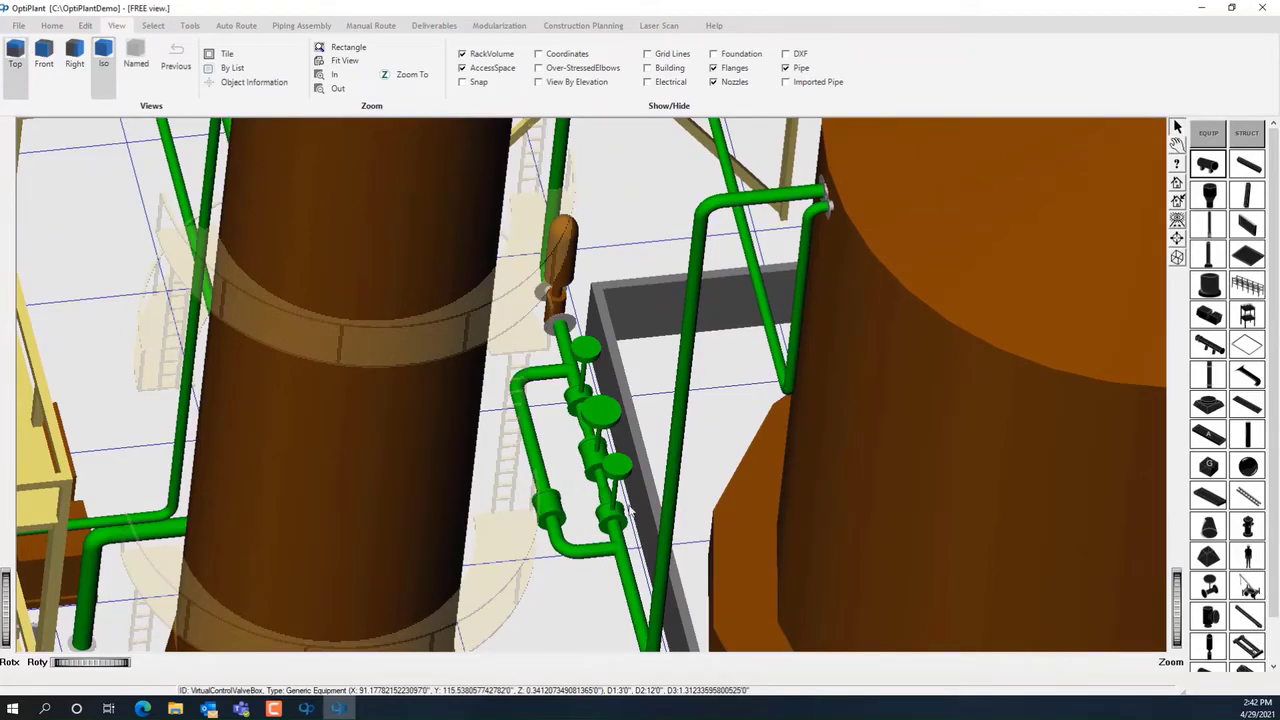
{"action": "left_click", "coordinate": [345, 61]}
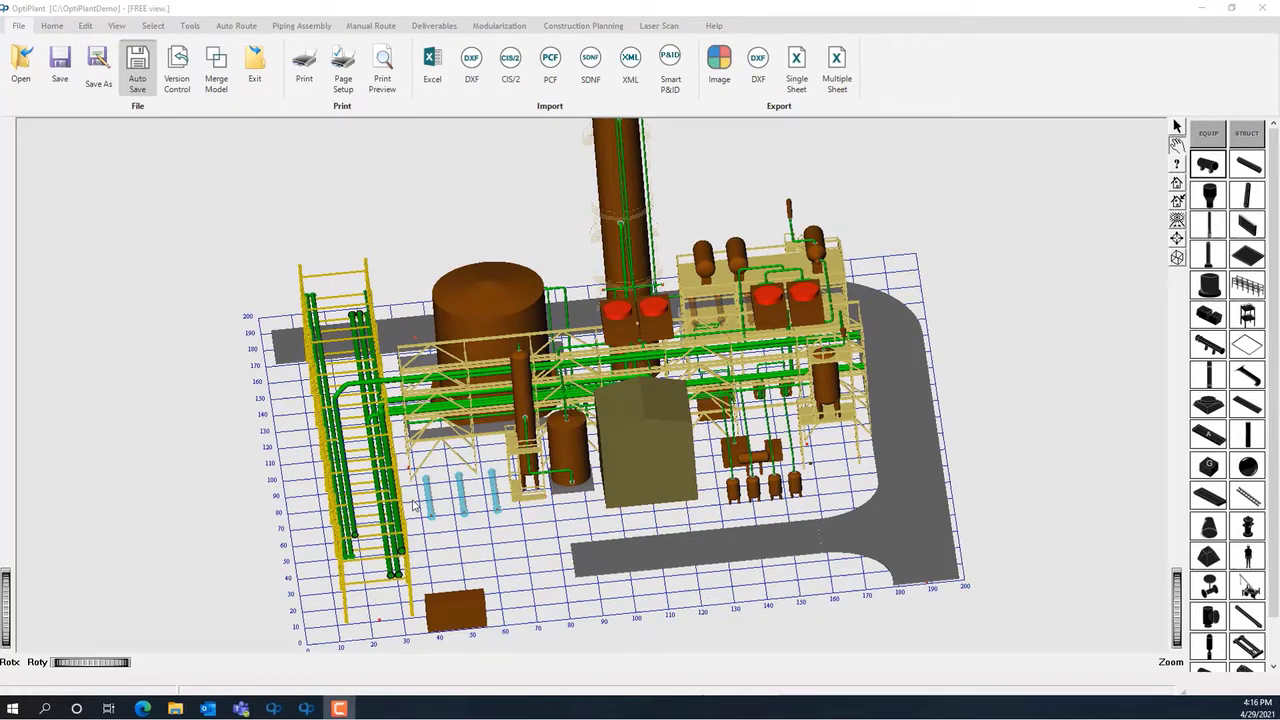
Review the member size settings of the NSRACK pipe rack and close its parameters without changes
{"action": "left_click", "coordinate": [431, 430]}
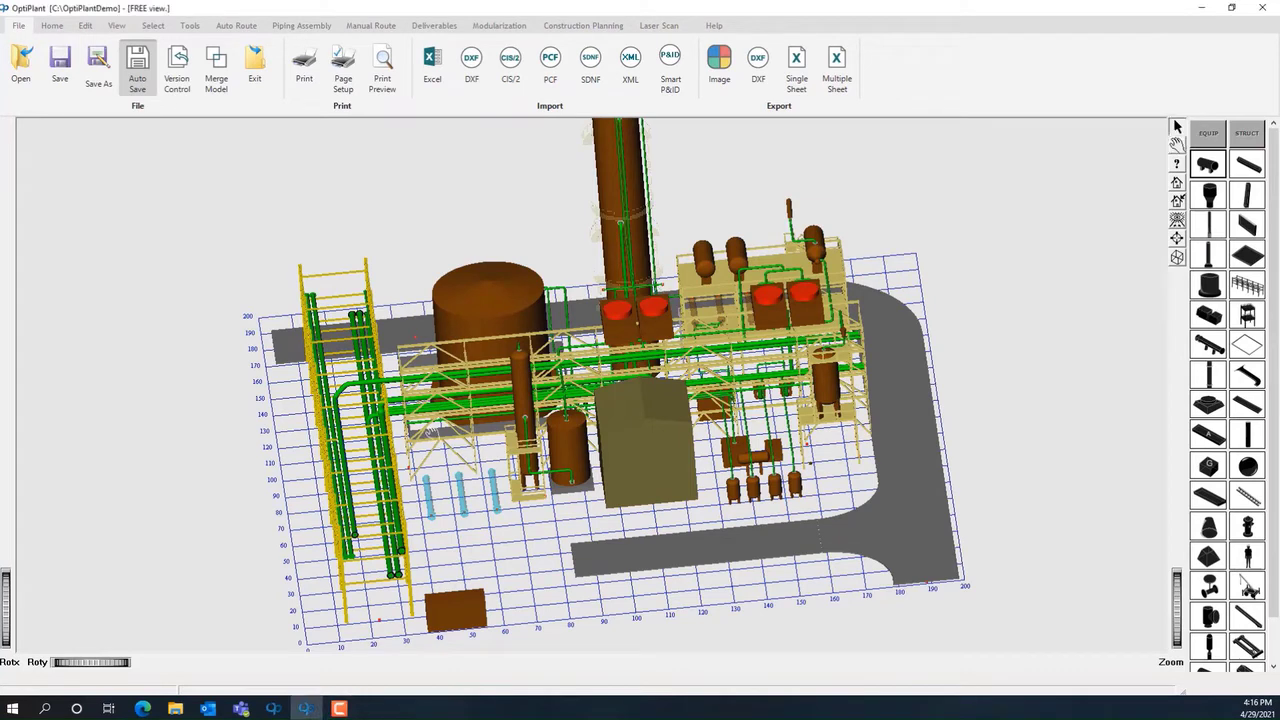
{"action": "left_click", "coordinate": [190, 26]}
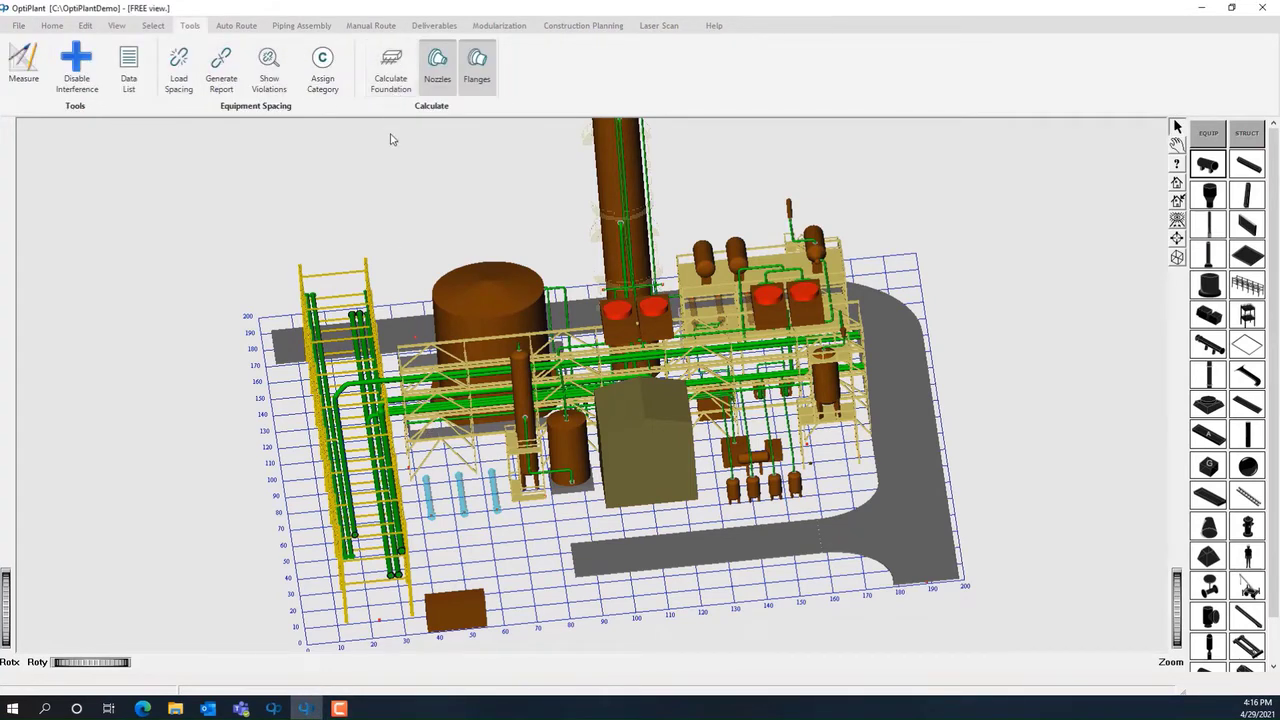
{"action": "double_click", "coordinate": [384, 375]}
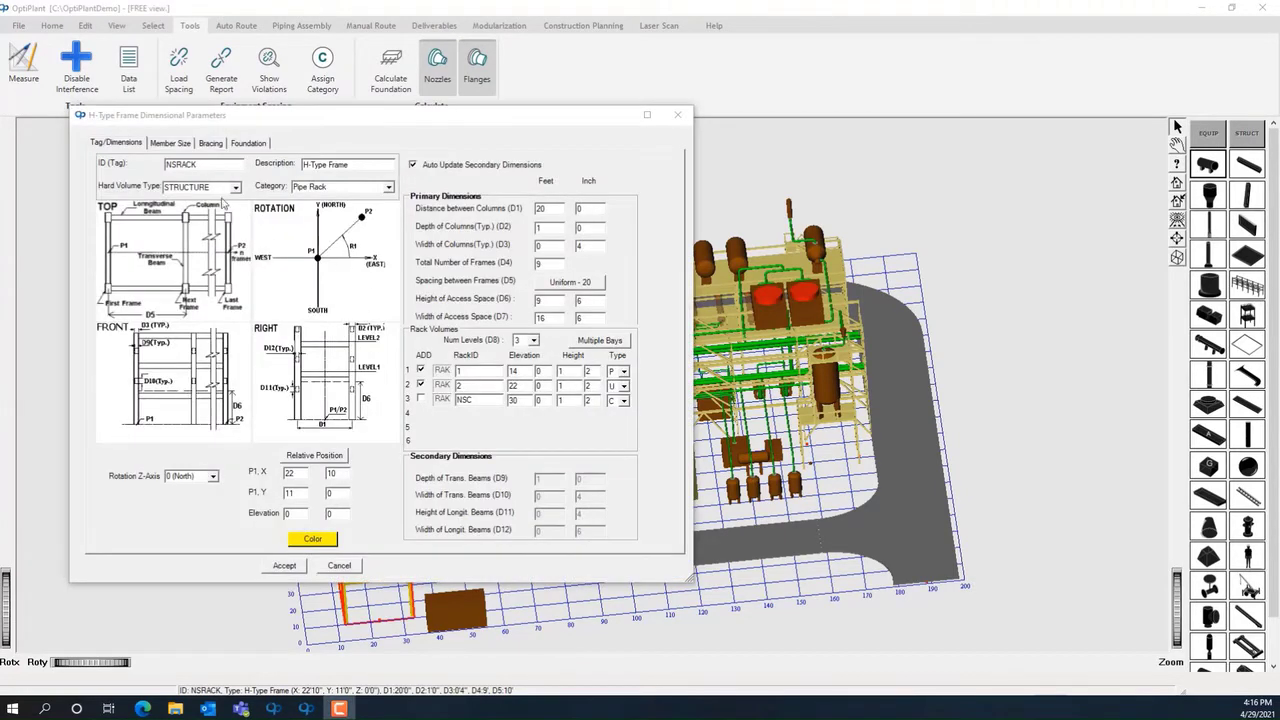
{"action": "left_click", "coordinate": [172, 145]}
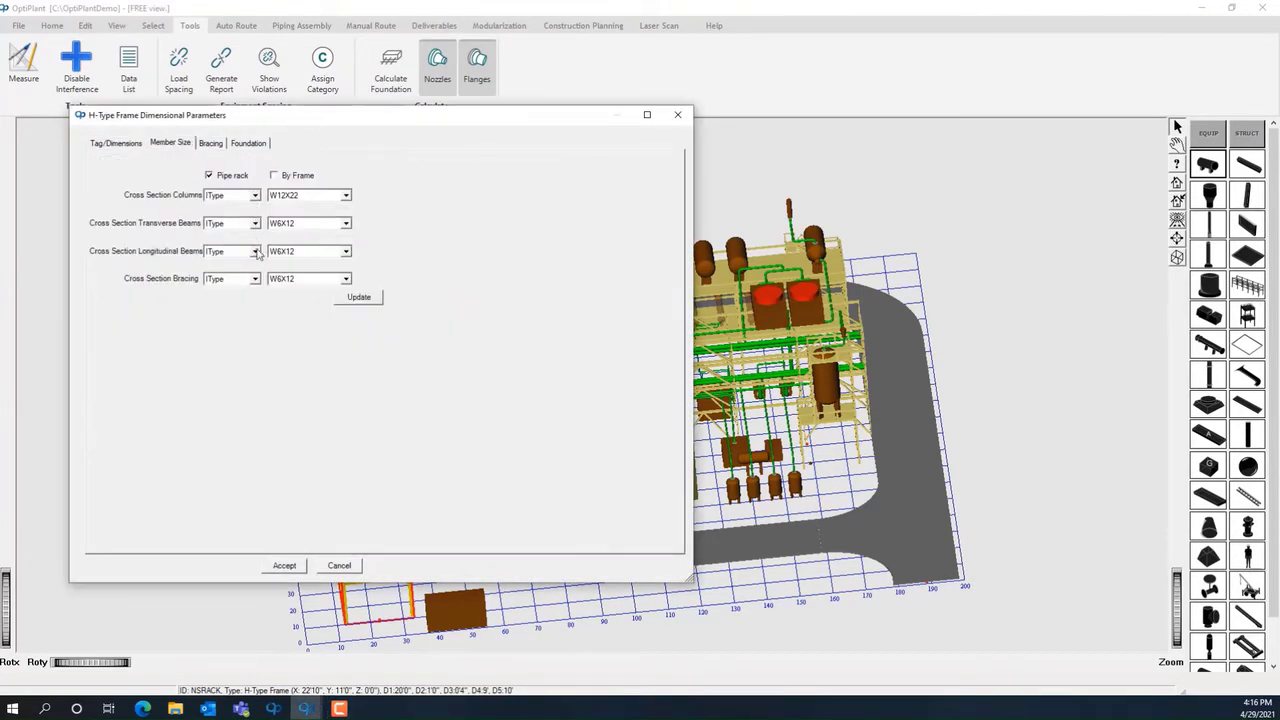
{"action": "left_click", "coordinate": [337, 566]}
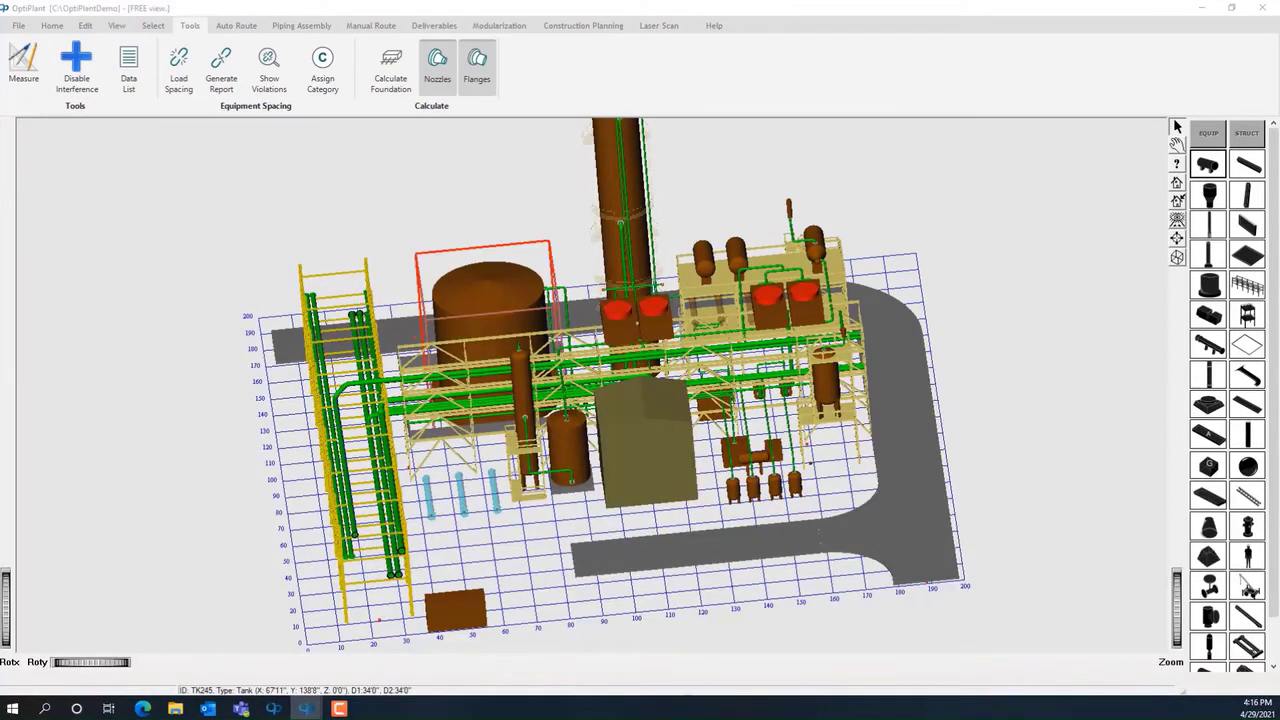
Check the large tank's weight without changing it, and calculate Deep foundations for all objects placed at grade
{"action": "double_click", "coordinate": [498, 295]}
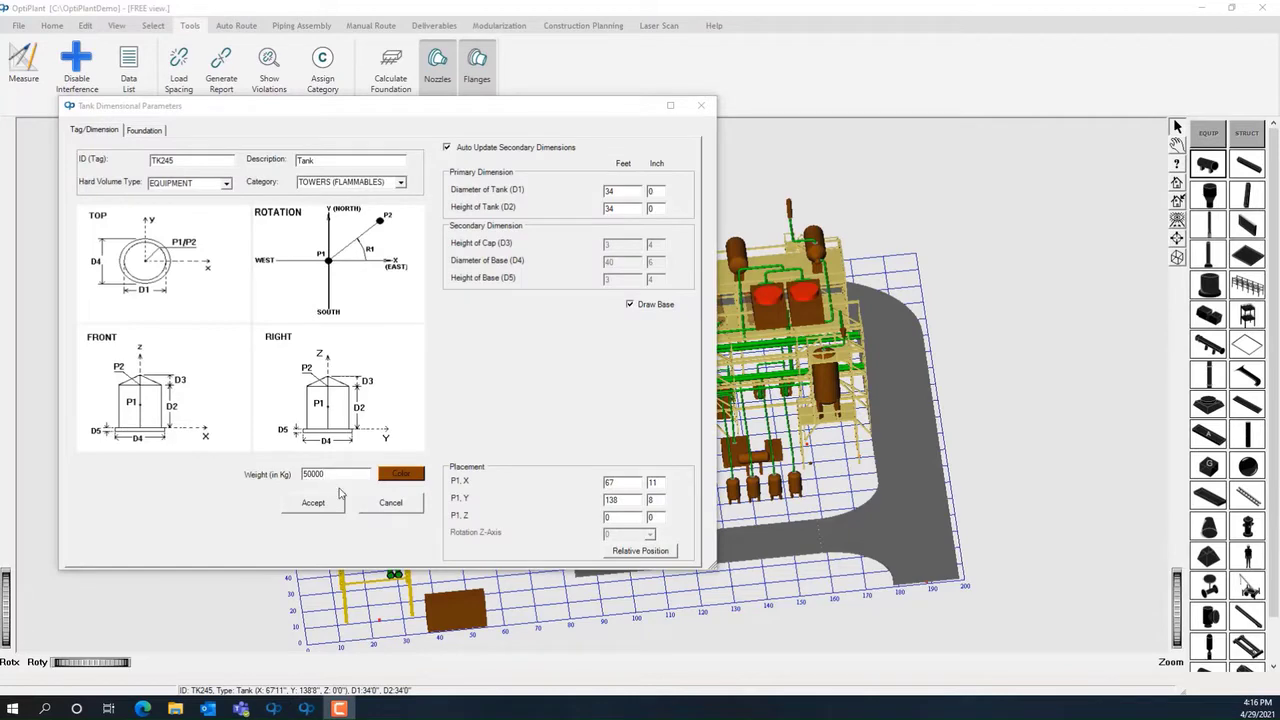
{"action": "left_click", "coordinate": [381, 506]}
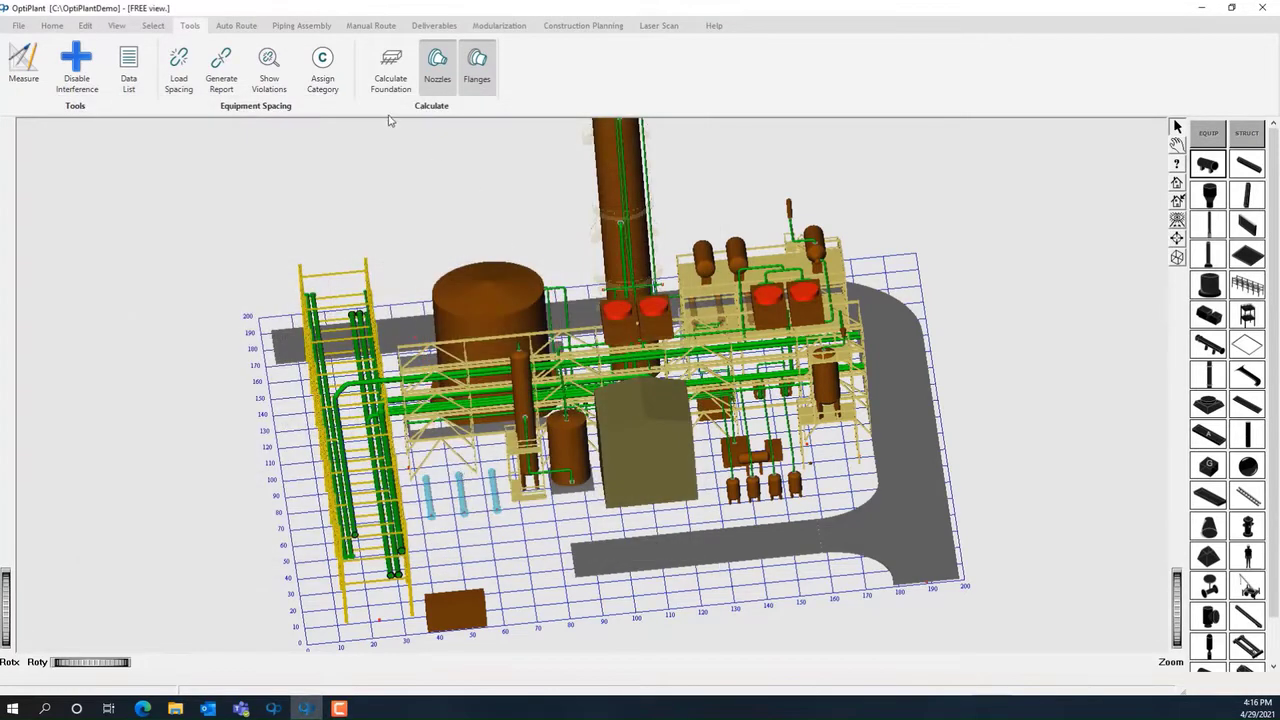
{"action": "left_click", "coordinate": [390, 72]}
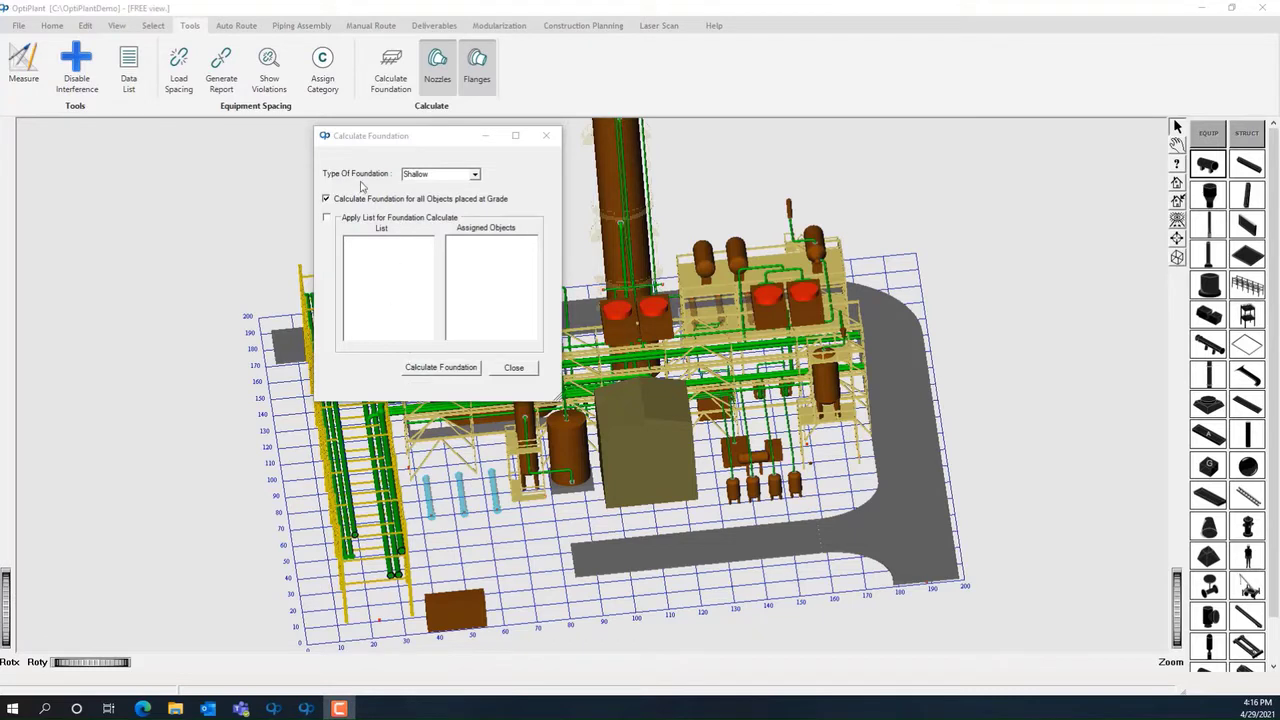
{"action": "left_click", "coordinate": [475, 175]}
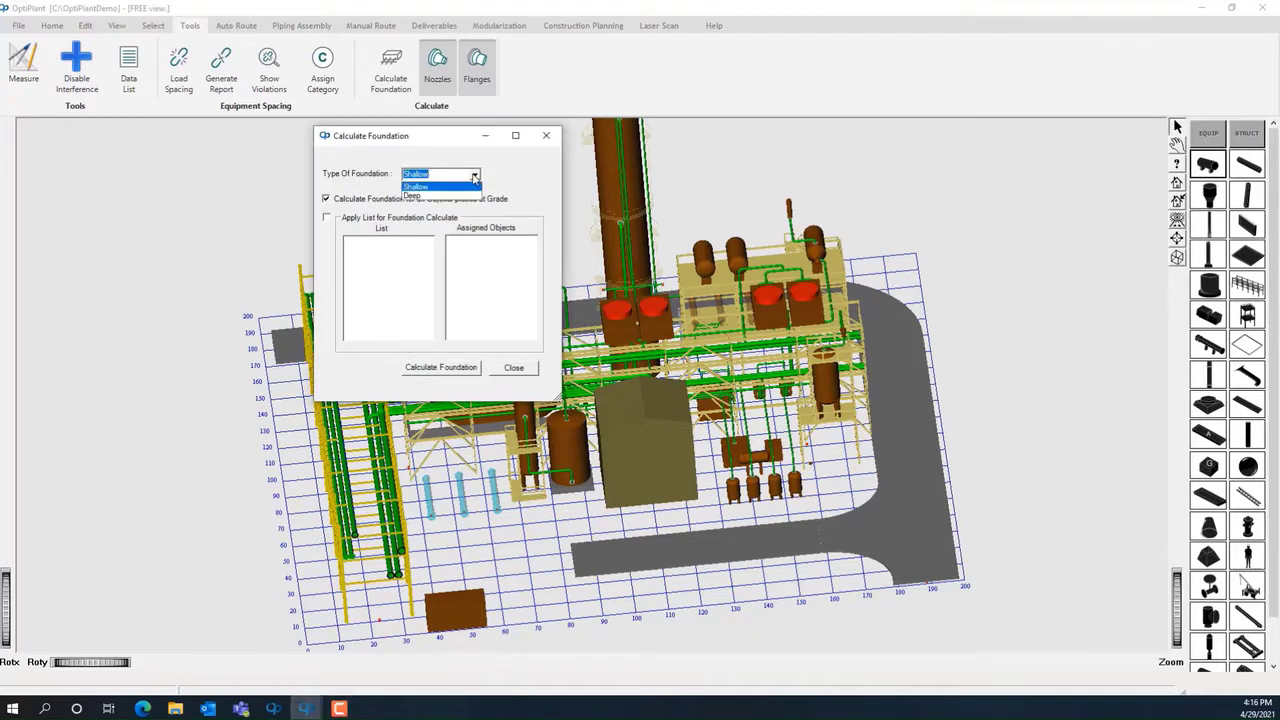
{"action": "left_click", "coordinate": [428, 196]}
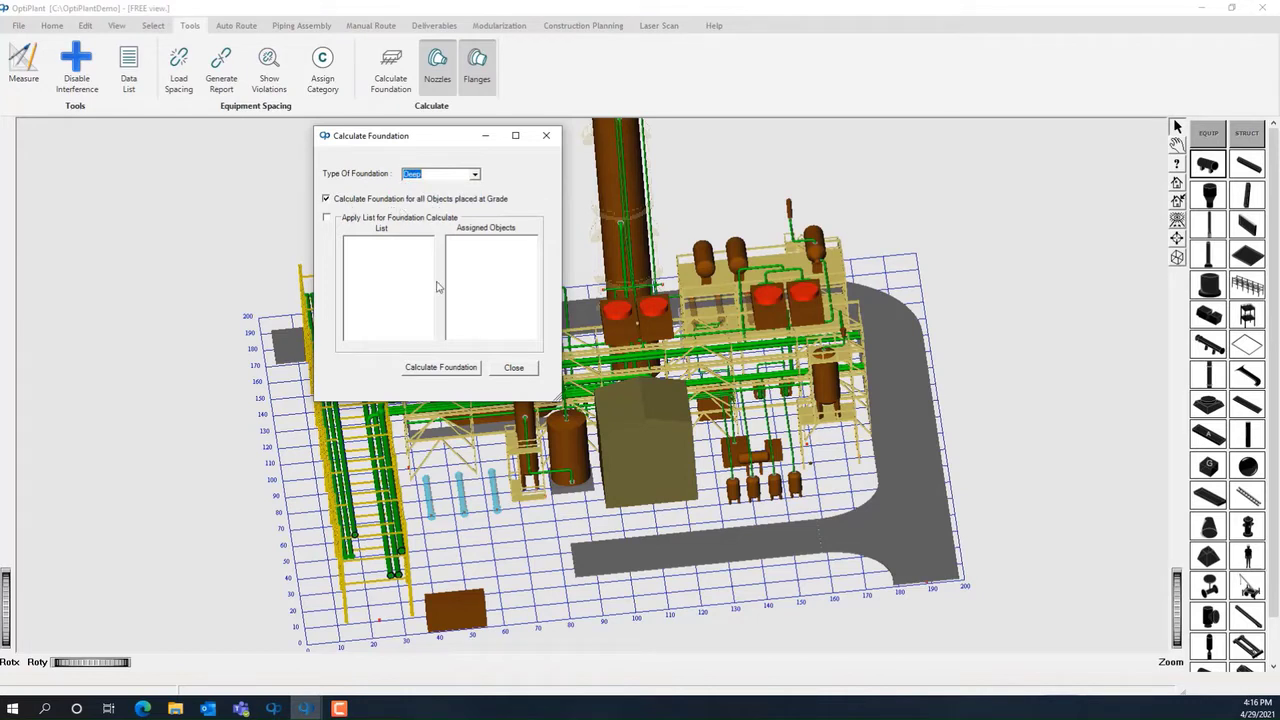
{"action": "left_click", "coordinate": [437, 369]}
{"action": "left_click", "coordinate": [680, 395]}
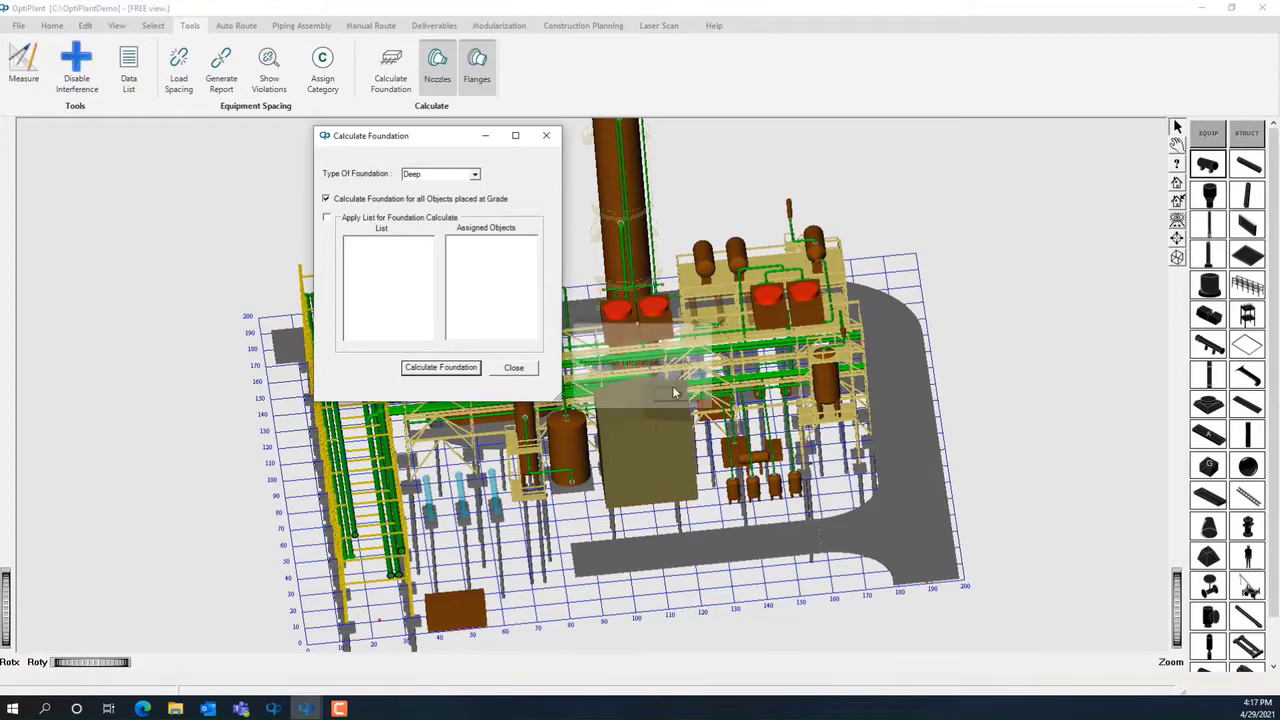
{"action": "left_click", "coordinate": [522, 371]}
{"action": "key", "text": "Escape"}
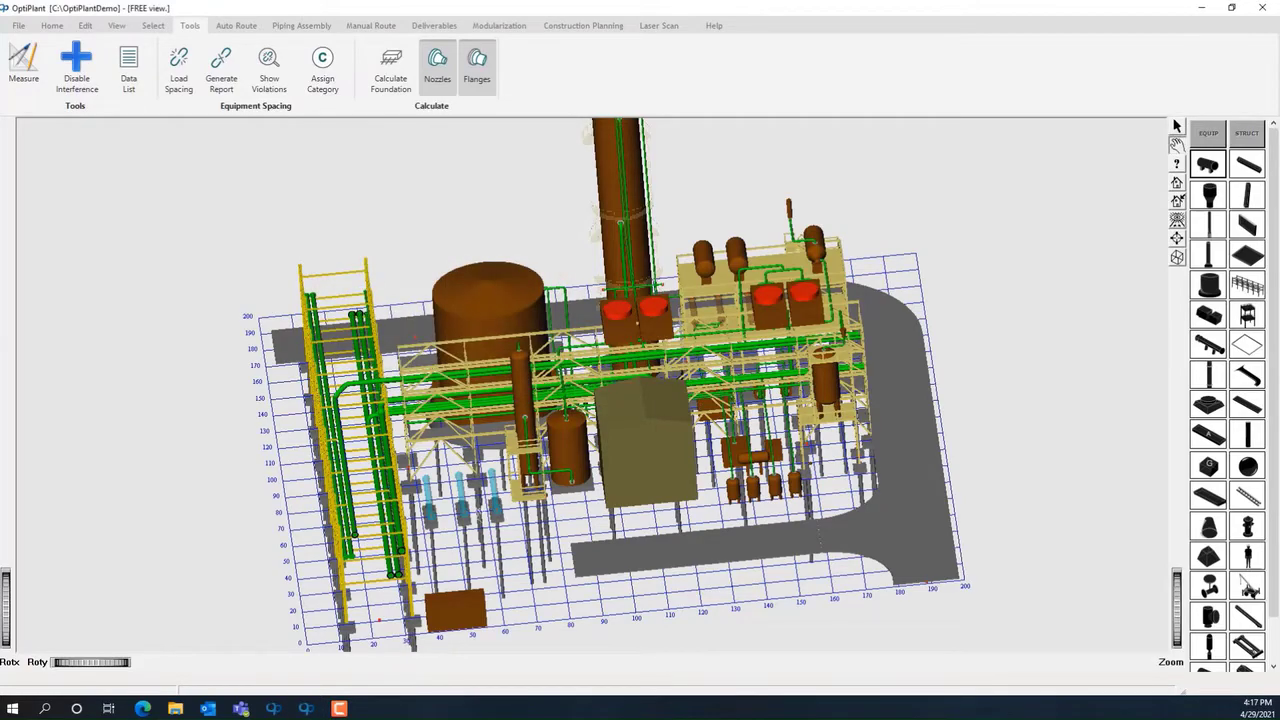
Examine the generated foundations from below the plant's far side, review tank TK245's footing and pile settings, and close its parameters without changes
{"action": "left_click_drag", "start_coordinate": [479, 514], "coordinate": [610, 402]}
{"action": "middle_click_drag", "start_coordinate": [610, 402], "coordinate": [560, 250]}
{"action": "left_click_drag", "start_coordinate": [532, 432], "coordinate": [482, 457]}
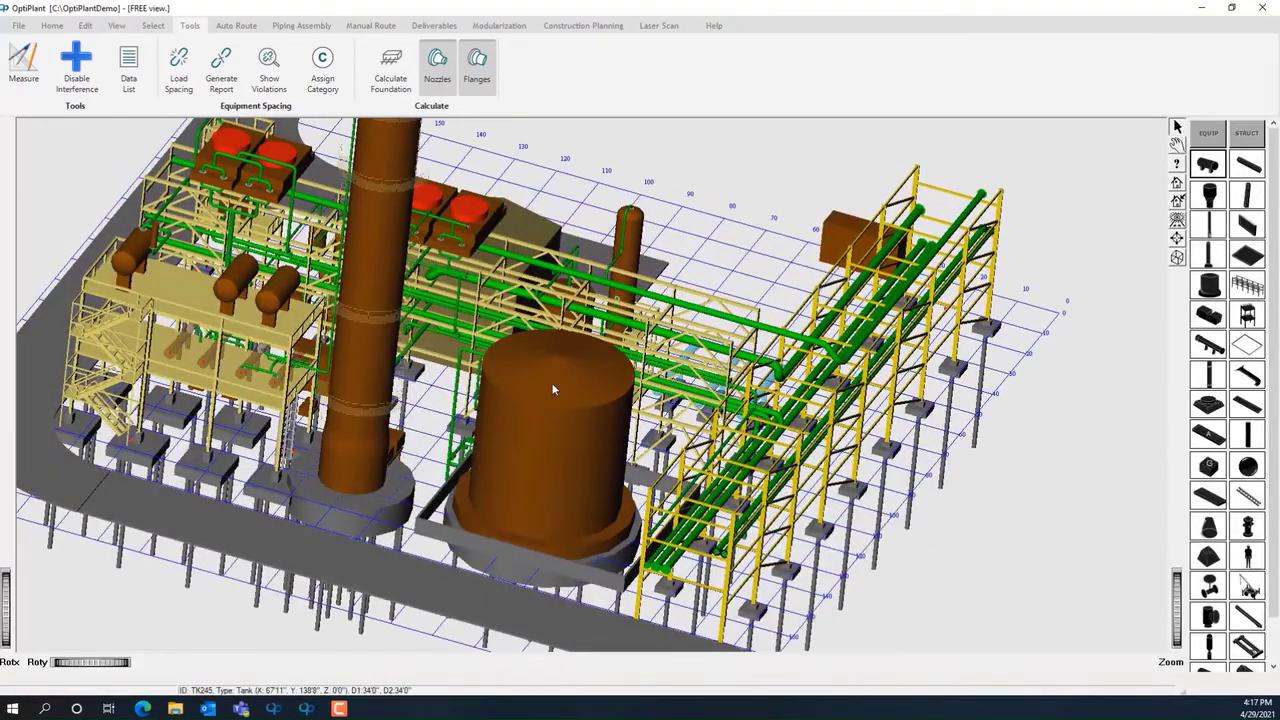
{"action": "left_click", "coordinate": [551, 382]}
{"action": "double_click", "coordinate": [535, 331]}
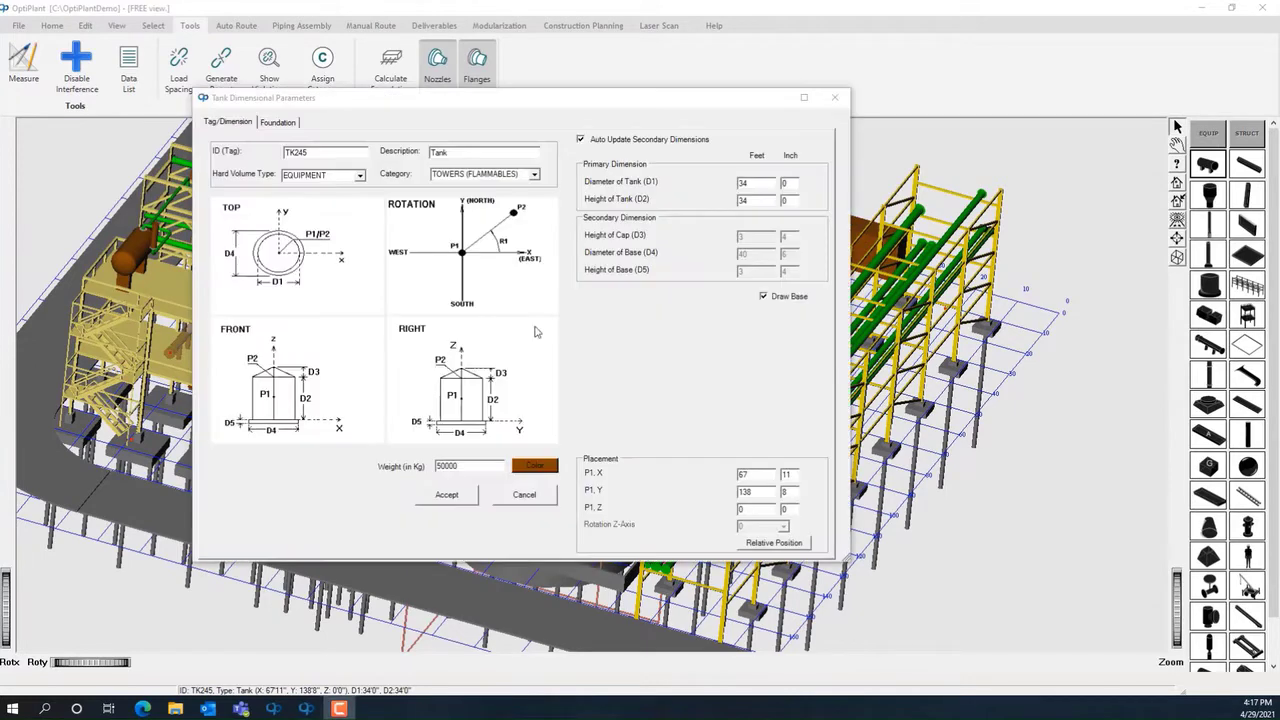
{"action": "left_click", "coordinate": [279, 123]}
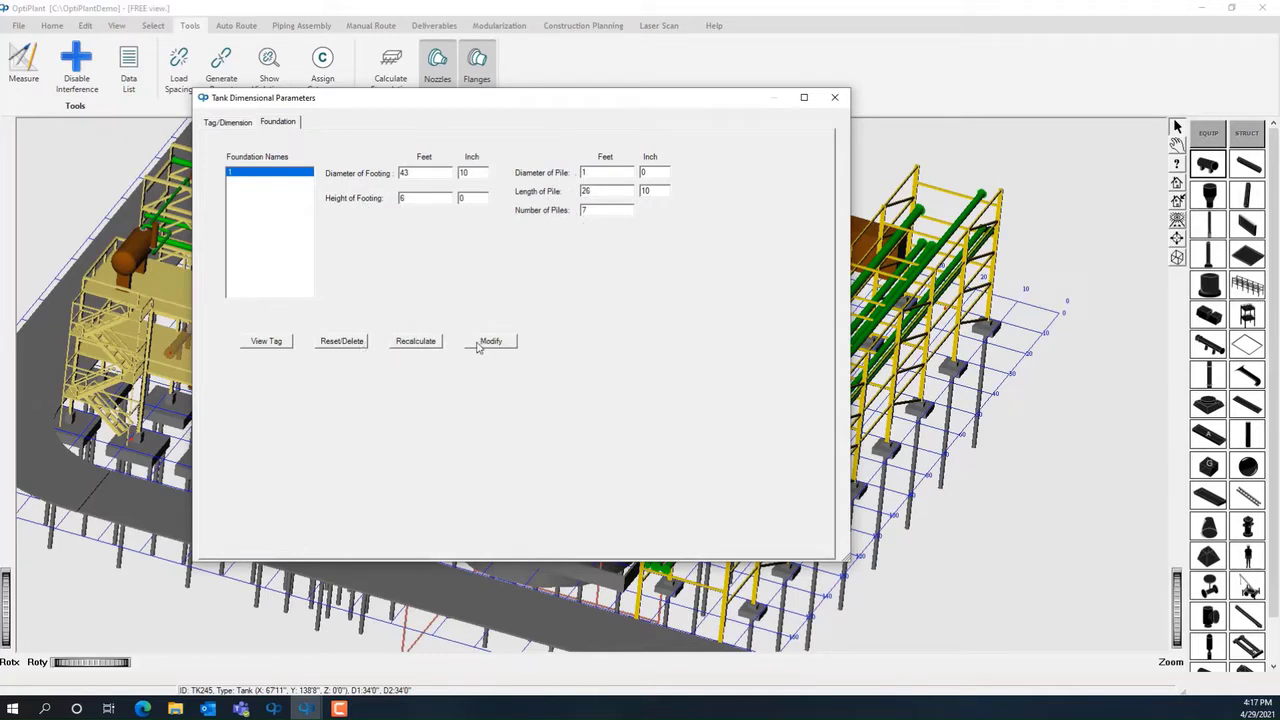
{"action": "left_click", "coordinate": [229, 122]}
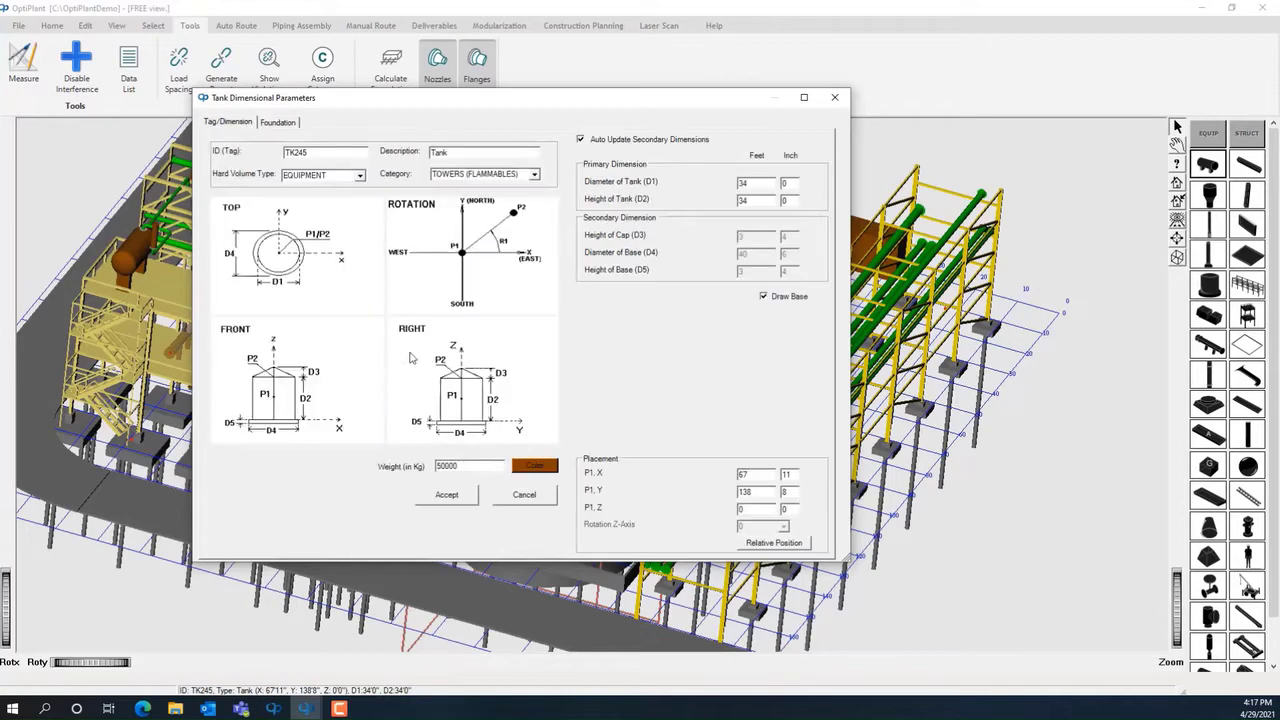
{"action": "left_click", "coordinate": [544, 498]}
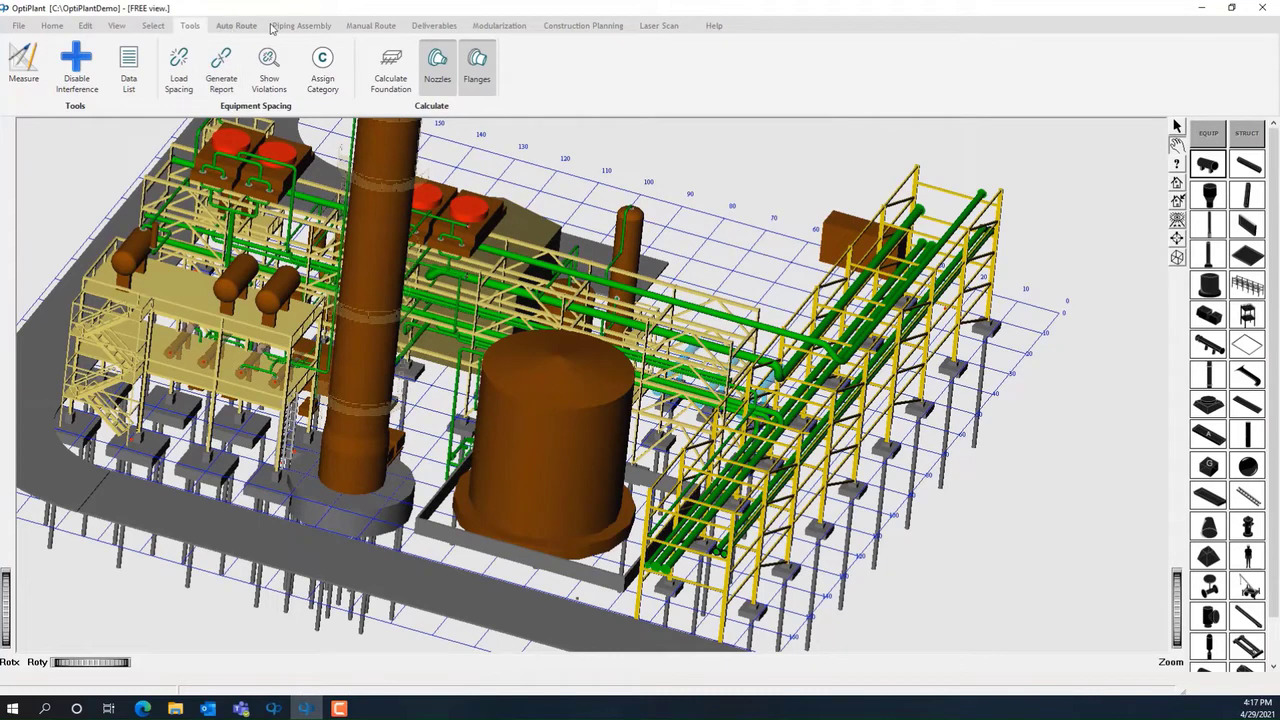
Generate the foundation MTO report named FoundationMTO for the complete plot plan in xlsx format
{"action": "left_click", "coordinate": [436, 28]}
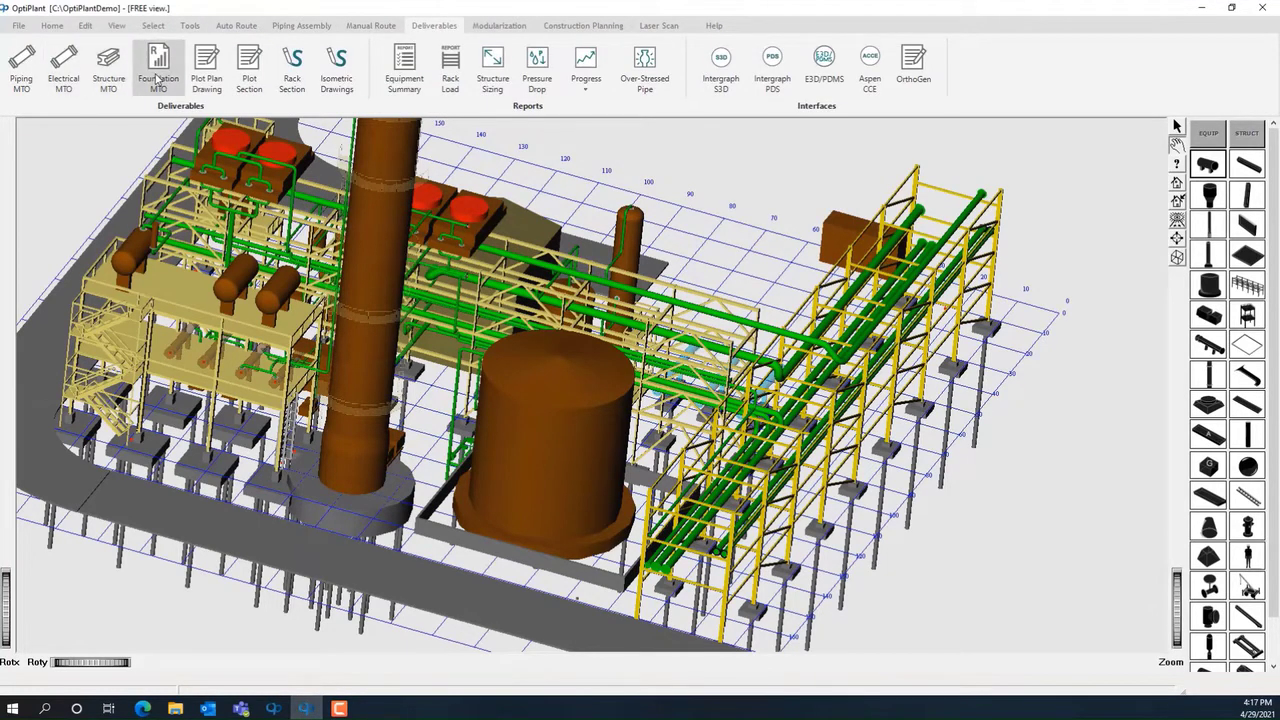
{"action": "left_click", "coordinate": [157, 80]}
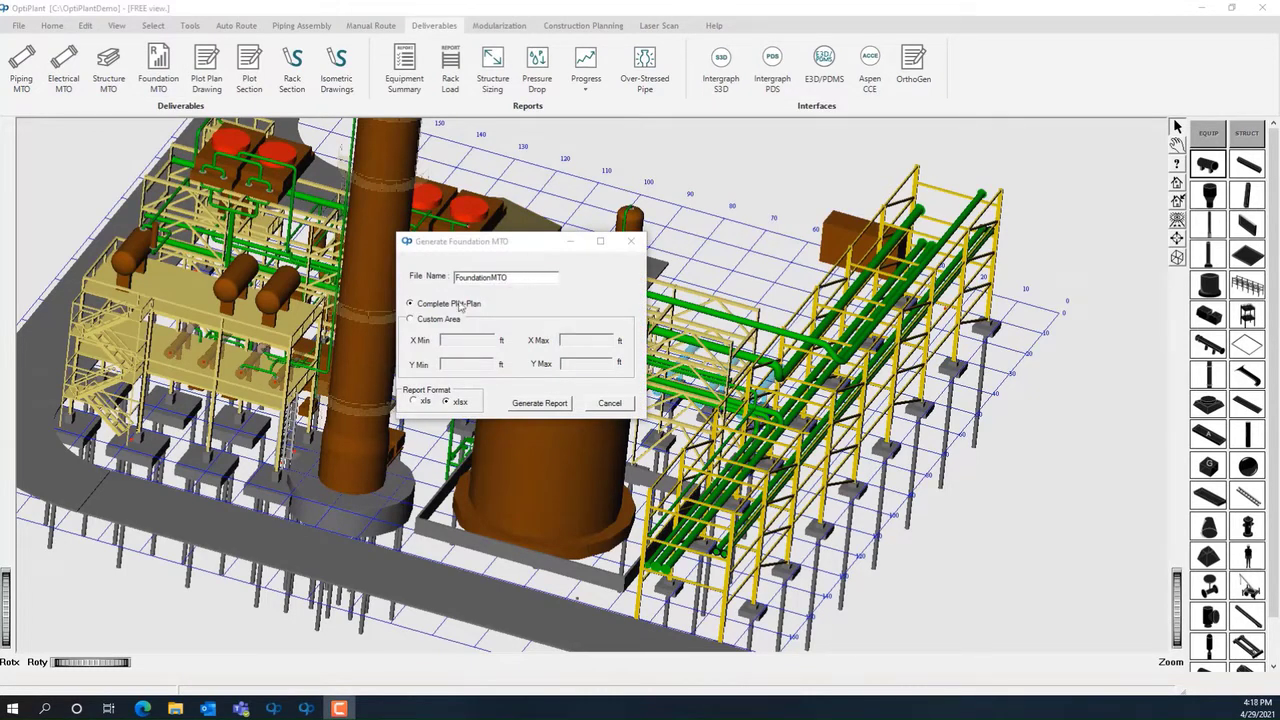
{"action": "left_click", "coordinate": [547, 405]}
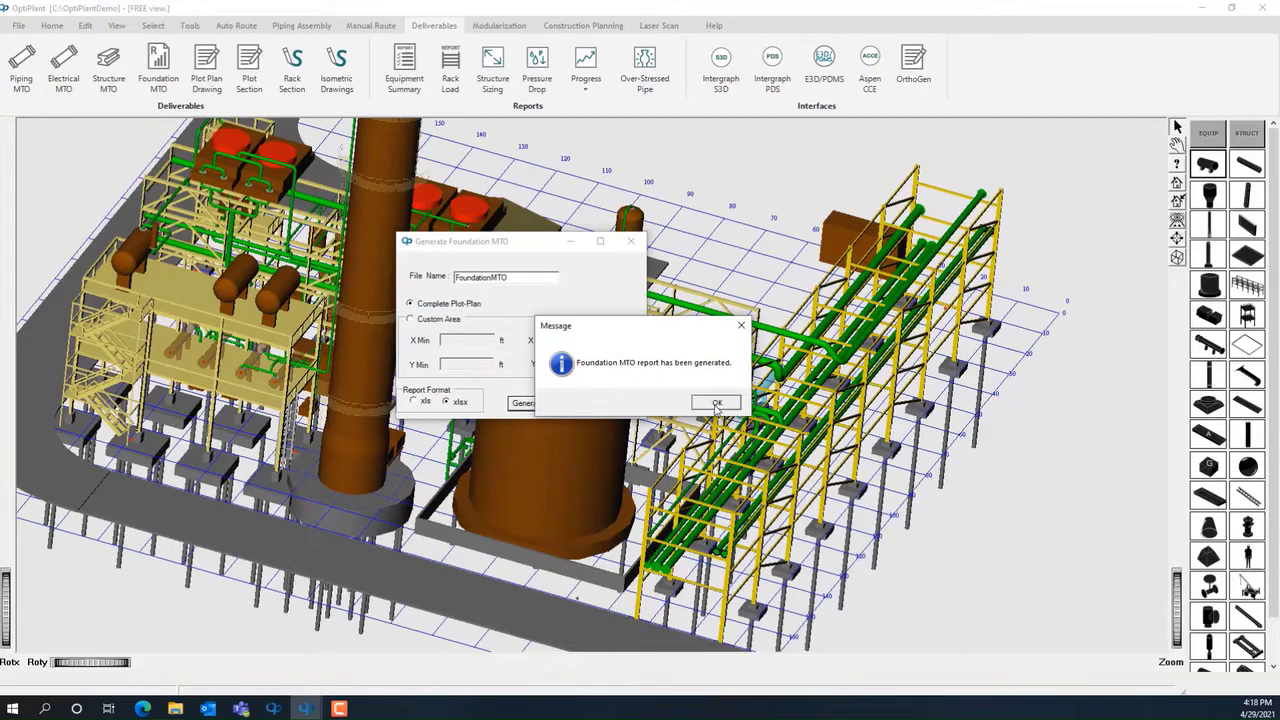
{"action": "left_click", "coordinate": [716, 403]}
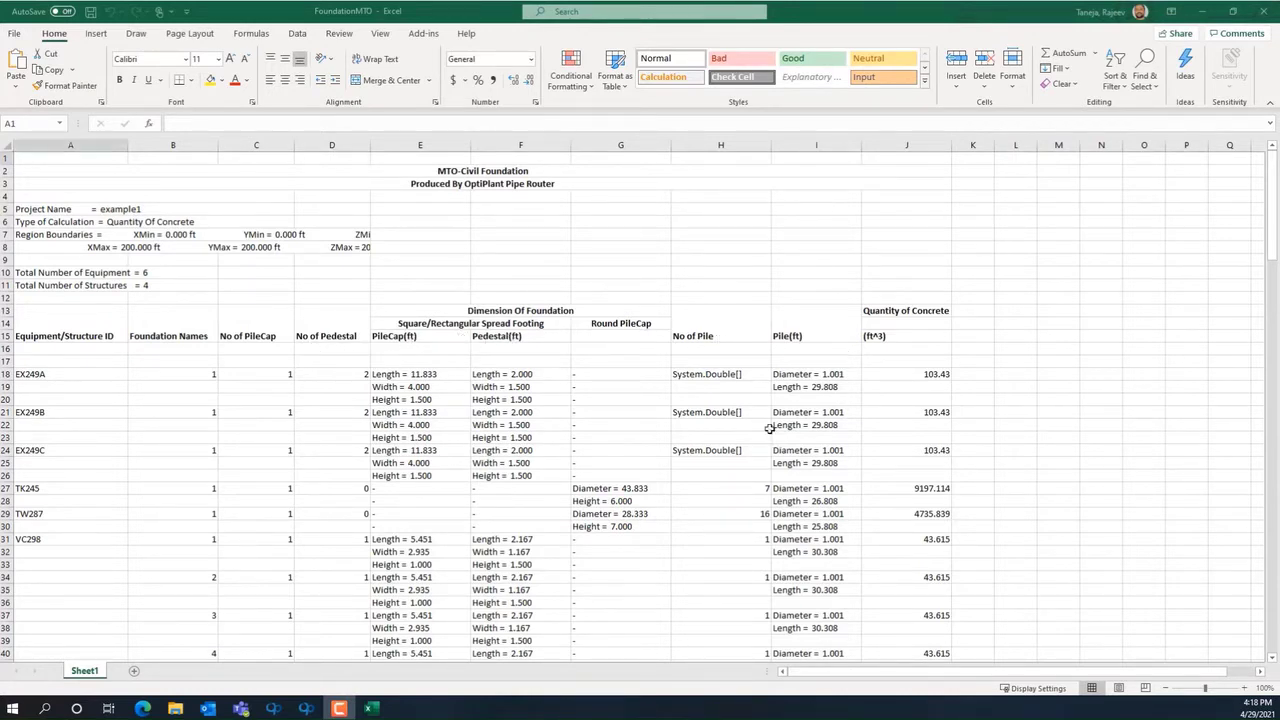
Review the FoundationMTO report in Excel, from the equipment and structure foundations down to the total concrete quantity
{"action": "scroll", "coordinate": [640, 488], "scroll_direction": "down", "scroll_amount": 11}
{"action": "scroll", "coordinate": [594, 500], "scroll_direction": "down", "scroll_amount": 20}
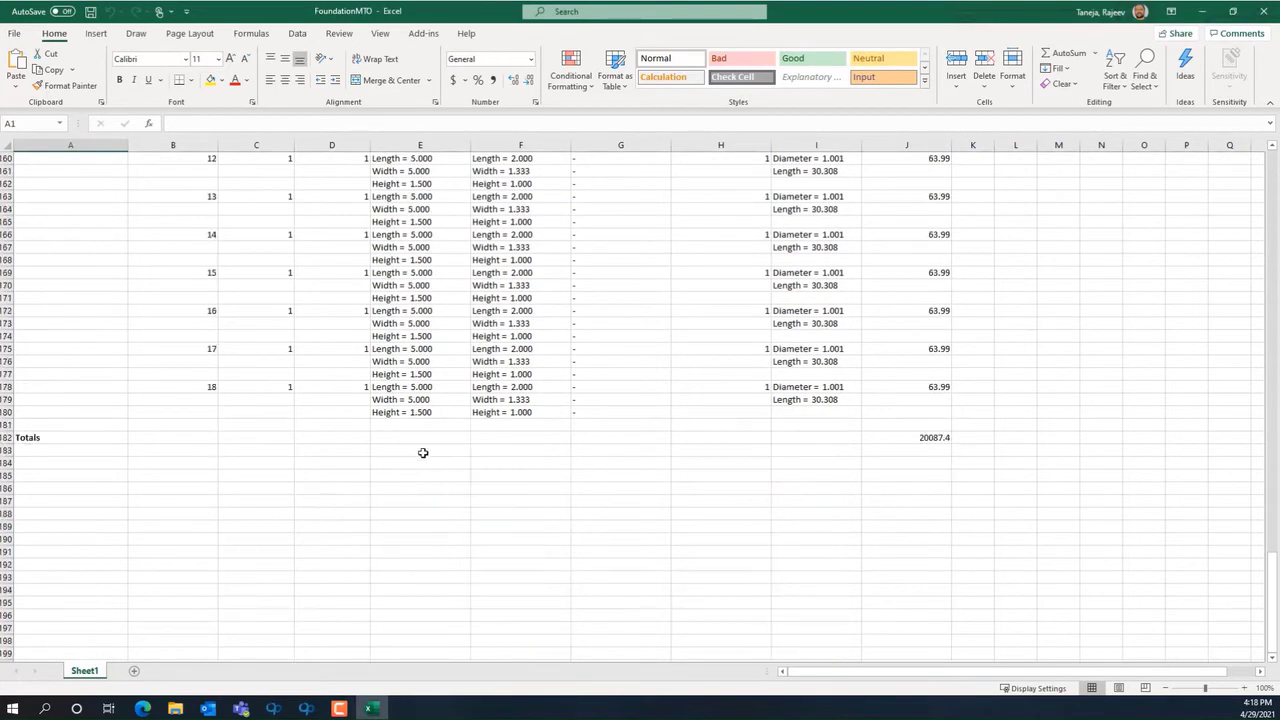
{"action": "left_click", "coordinate": [922, 437]}
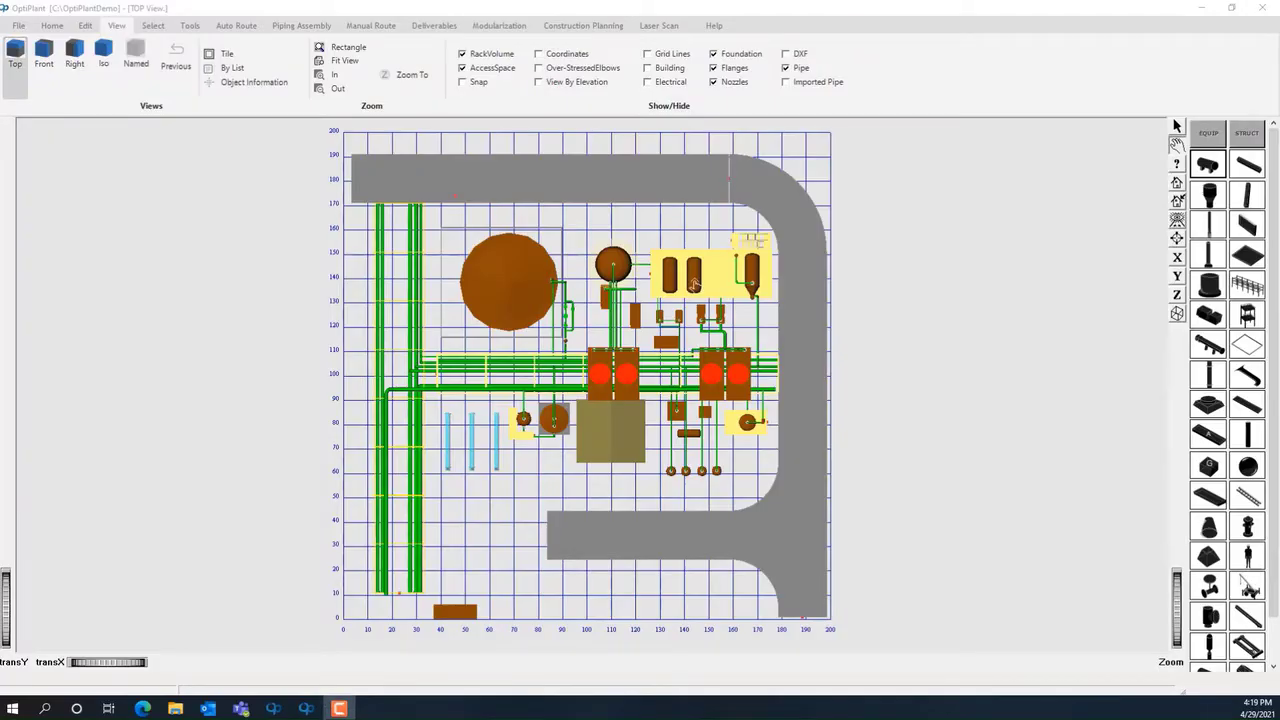
In the top view of OptiPlant, fence-select the platform structure with its vessels and nearby equipment between the pipe rack and the north road
{"action": "left_click", "coordinate": [694, 284]}
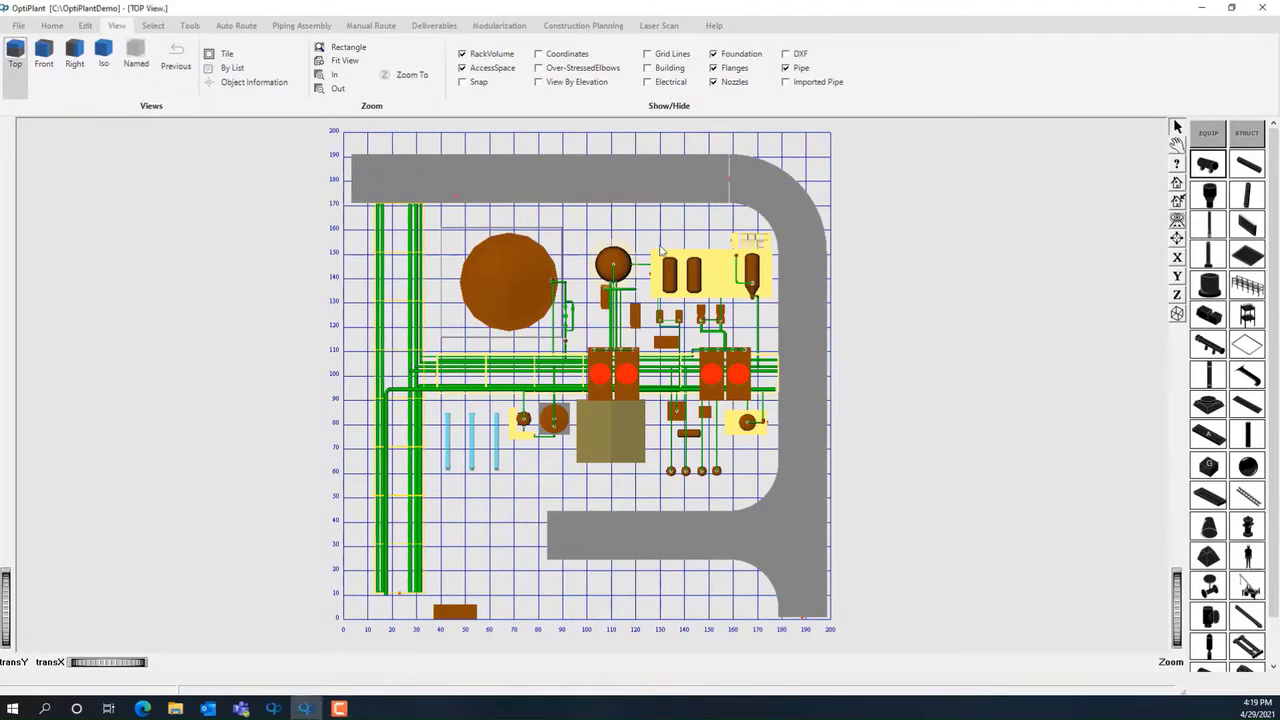
{"action": "left_click", "coordinate": [88, 27]}
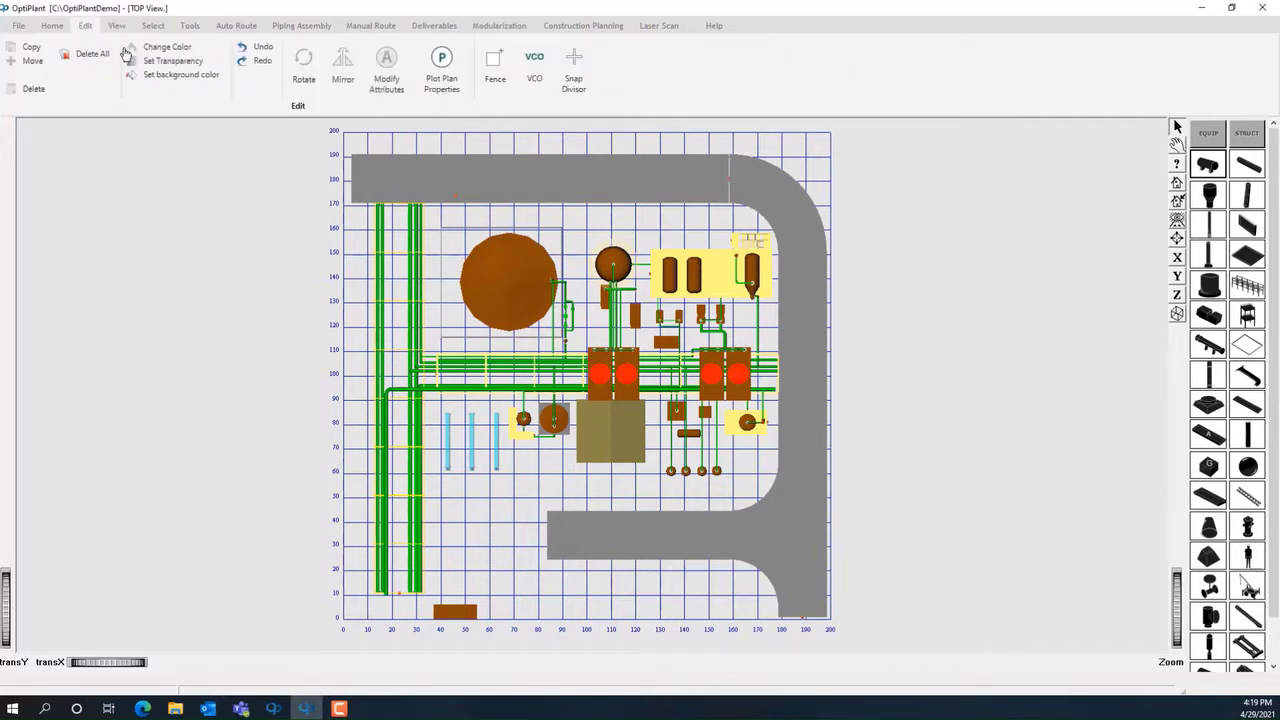
{"action": "left_click", "coordinate": [510, 75]}
{"action": "left_click_drag", "start_coordinate": [642, 233], "coordinate": [776, 328]}
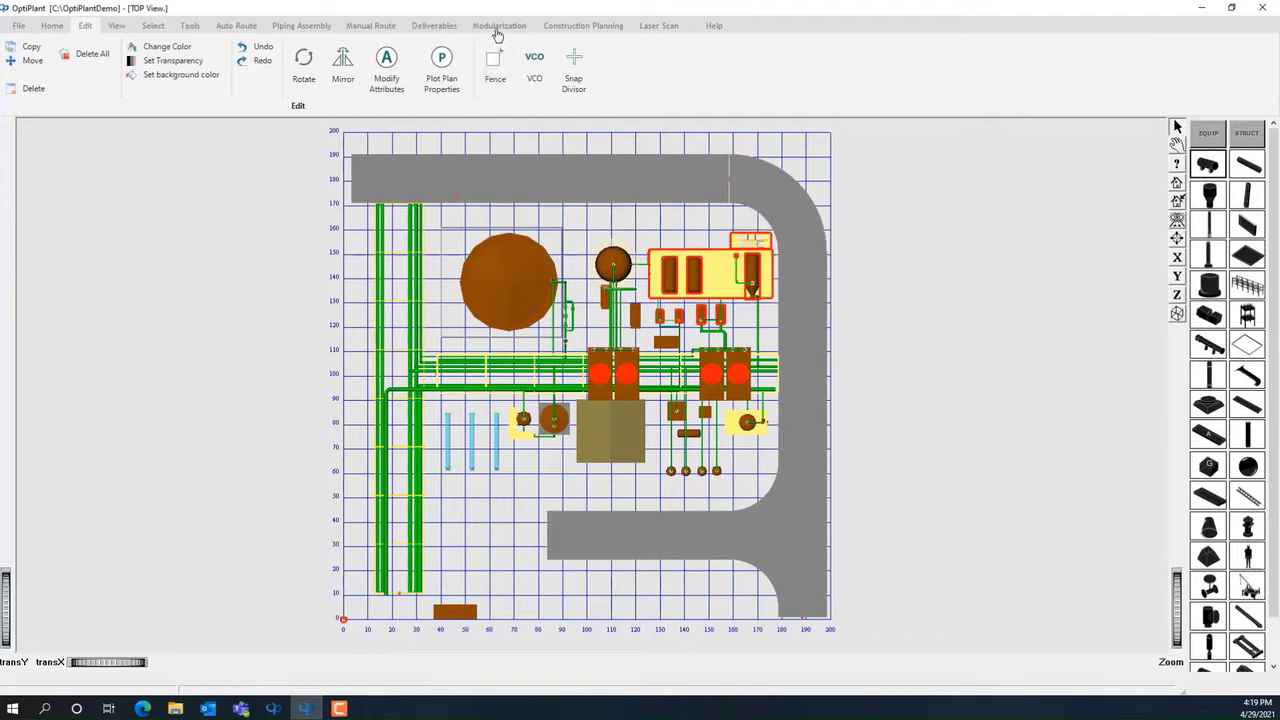
Start a new module design from the selected equipment and structures, and name it Module1
{"action": "left_click", "coordinate": [500, 27]}
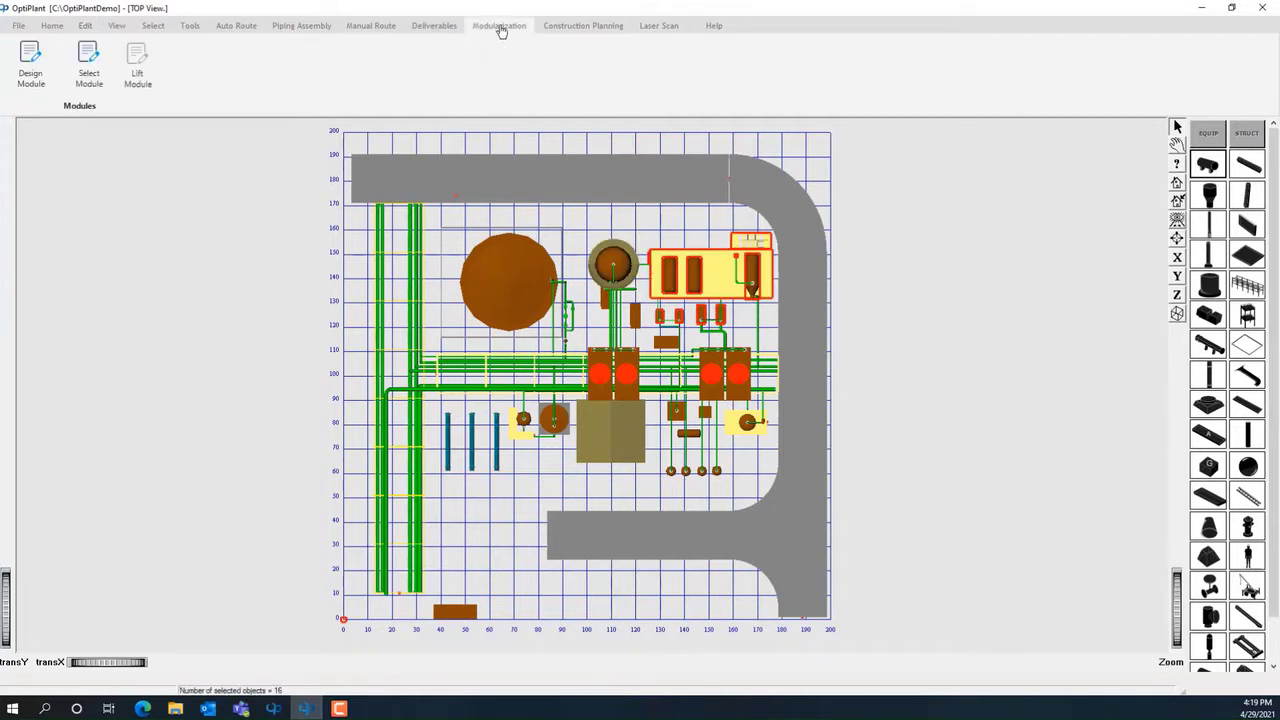
{"action": "left_click", "coordinate": [30, 62]}
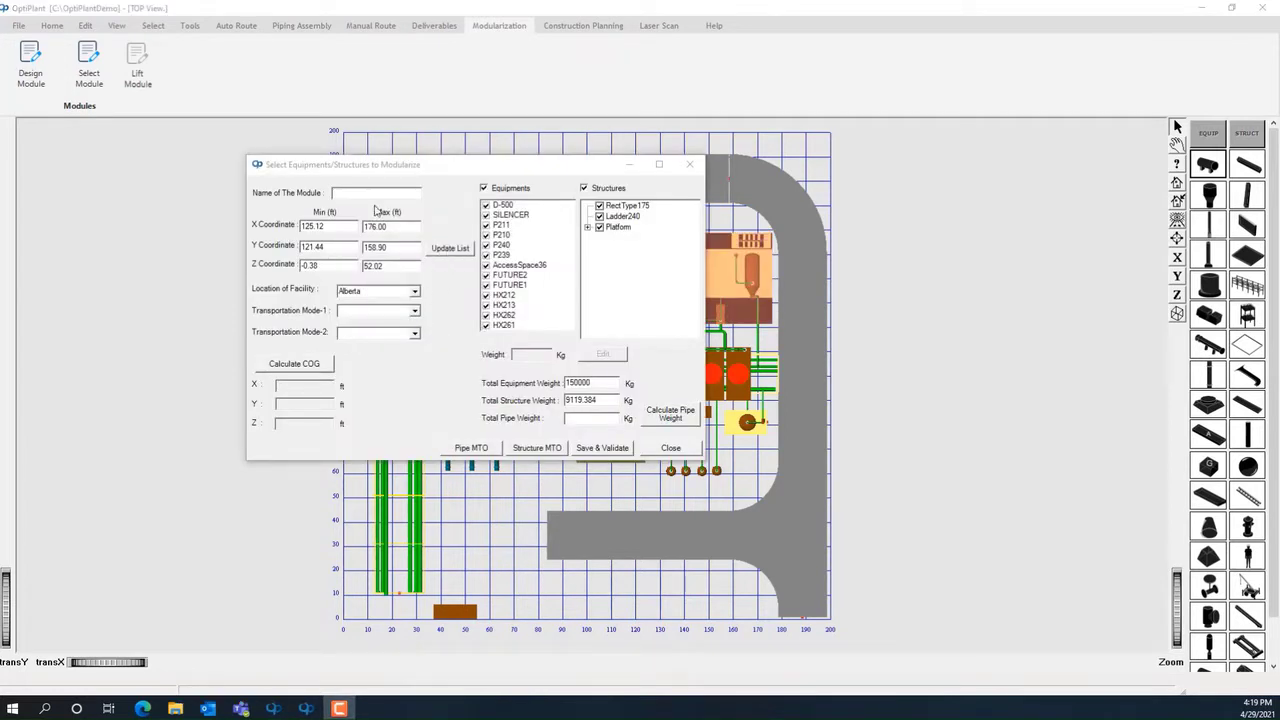
{"action": "left_click", "coordinate": [370, 193]}
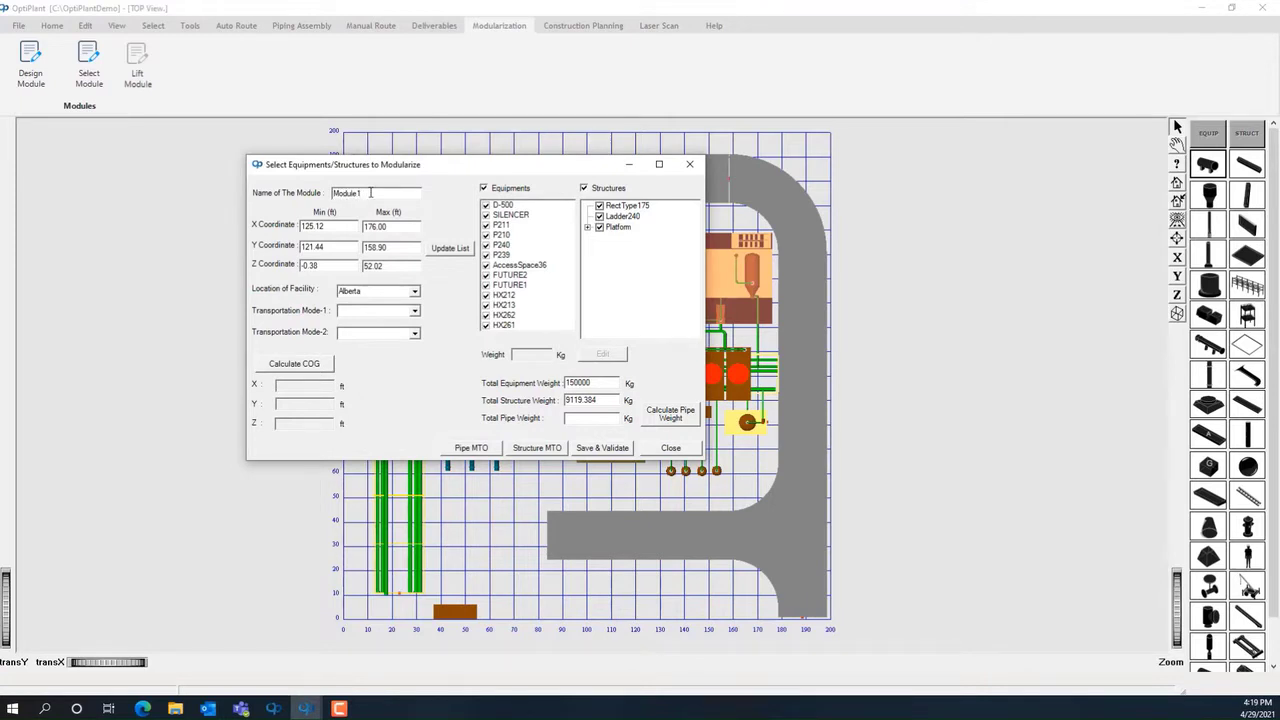
Exclude AccessSpace36, SILENCER, RectType175 and Ladder240 from the module, and move the module dialog clear of the highlighted area
{"action": "left_click", "coordinate": [487, 269]}
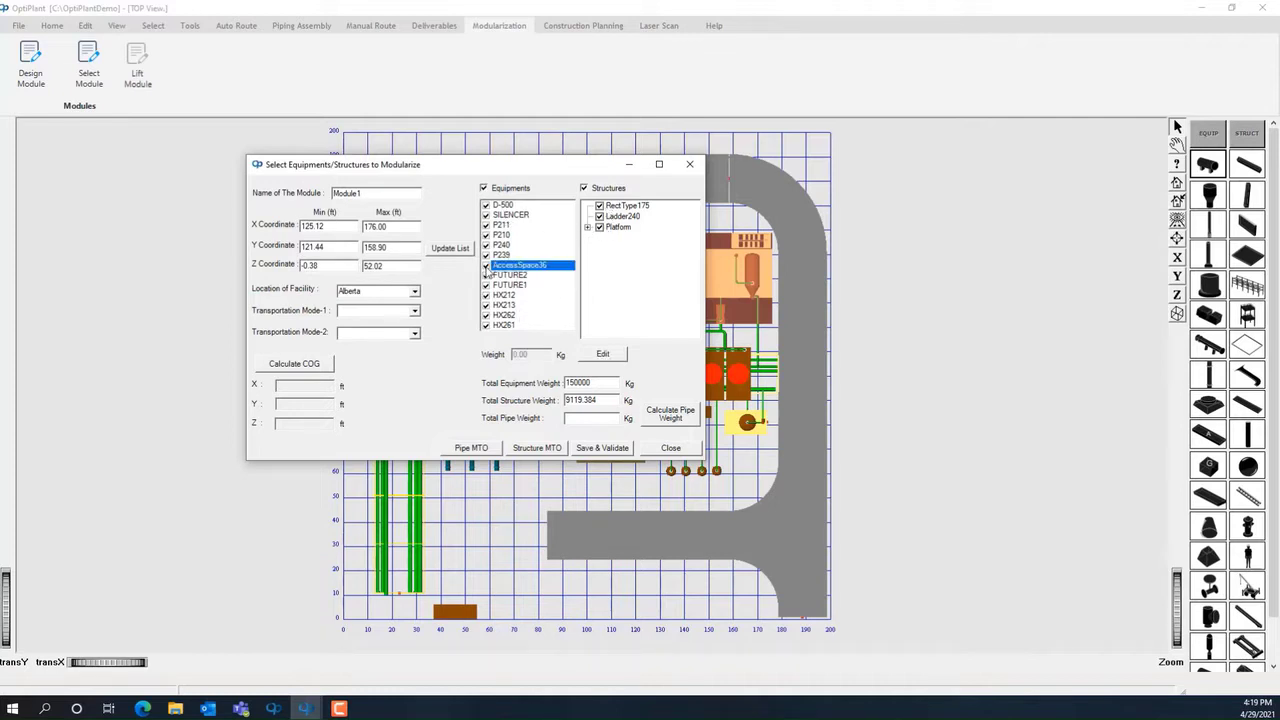
{"action": "left_click", "coordinate": [486, 266]}
{"action": "left_click", "coordinate": [487, 215]}
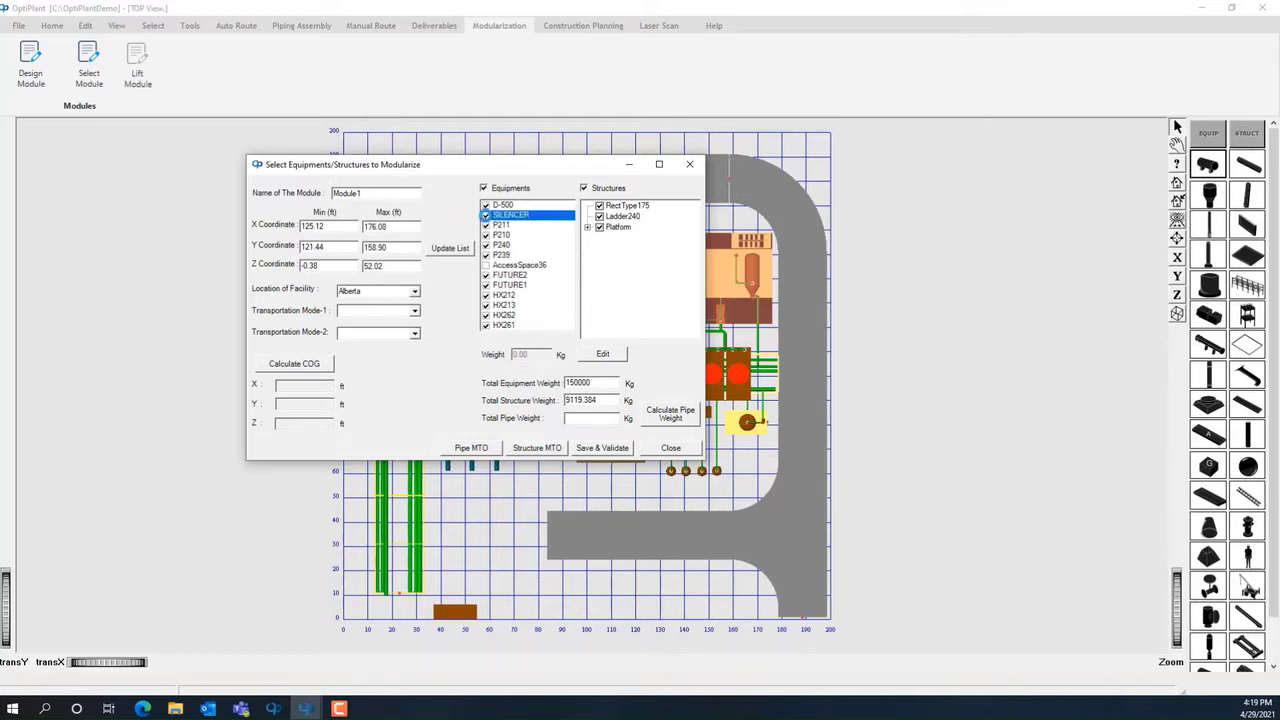
{"action": "left_click", "coordinate": [487, 215]}
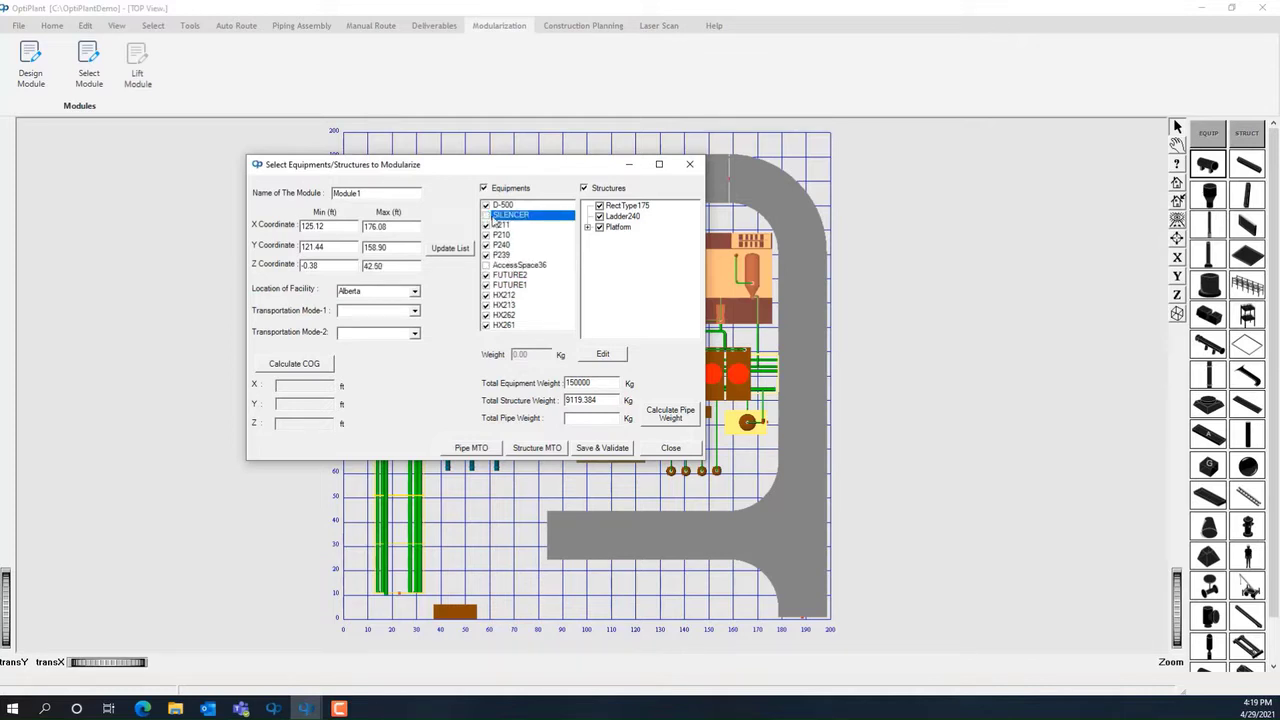
{"action": "left_click", "coordinate": [599, 206]}
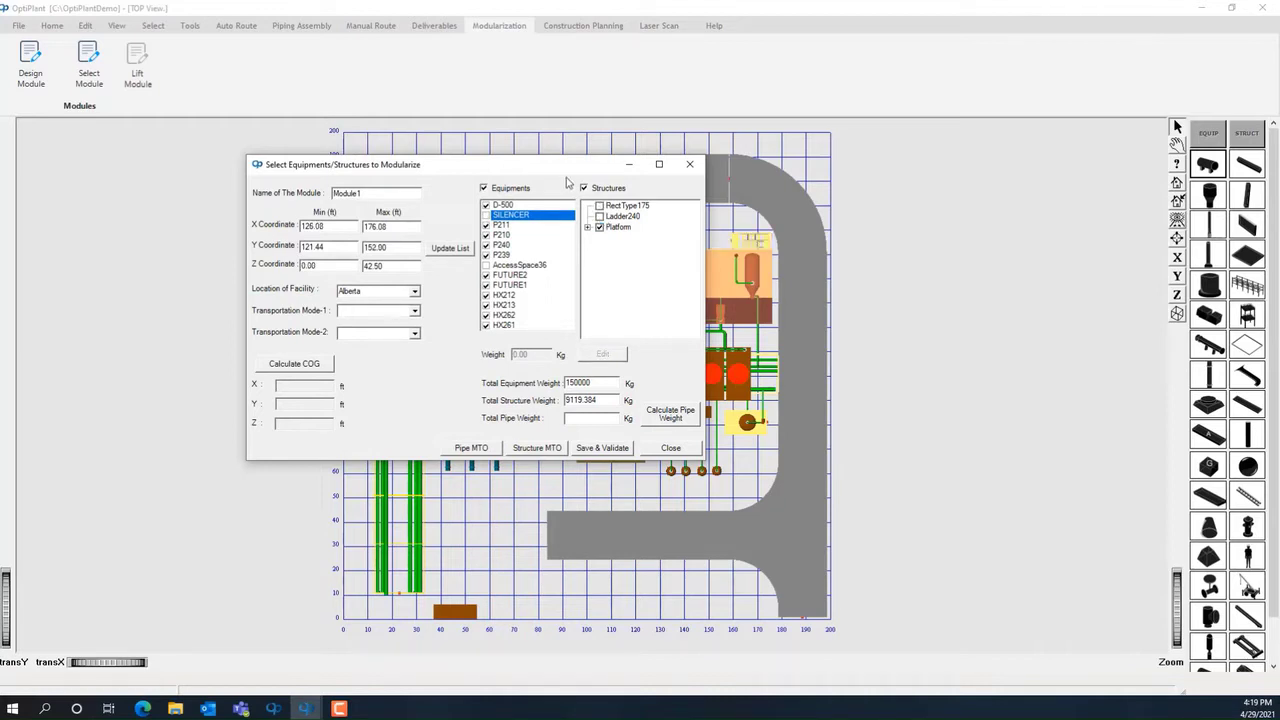
{"action": "left_click_drag", "start_coordinate": [566, 165], "coordinate": [450, 191]}
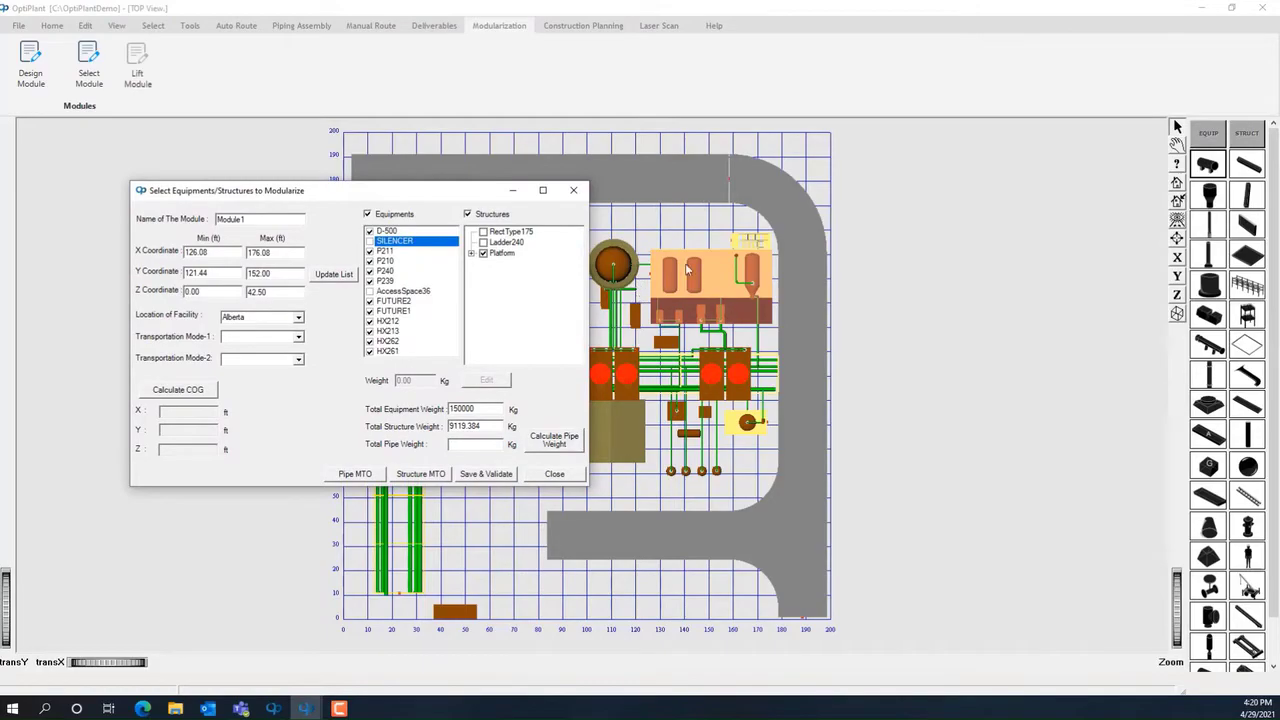
Examine the module's shaded volume around the platform structure in 3D, and return to the module definition
{"action": "left_click", "coordinate": [50, 26]}
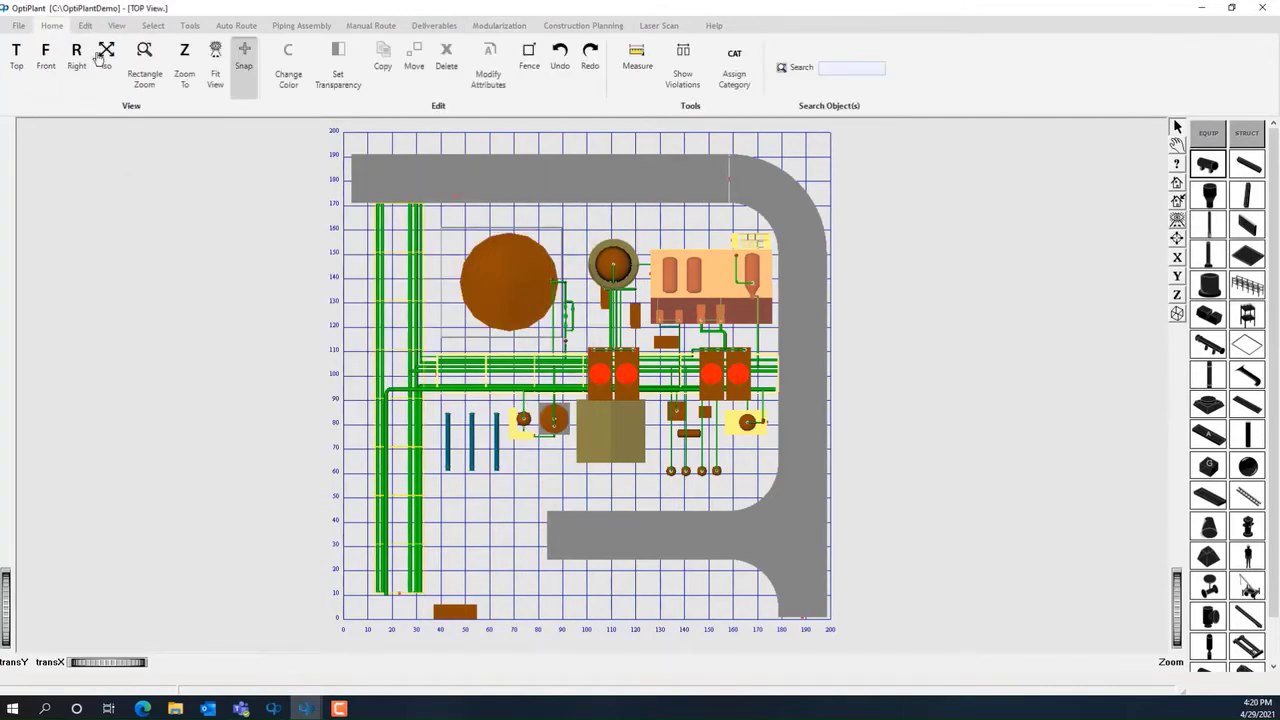
{"action": "left_click", "coordinate": [106, 55]}
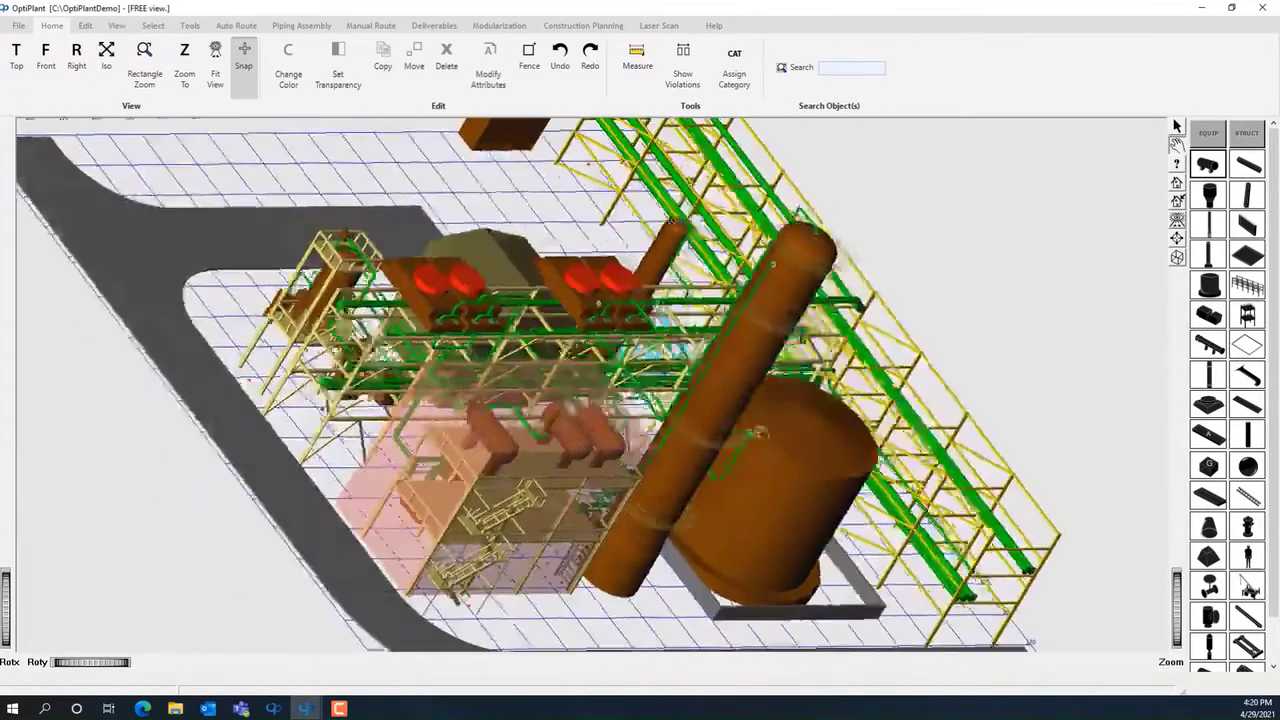
{"action": "left_click_drag", "start_coordinate": [762, 433], "coordinate": [912, 134]}
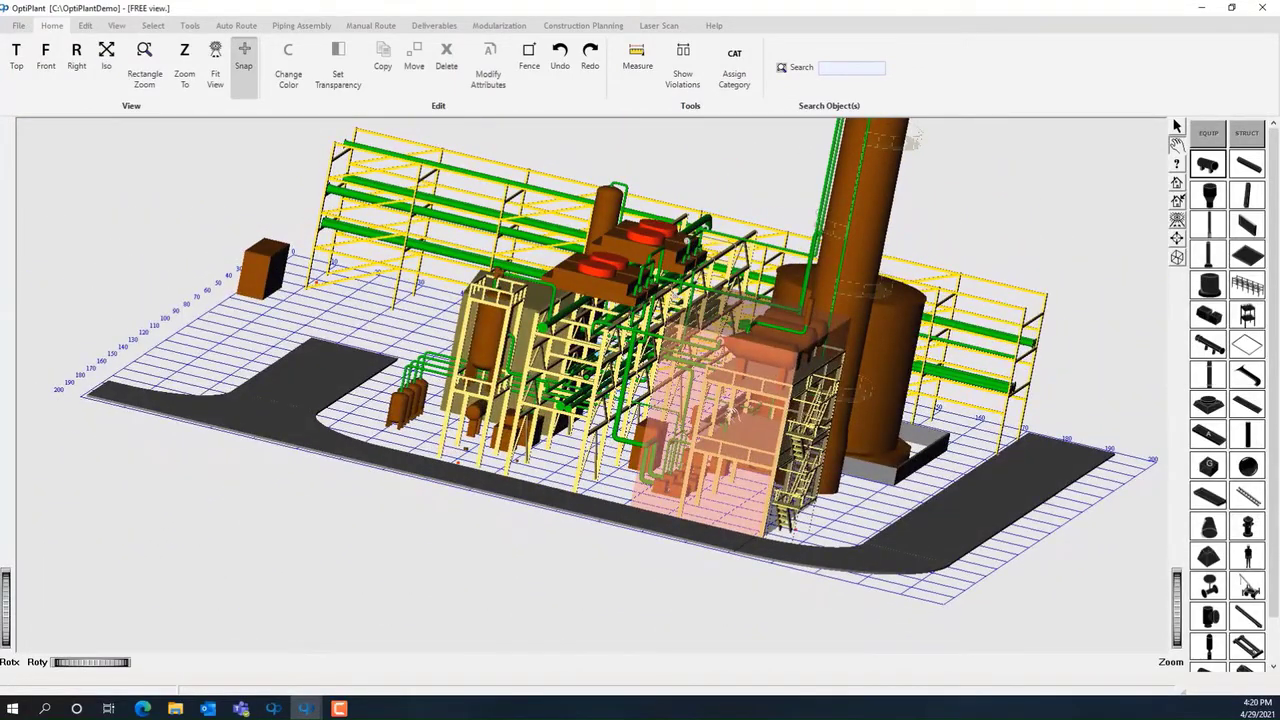
{"action": "key", "text": "Escape"}
{"action": "left_click", "coordinate": [318, 709]}
{"action": "left_click", "coordinate": [365, 642]}
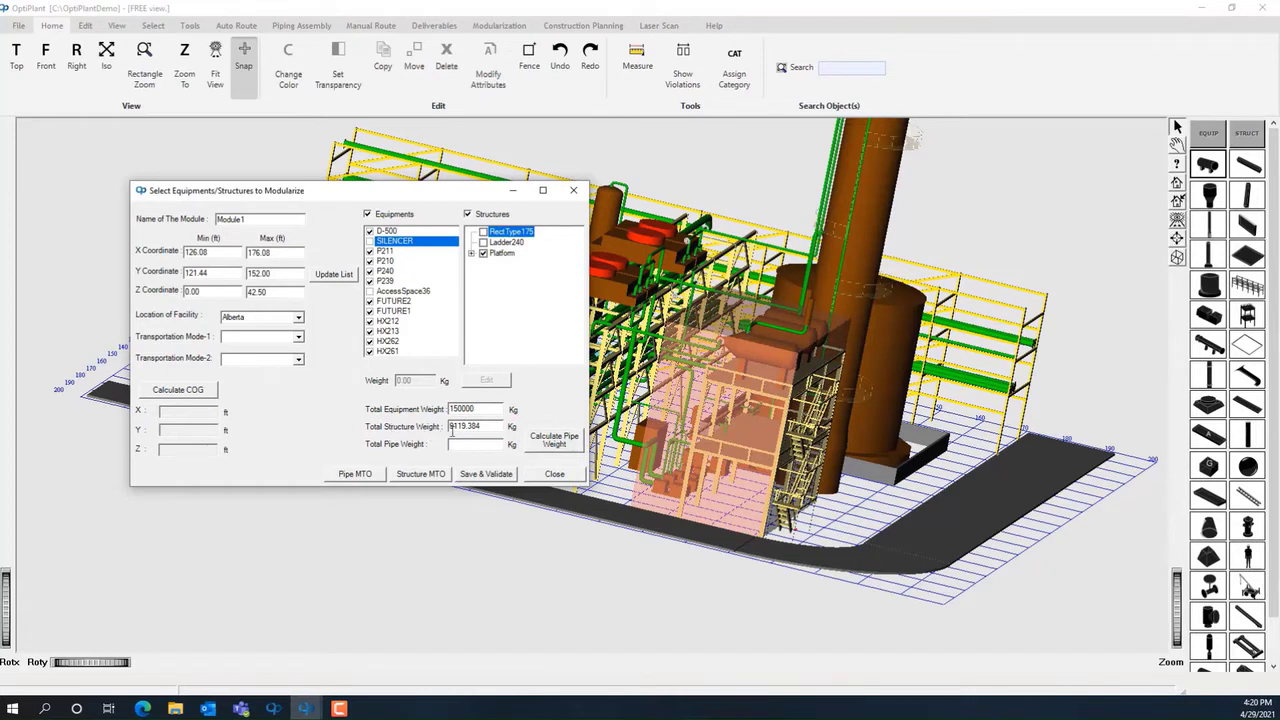
Calculate Module1's total pipe weight, and set its facility location to China with Ship and Barge as transportation modes 1 and 2
{"action": "left_click", "coordinate": [549, 450]}
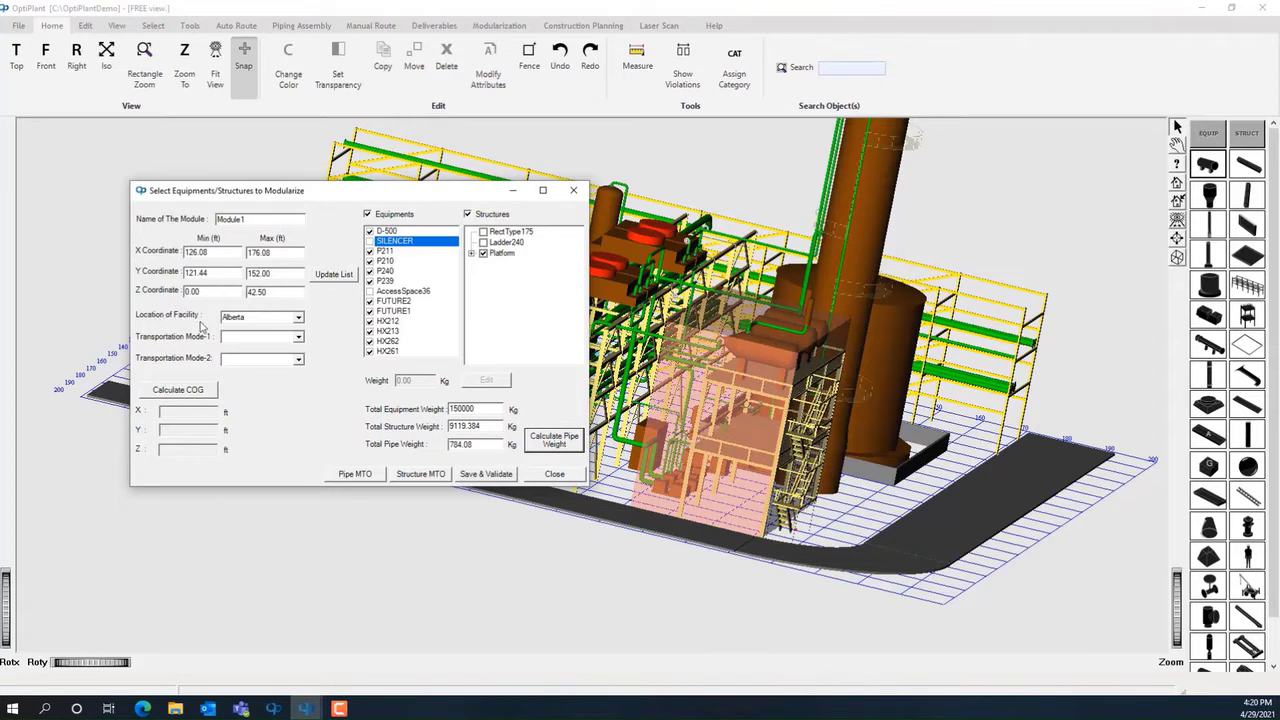
{"action": "left_click", "coordinate": [297, 318]}
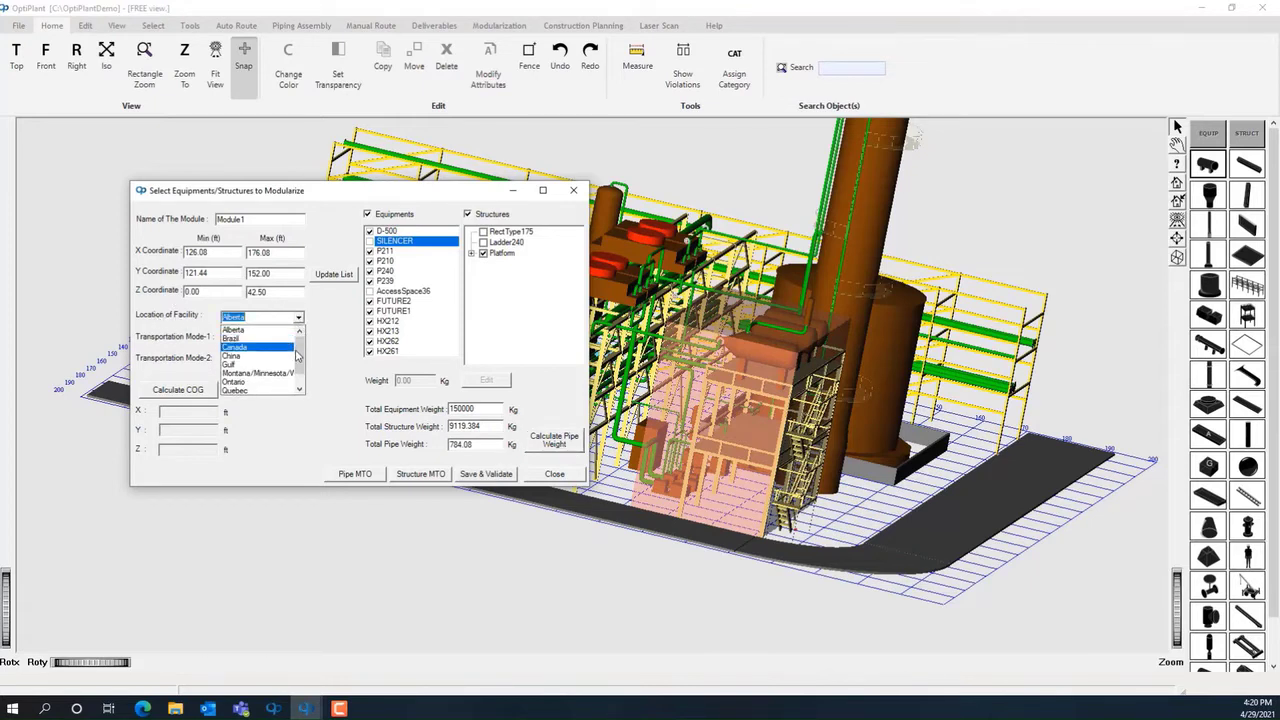
{"action": "left_click", "coordinate": [286, 358]}
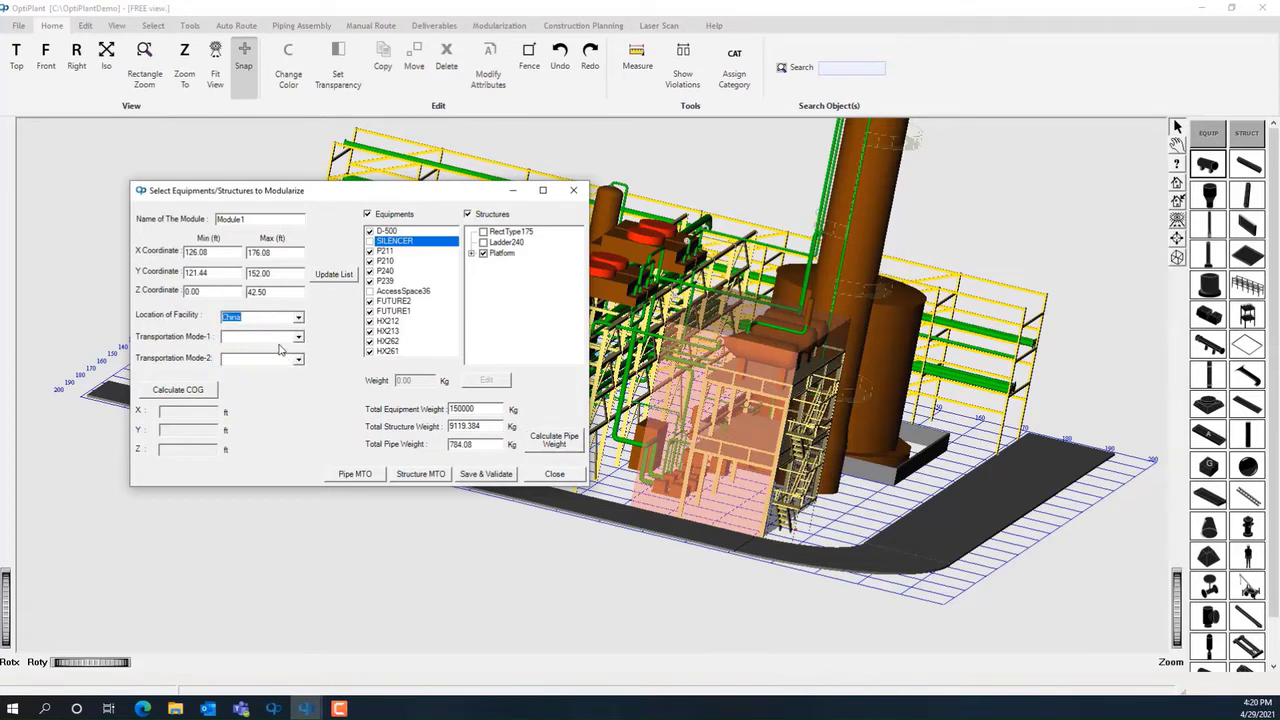
{"action": "left_click", "coordinate": [298, 340]}
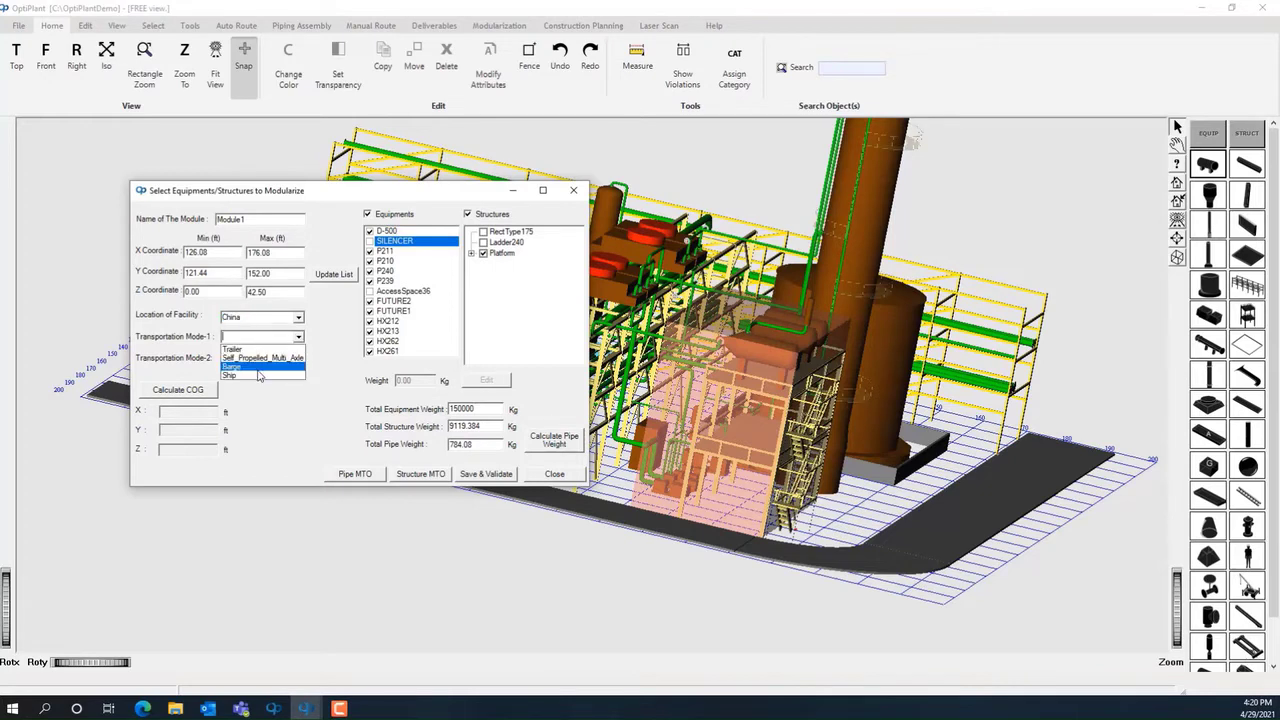
{"action": "left_click", "coordinate": [257, 376]}
{"action": "left_click", "coordinate": [298, 360]}
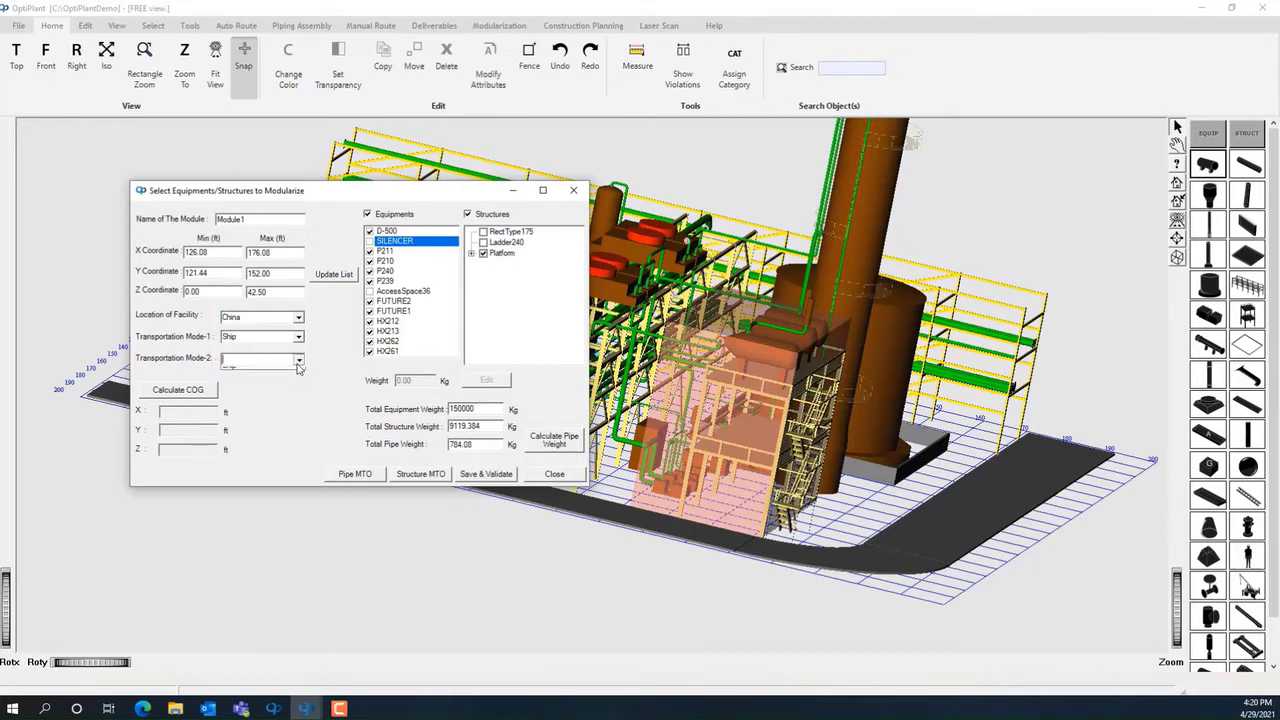
{"action": "left_click", "coordinate": [282, 391]}
Calculate the module's center of gravity, then save and validate Module1 and close its modularization report and definition
{"action": "left_click", "coordinate": [187, 392]}
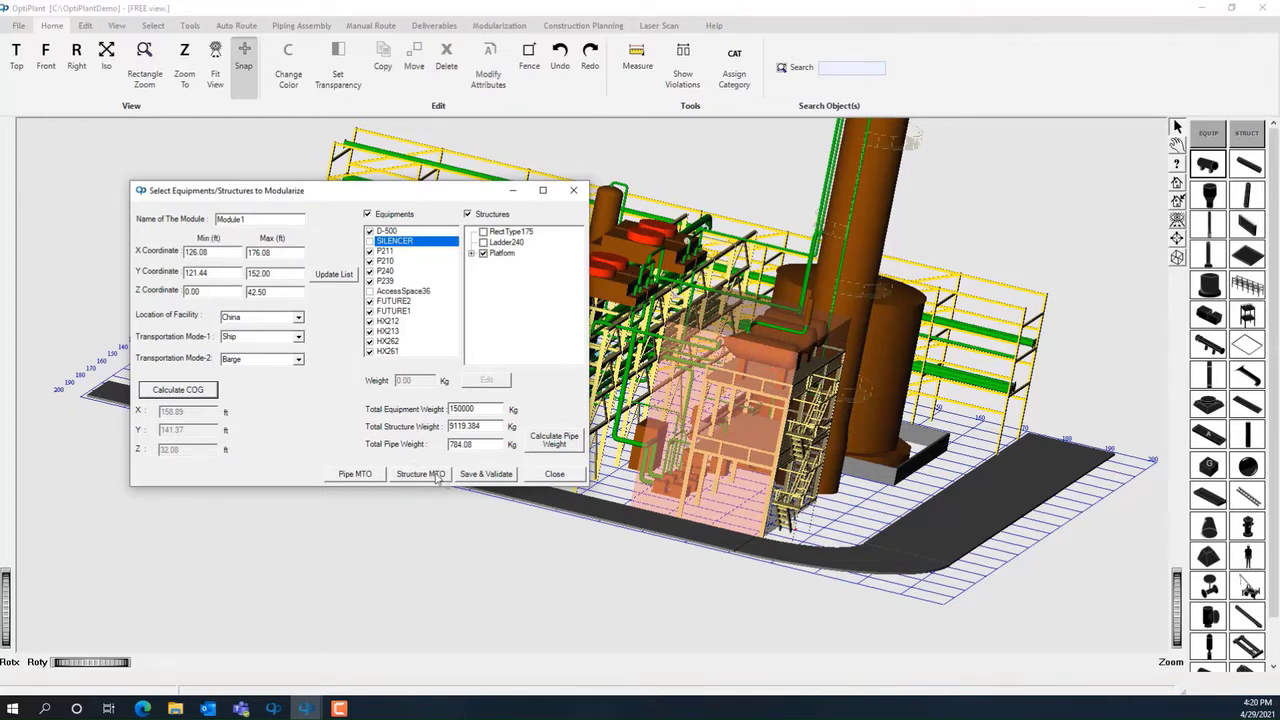
{"action": "left_click", "coordinate": [484, 474]}
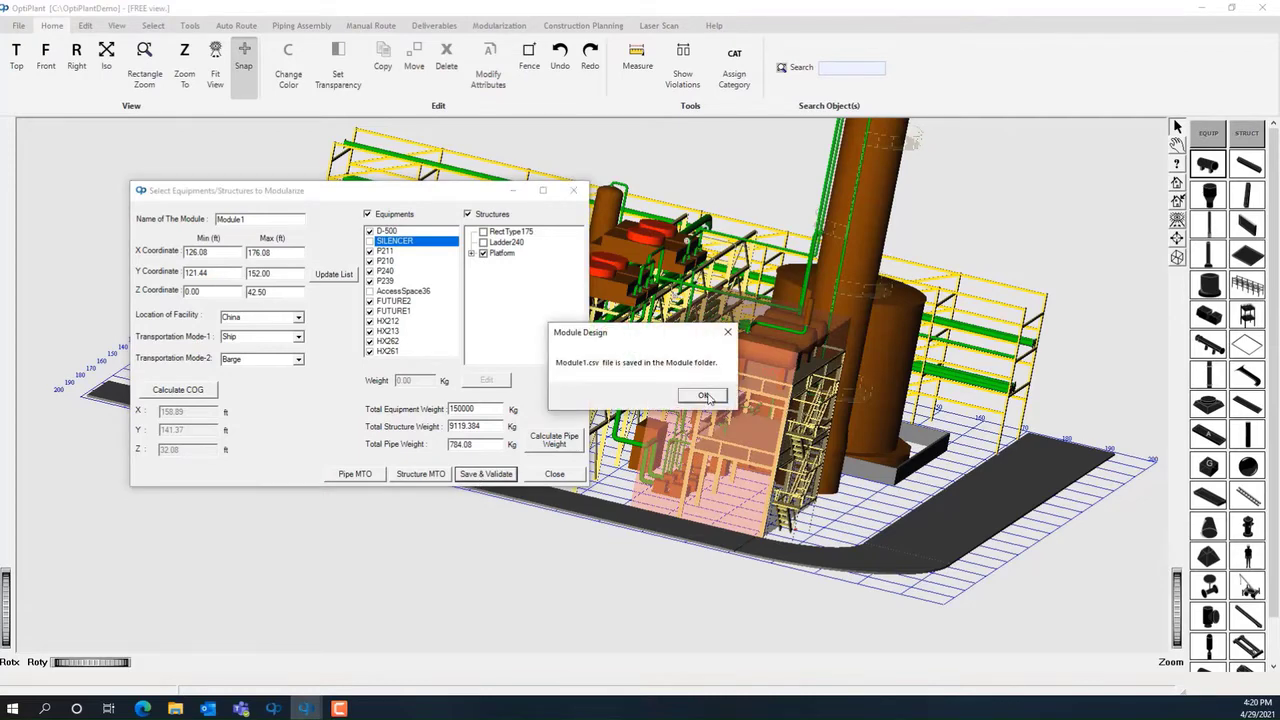
{"action": "left_click", "coordinate": [704, 396]}
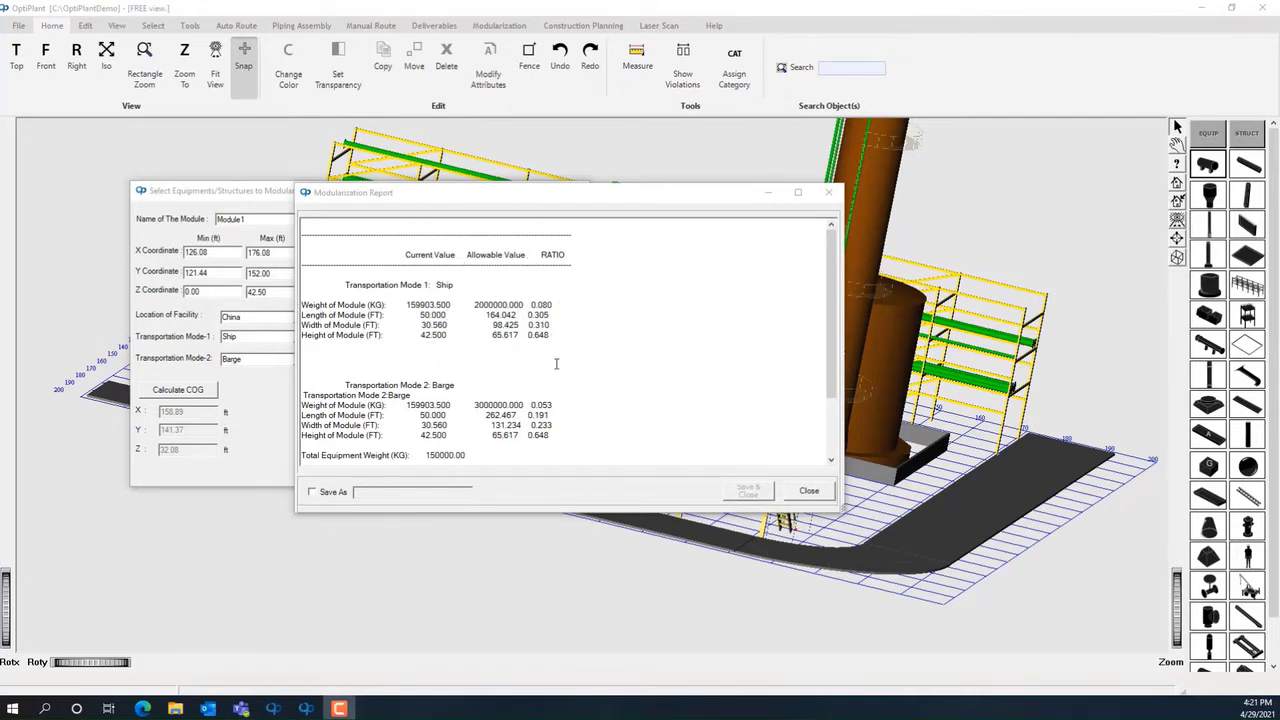
{"action": "left_click", "coordinate": [810, 491]}
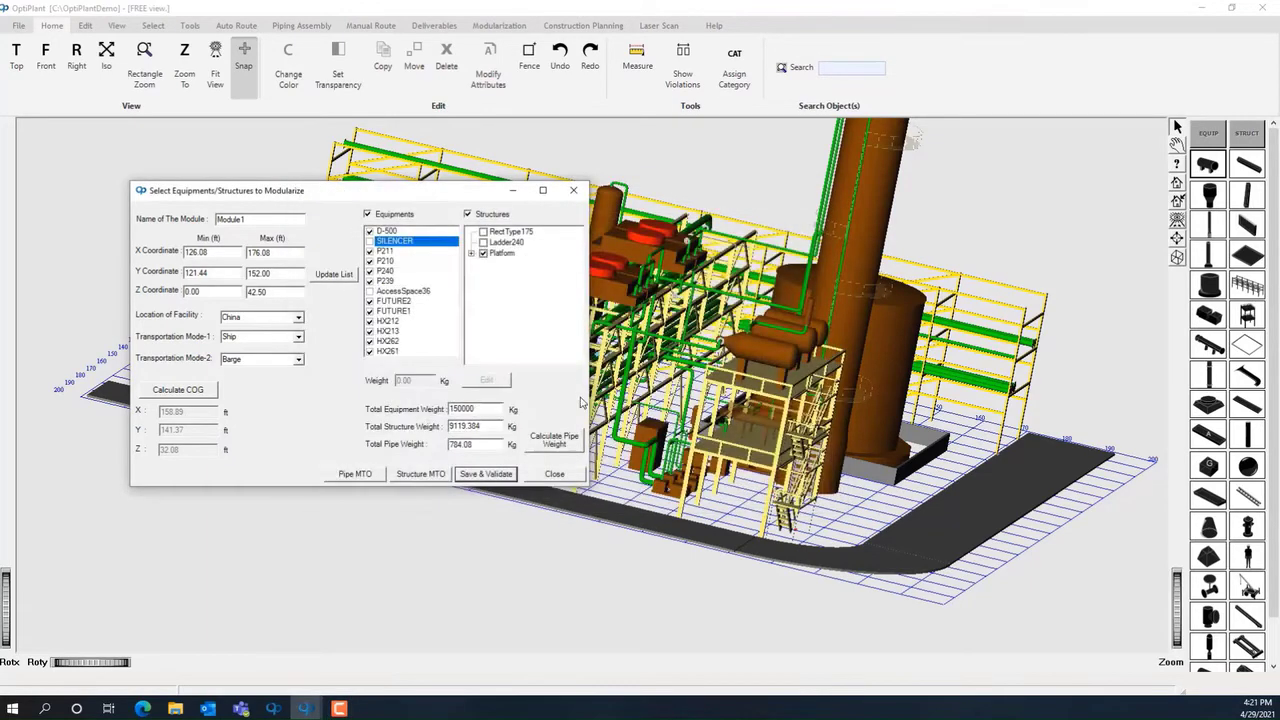
{"action": "left_click", "coordinate": [554, 474]}
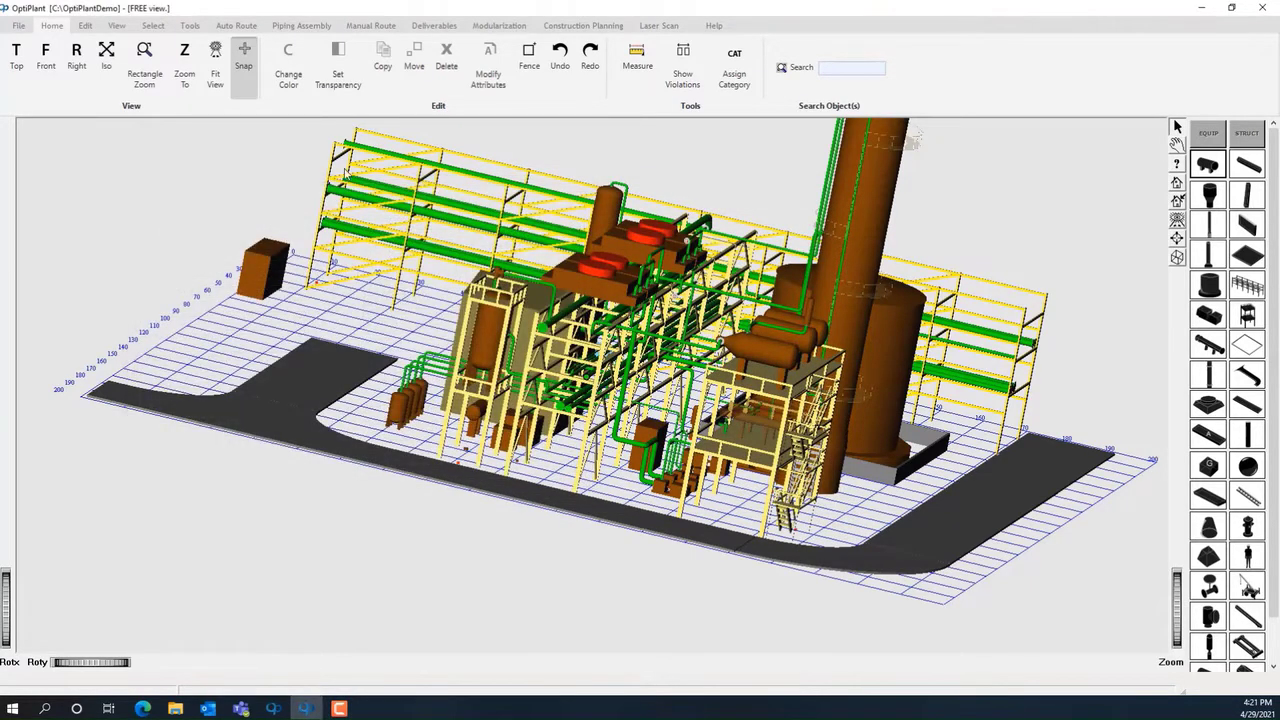
View the saved Module1 highlighted in the plant model, then dismiss the module list and switch to the top view
{"action": "left_click", "coordinate": [496, 27]}
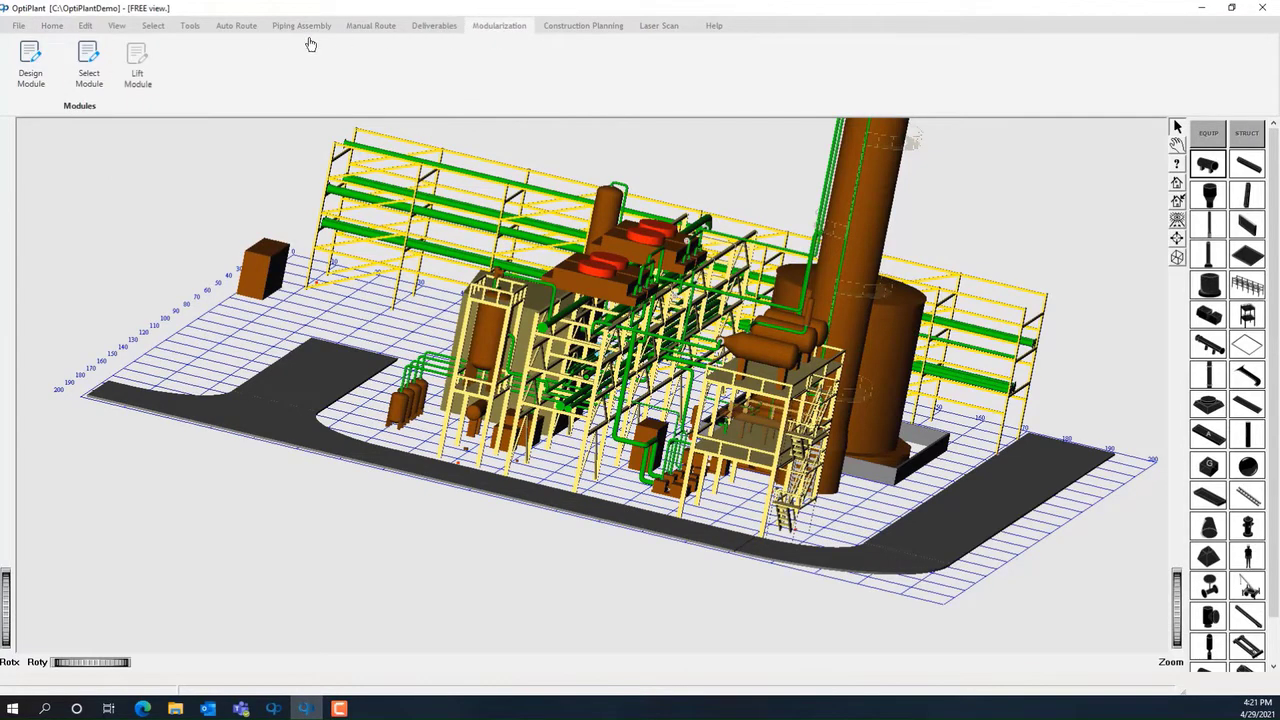
{"action": "left_click", "coordinate": [100, 78]}
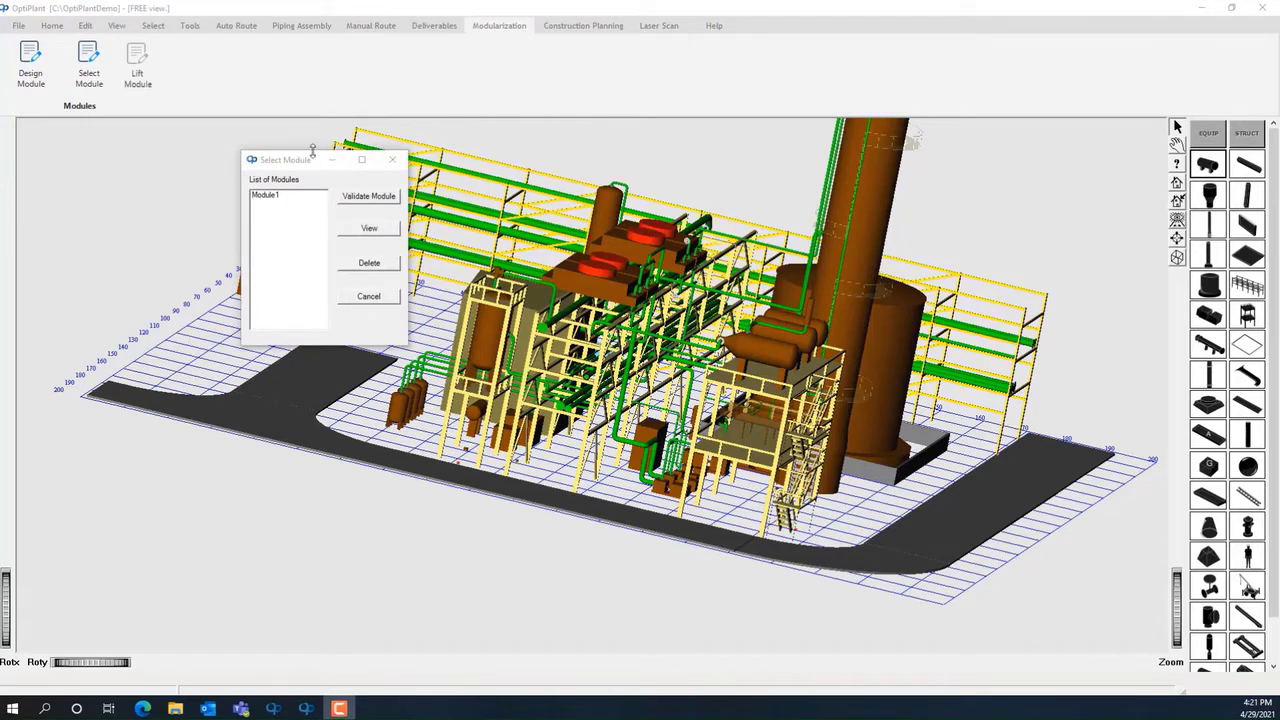
{"action": "left_click", "coordinate": [265, 196]}
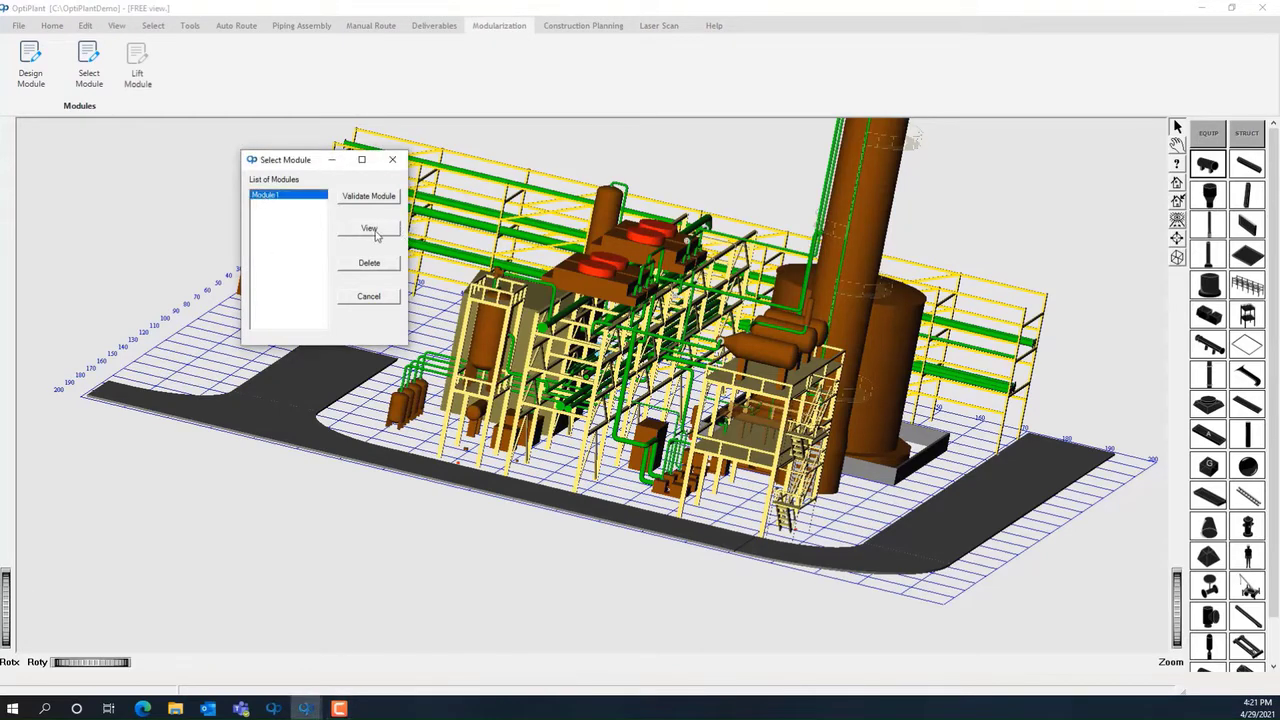
{"action": "left_click", "coordinate": [369, 229]}
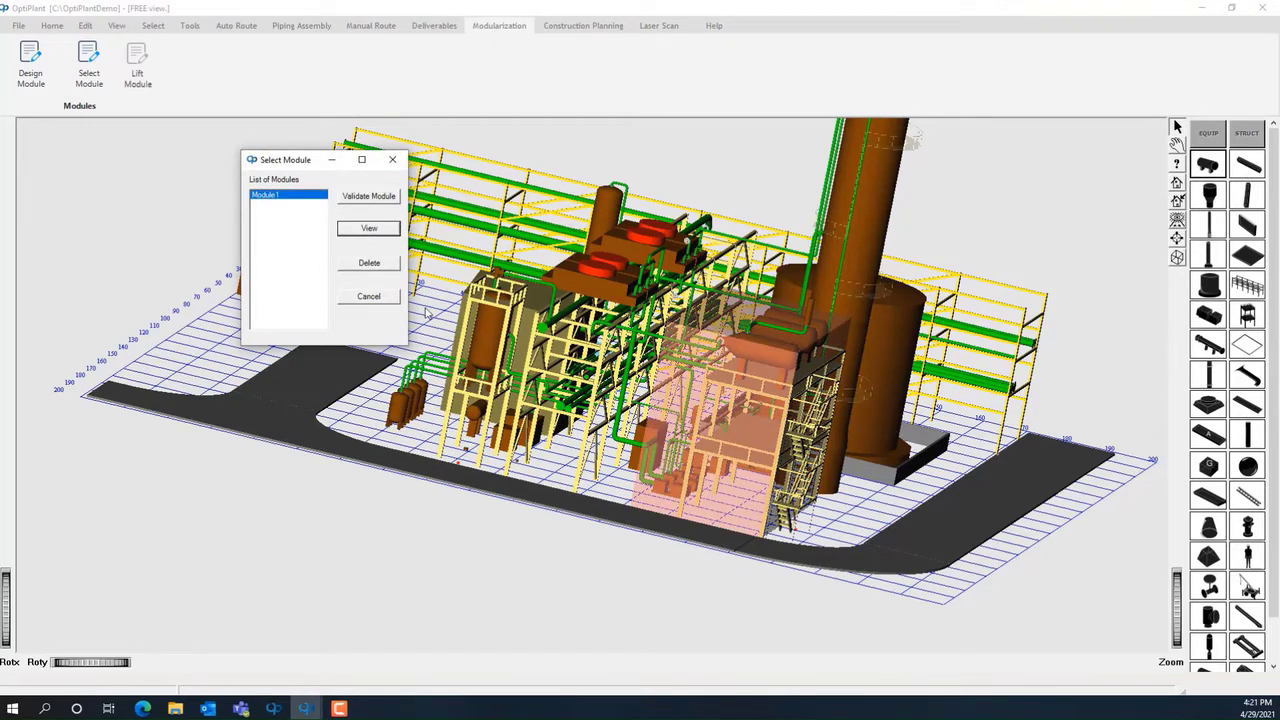
{"action": "left_click", "coordinate": [369, 297]}
{"action": "left_click", "coordinate": [52, 25]}
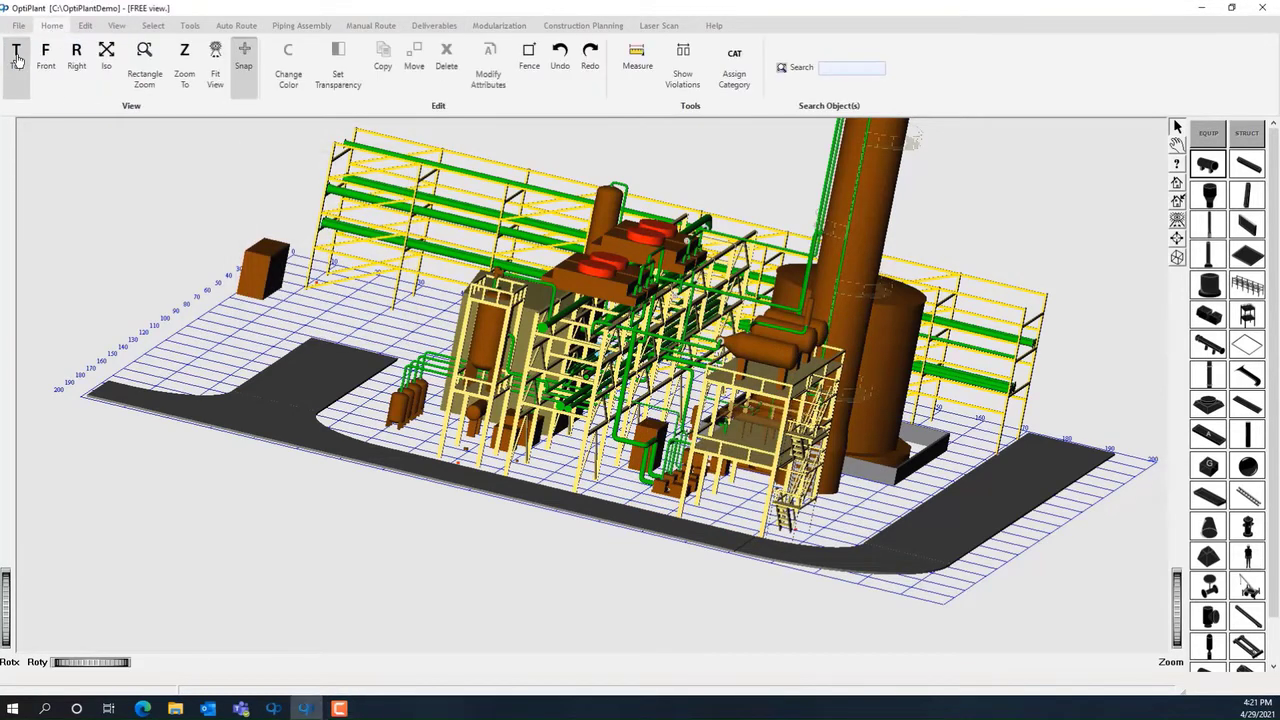
{"action": "left_click", "coordinate": [17, 58]}
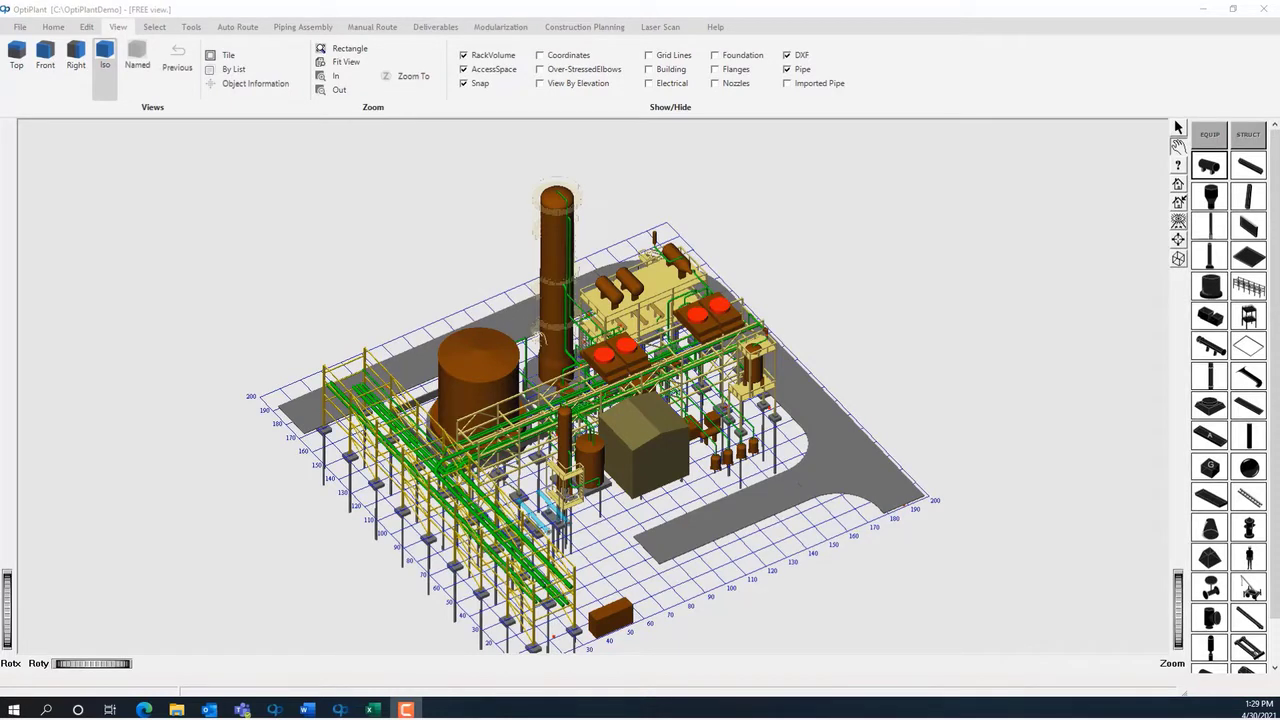
Export the plant layout to a single-sheet Excel file named Layout1 in the Deliverables folder, and close the resulting workbook
{"action": "left_click", "coordinate": [20, 28]}
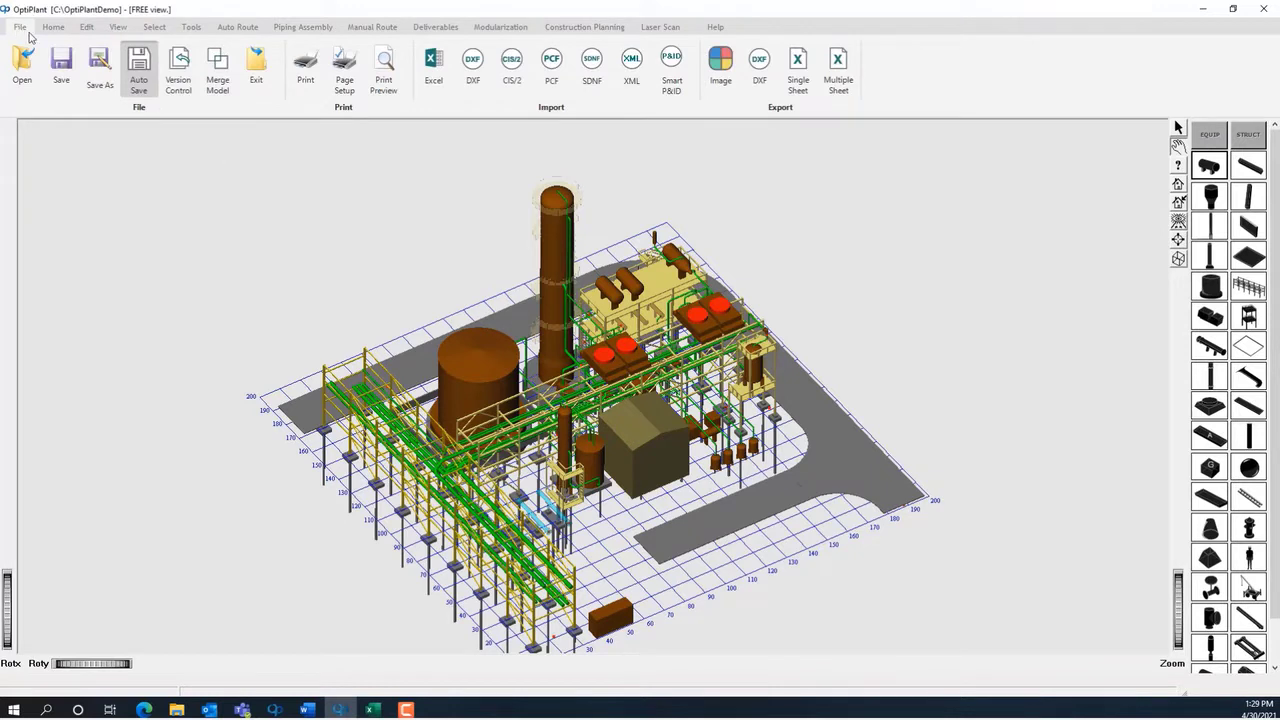
{"action": "left_click", "coordinate": [800, 72]}
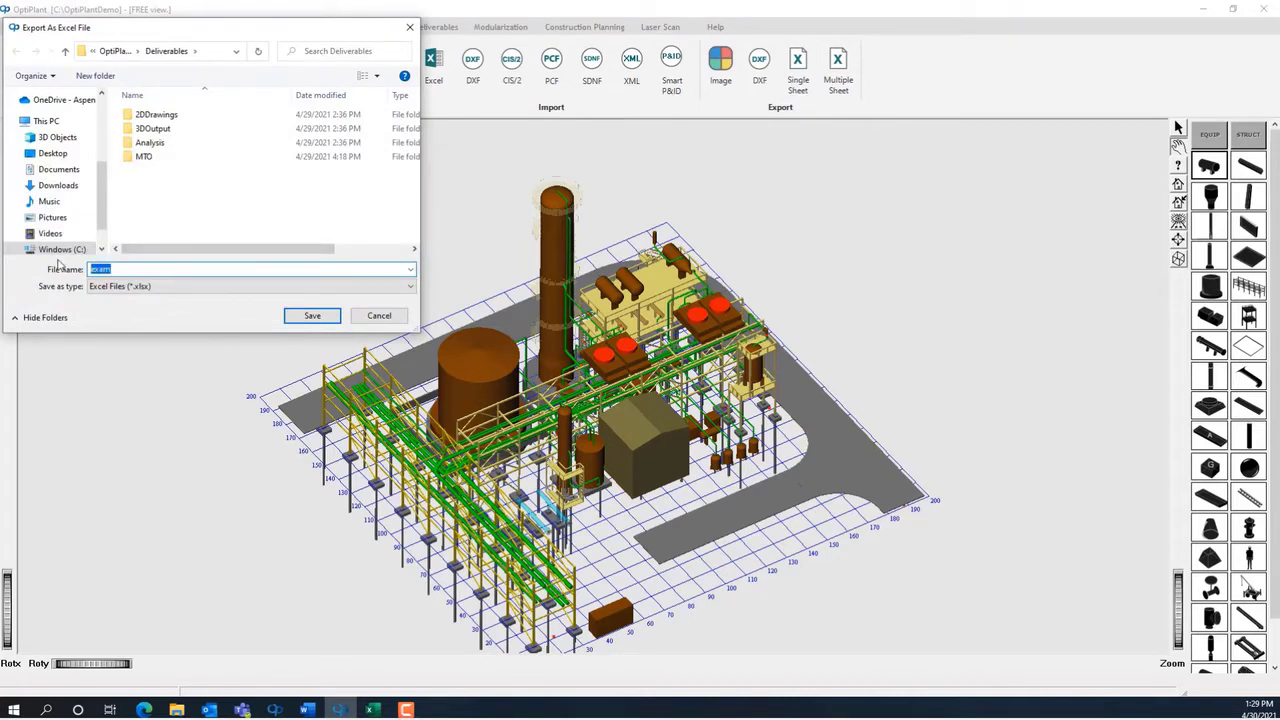
{"action": "type", "text": "Layout1"}
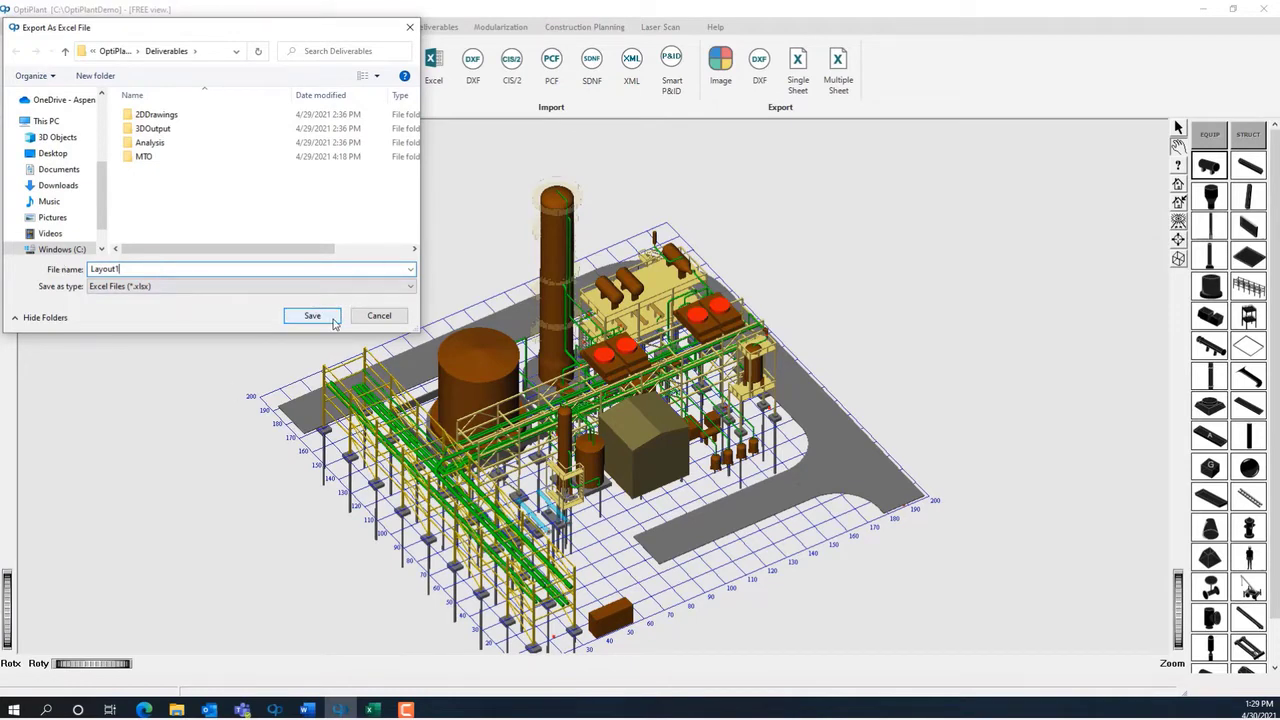
{"action": "left_click", "coordinate": [334, 321]}
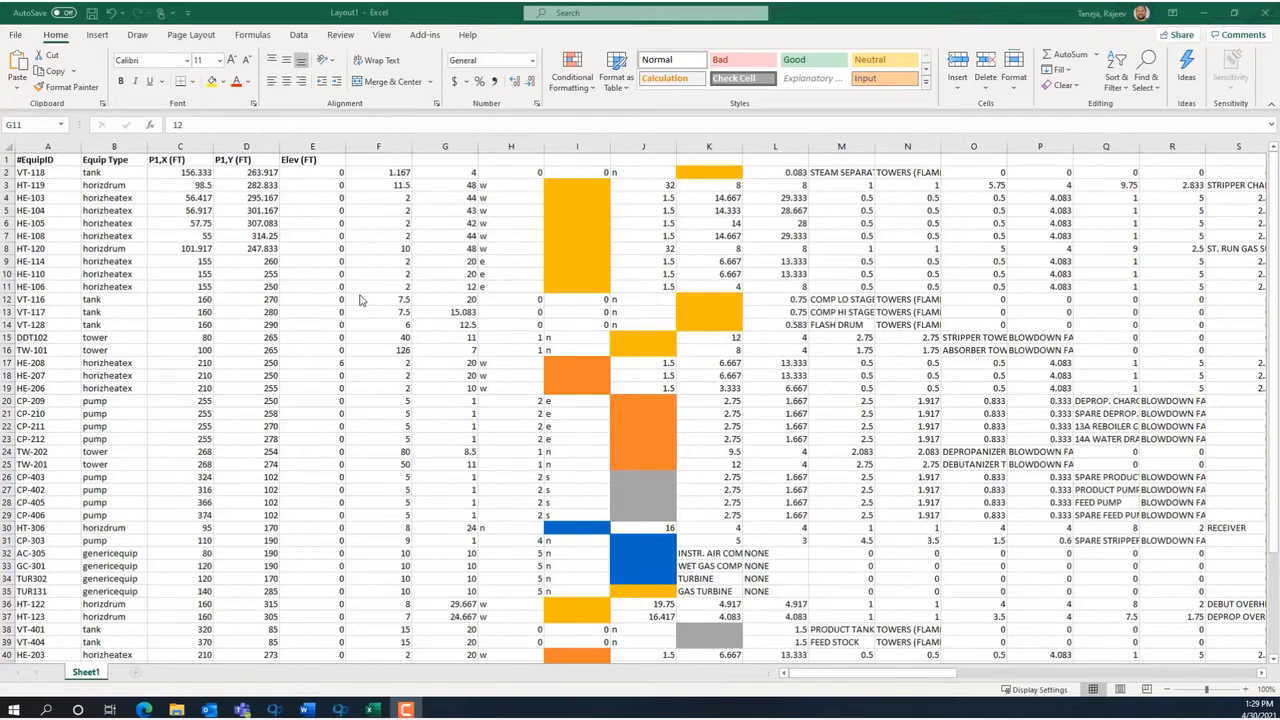
{"action": "left_click", "coordinate": [1265, 12]}
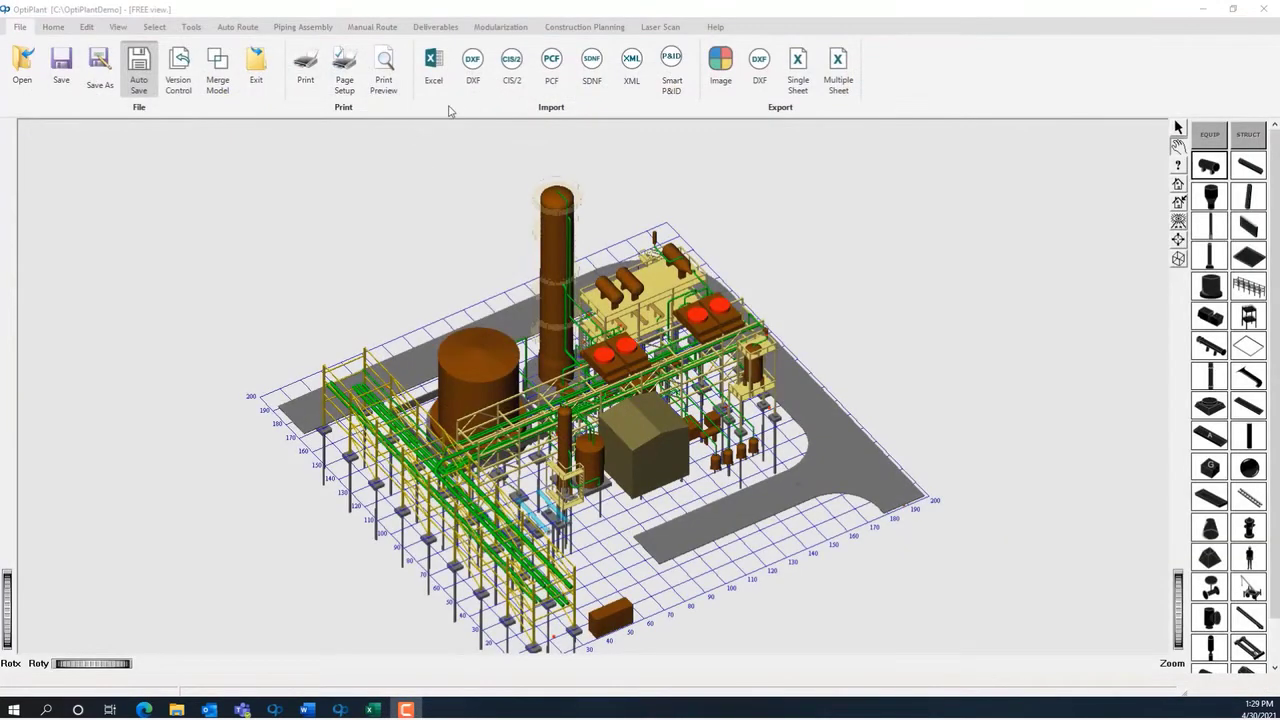
In the Aspen CCE equipment and structure export, set the Gas Plant Revised Import Export Spreadsheet V2 - EquipmentImported workbook as the ACCE Excel API file
{"action": "left_click", "coordinate": [437, 27]}
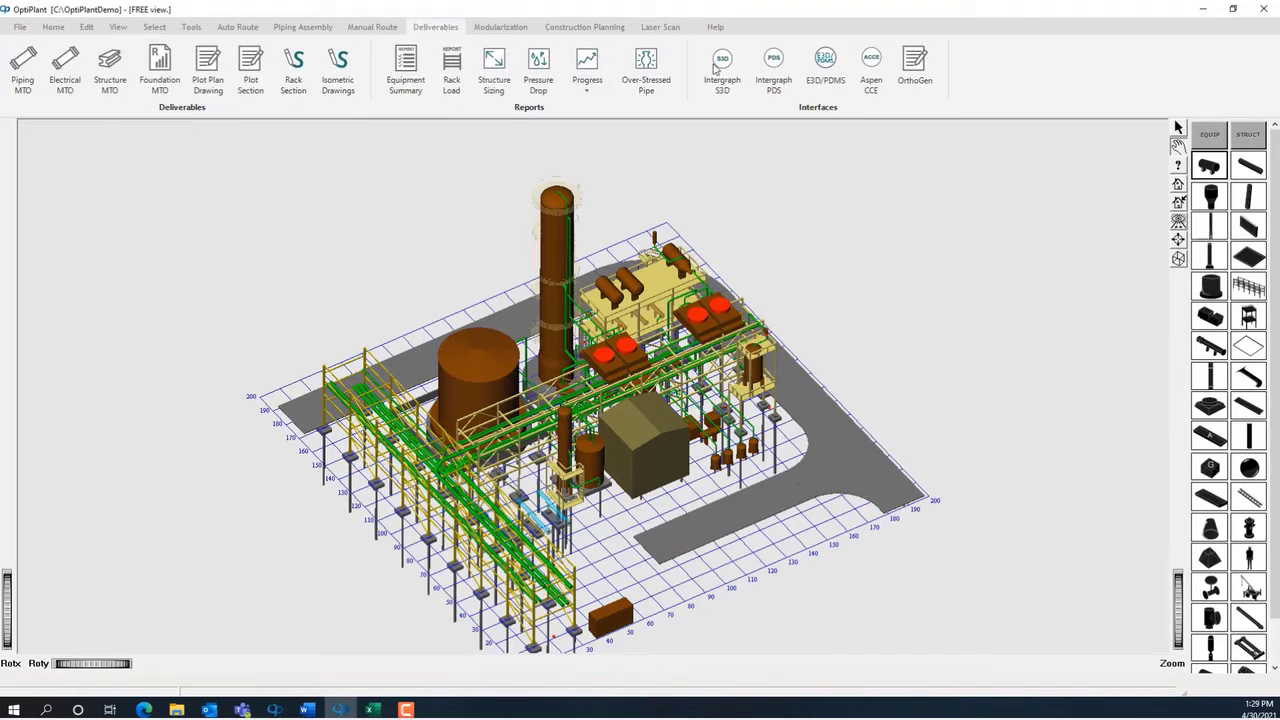
{"action": "left_click", "coordinate": [871, 68]}
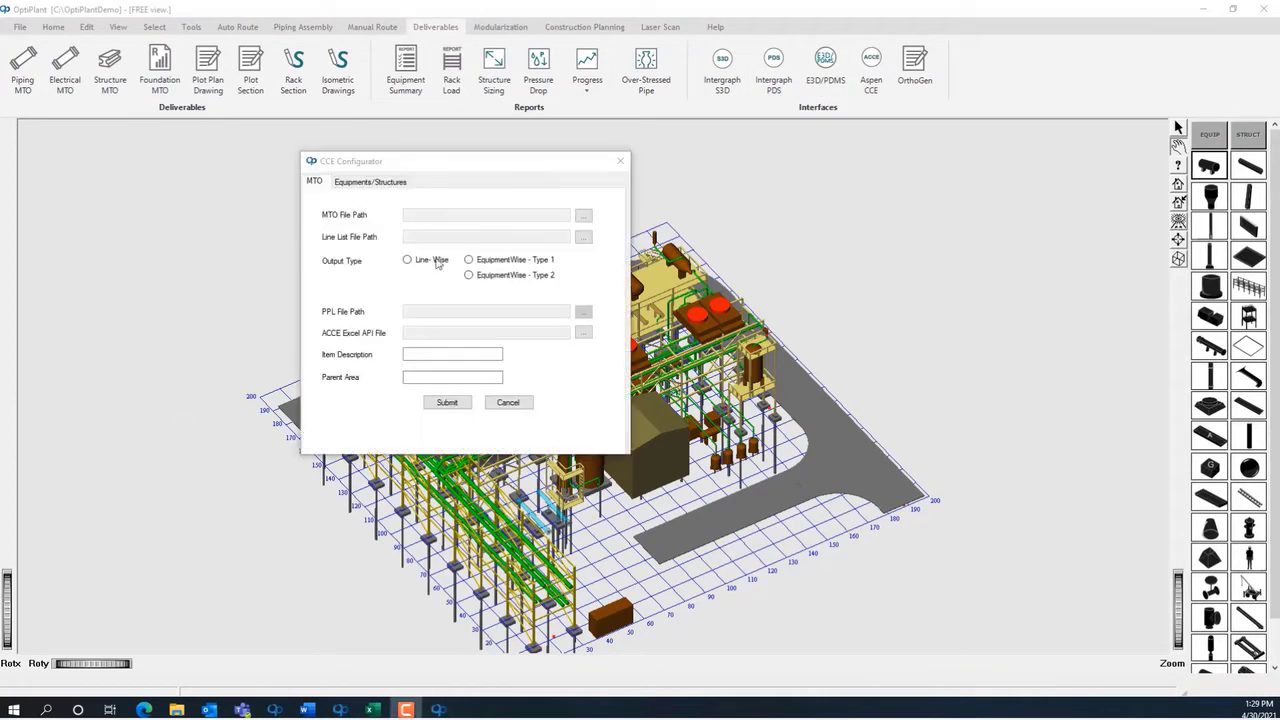
{"action": "left_click", "coordinate": [368, 184]}
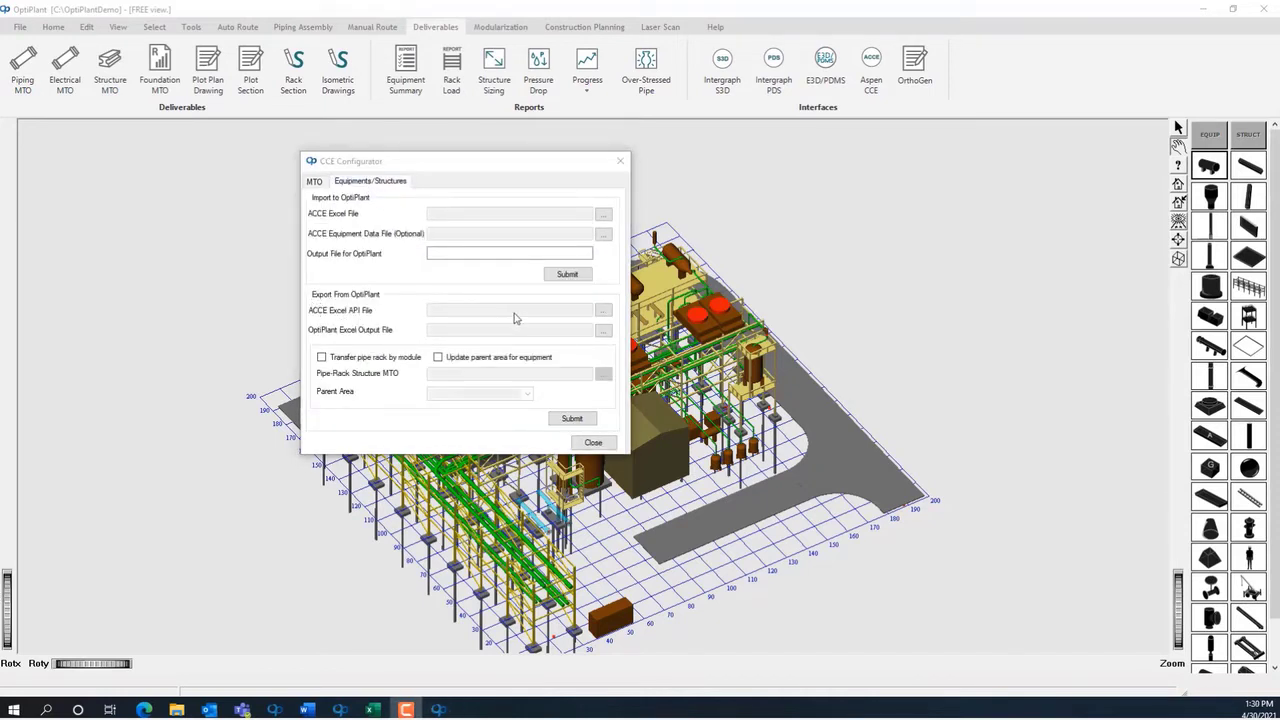
{"action": "left_click", "coordinate": [603, 312]}
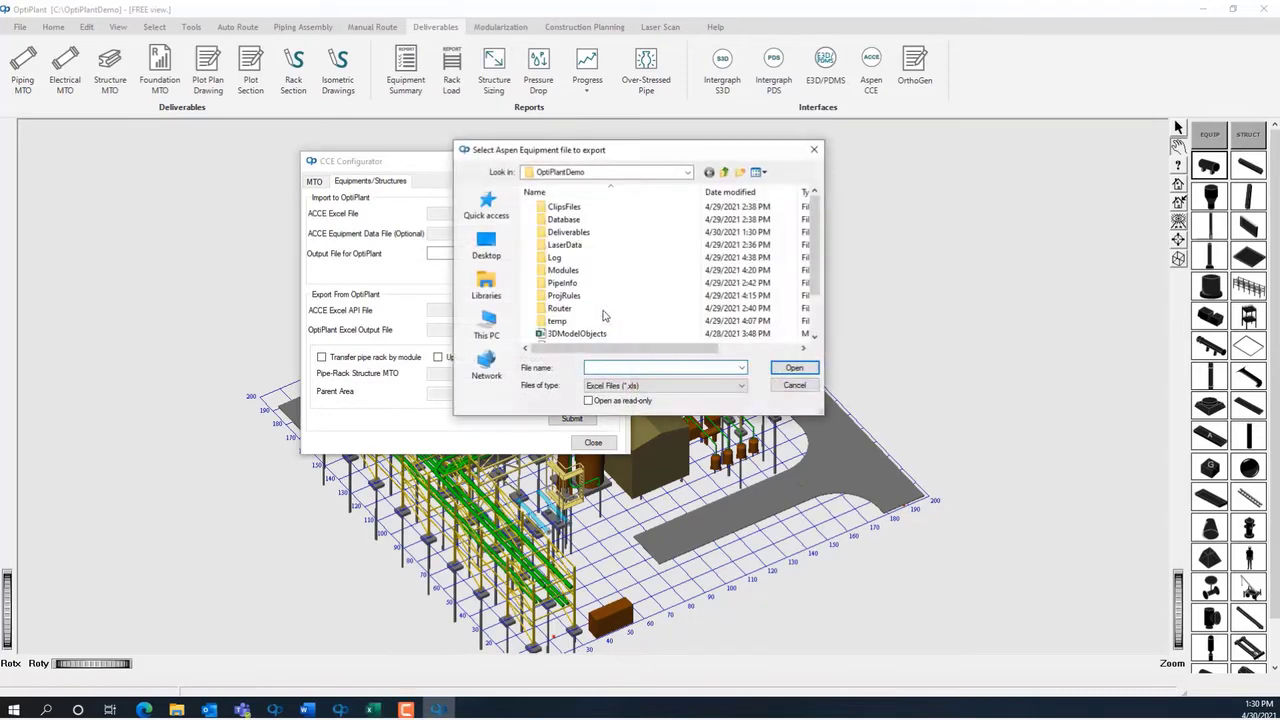
{"action": "scroll", "coordinate": [598, 298], "scroll_direction": "down", "scroll_amount": 2}
{"action": "left_click", "coordinate": [612, 322]}
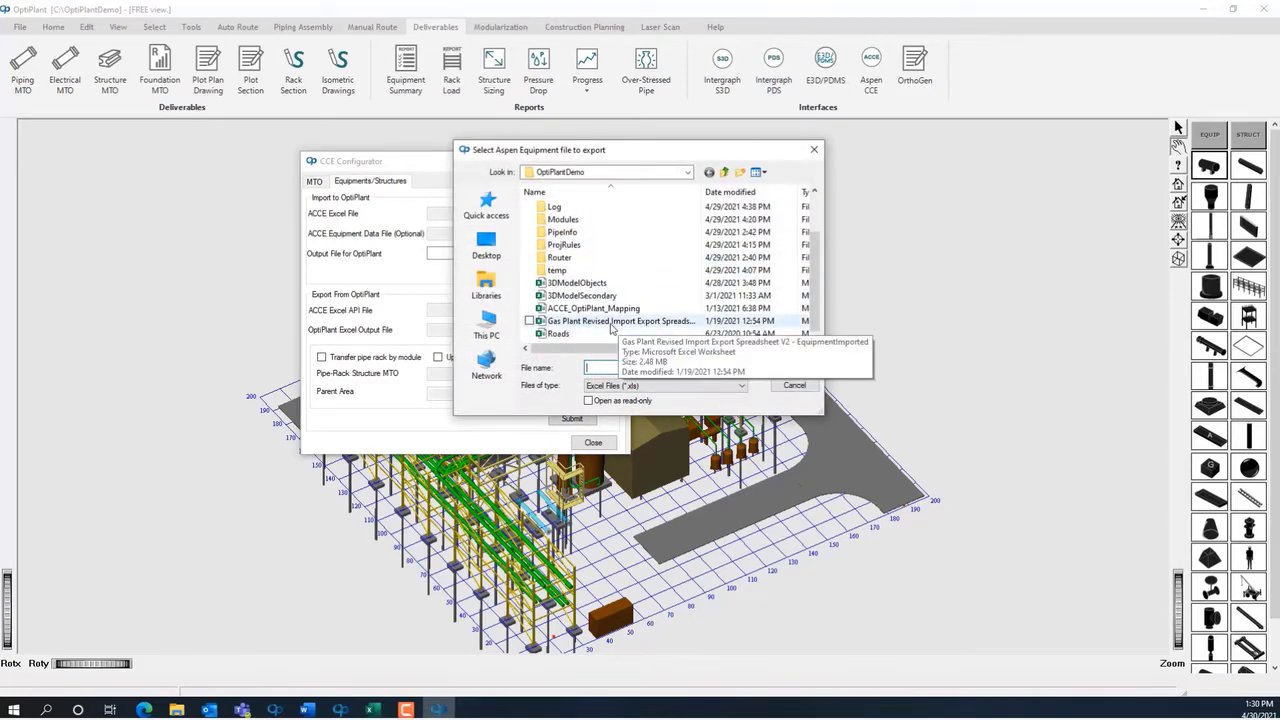
{"action": "left_click", "coordinate": [794, 368]}
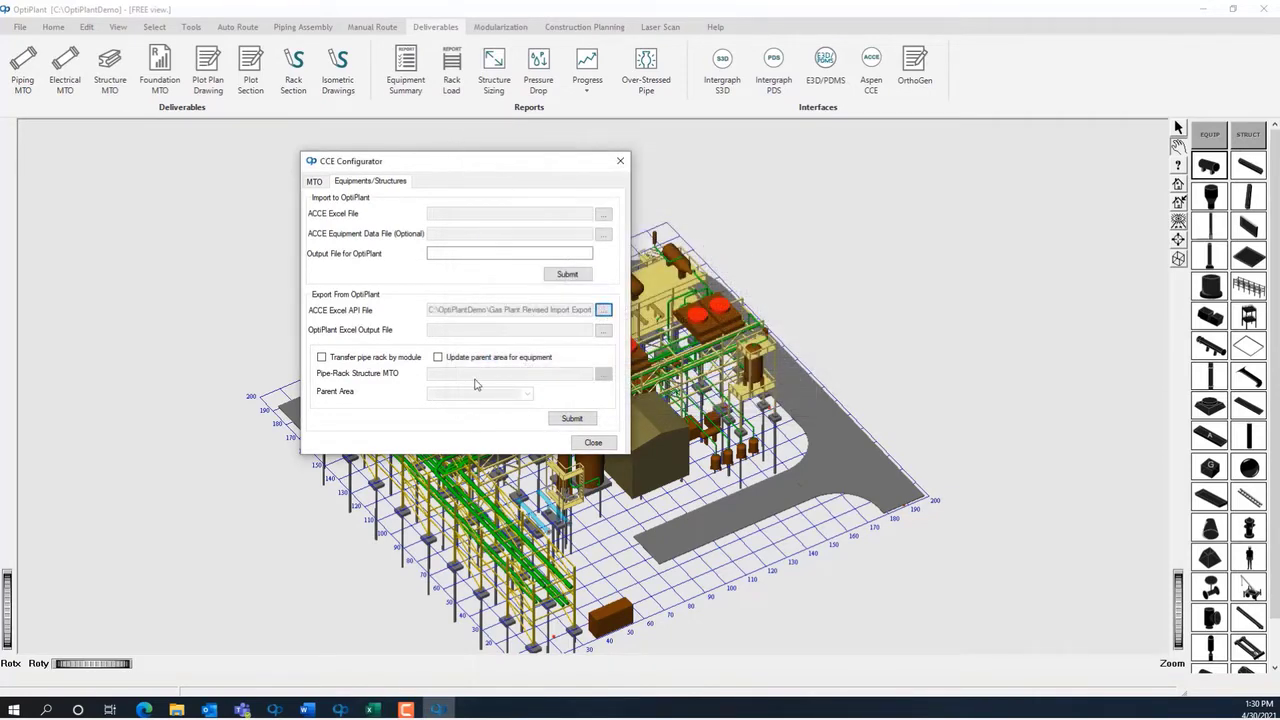
Choose Layout1 as the OptiPlant Excel output file and submit the export to the Aspen spreadsheet
{"action": "left_click", "coordinate": [604, 331]}
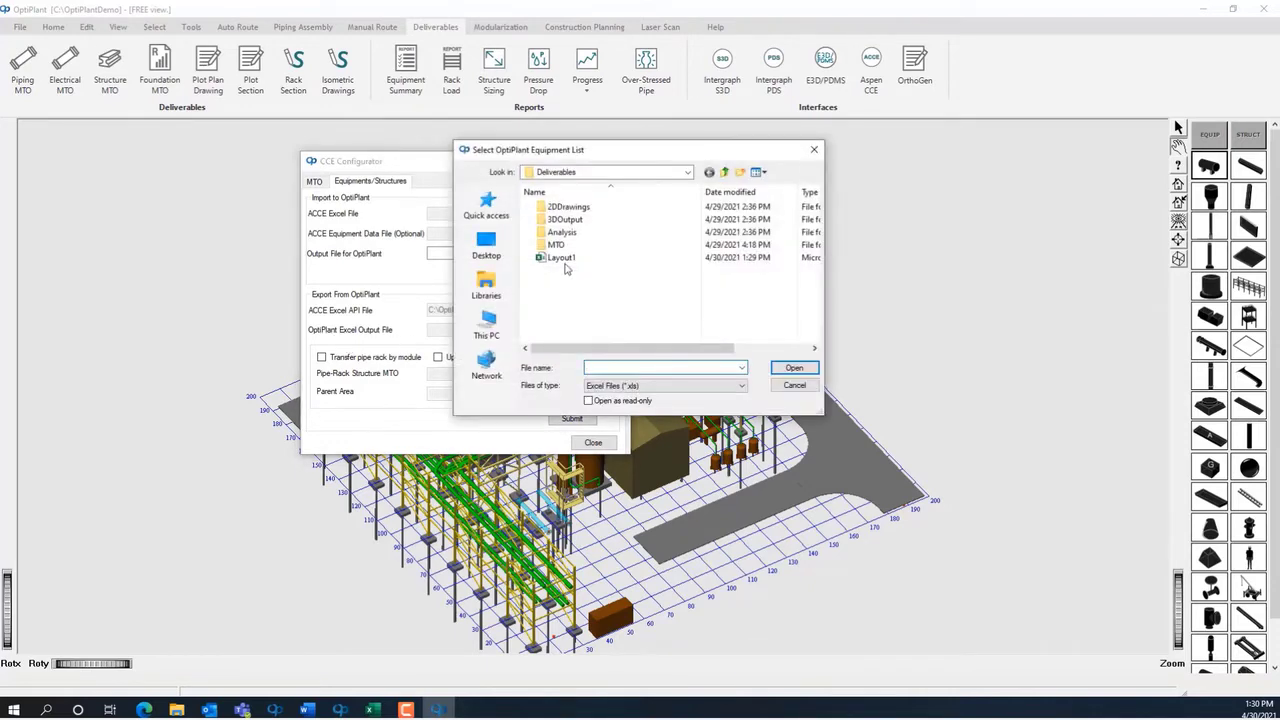
{"action": "left_click", "coordinate": [563, 259]}
{"action": "left_click", "coordinate": [794, 368]}
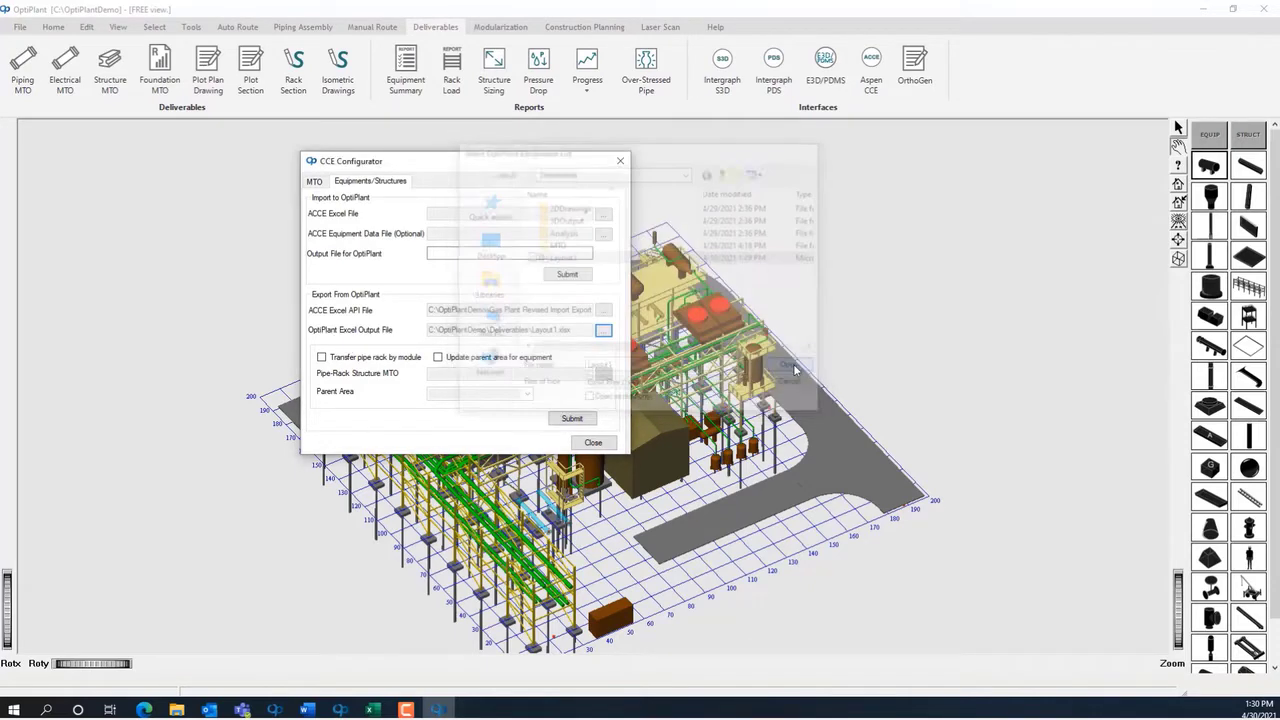
{"action": "left_click", "coordinate": [572, 419]}
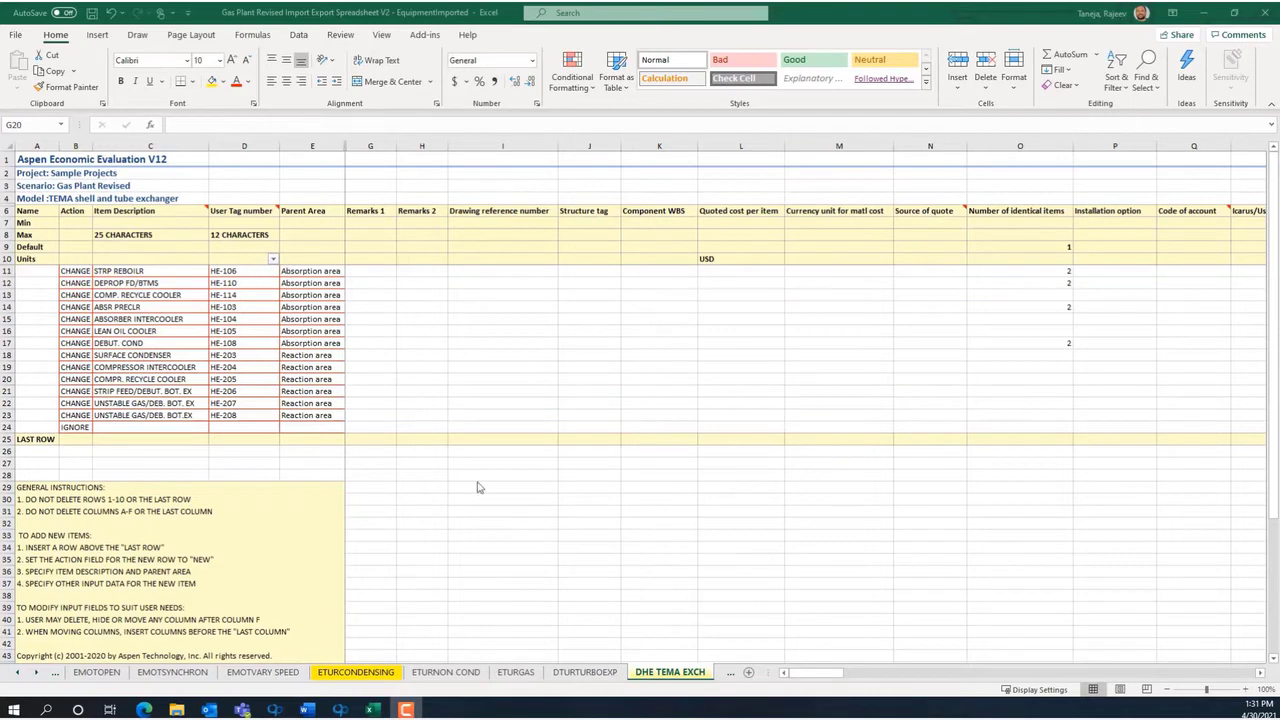
Examine the equipment footprint and coordinate columns on the DHE TEMA EXCH sheet of the Aspen spreadsheet
{"action": "left_click", "coordinate": [805, 675]}
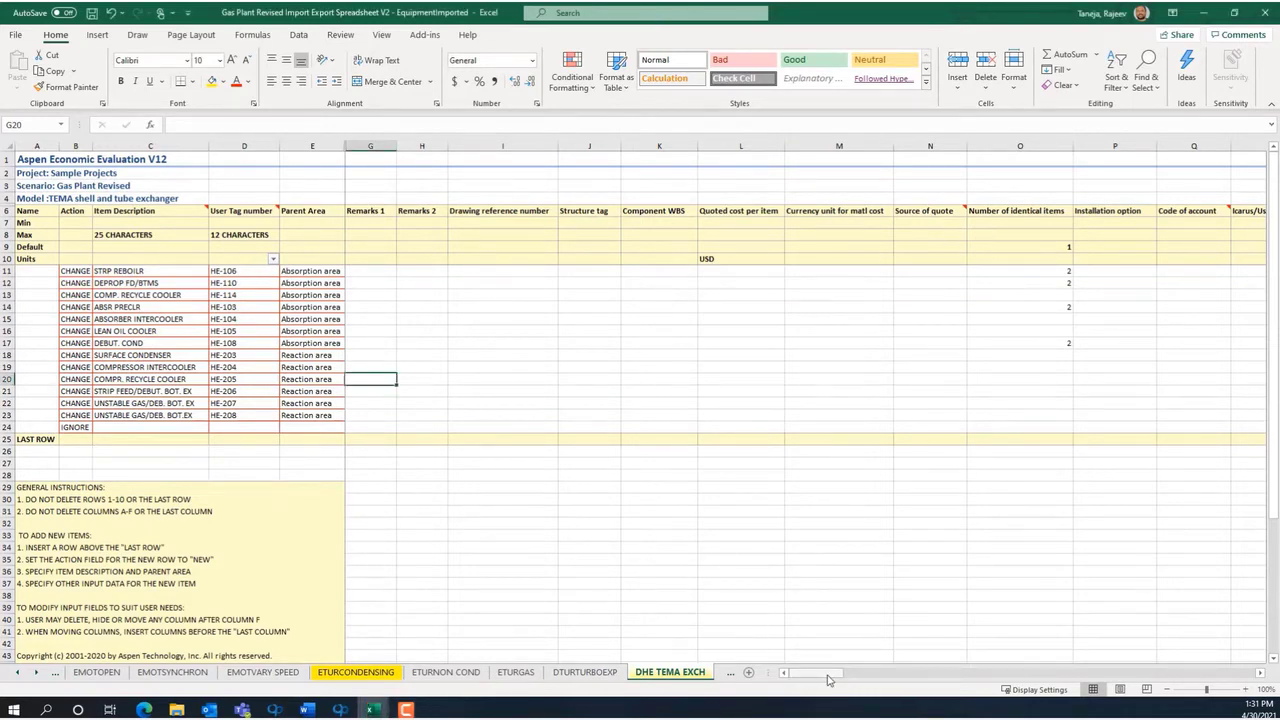
{"action": "left_click_drag", "start_coordinate": [828, 678], "coordinate": [1200, 676]}
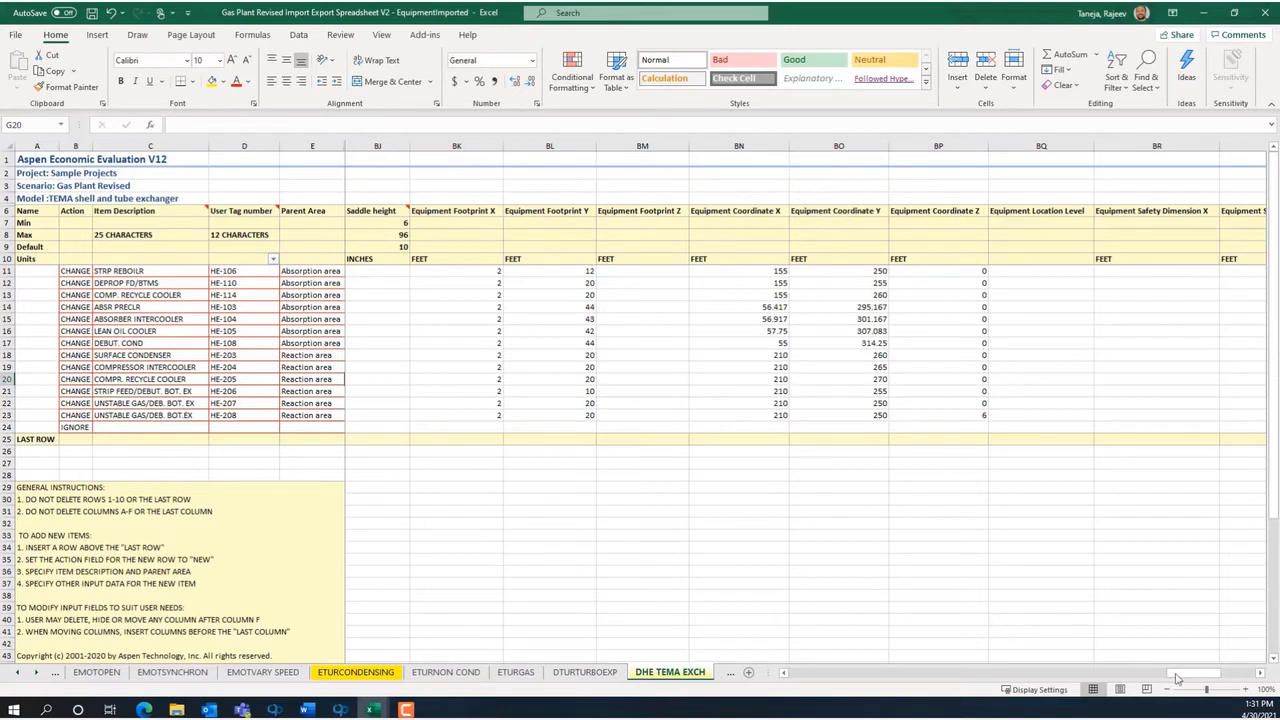
{"action": "left_click_drag", "start_coordinate": [1177, 677], "coordinate": [1207, 677]}
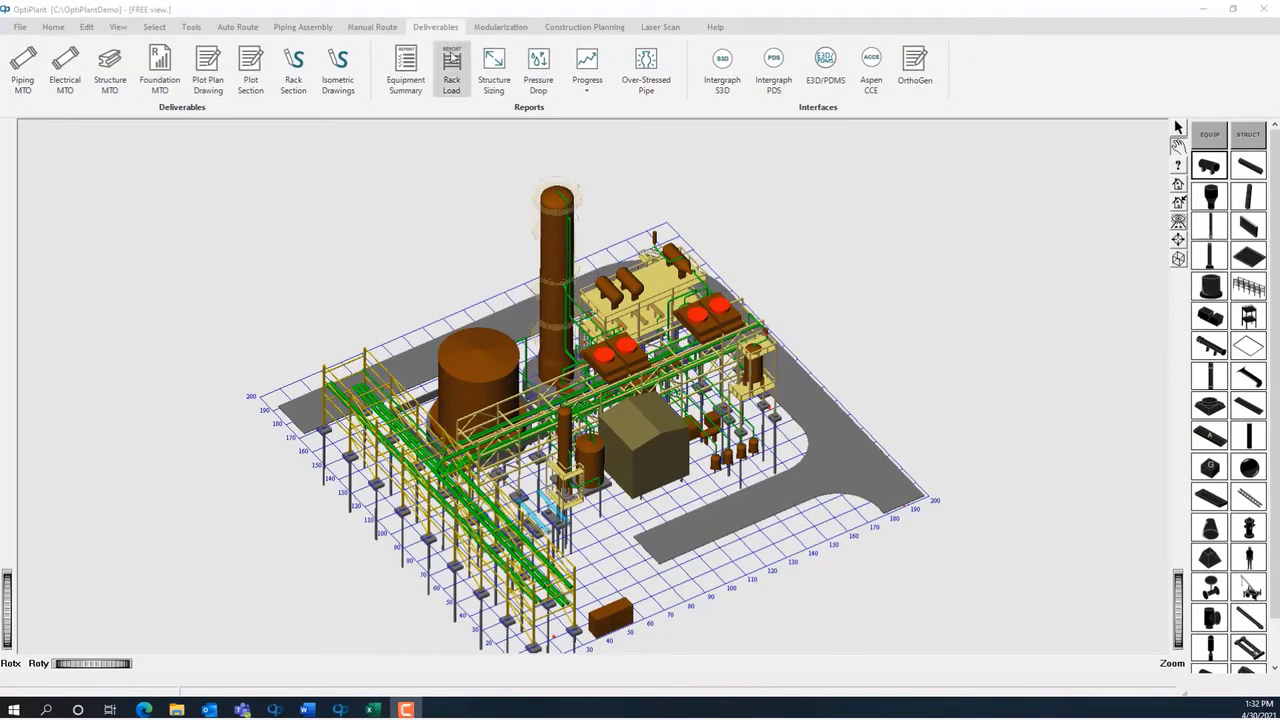
Generate a line-summary piping MTO report for the current project, using the Actual calculation type and feet as units
{"action": "left_click", "coordinate": [24, 70]}
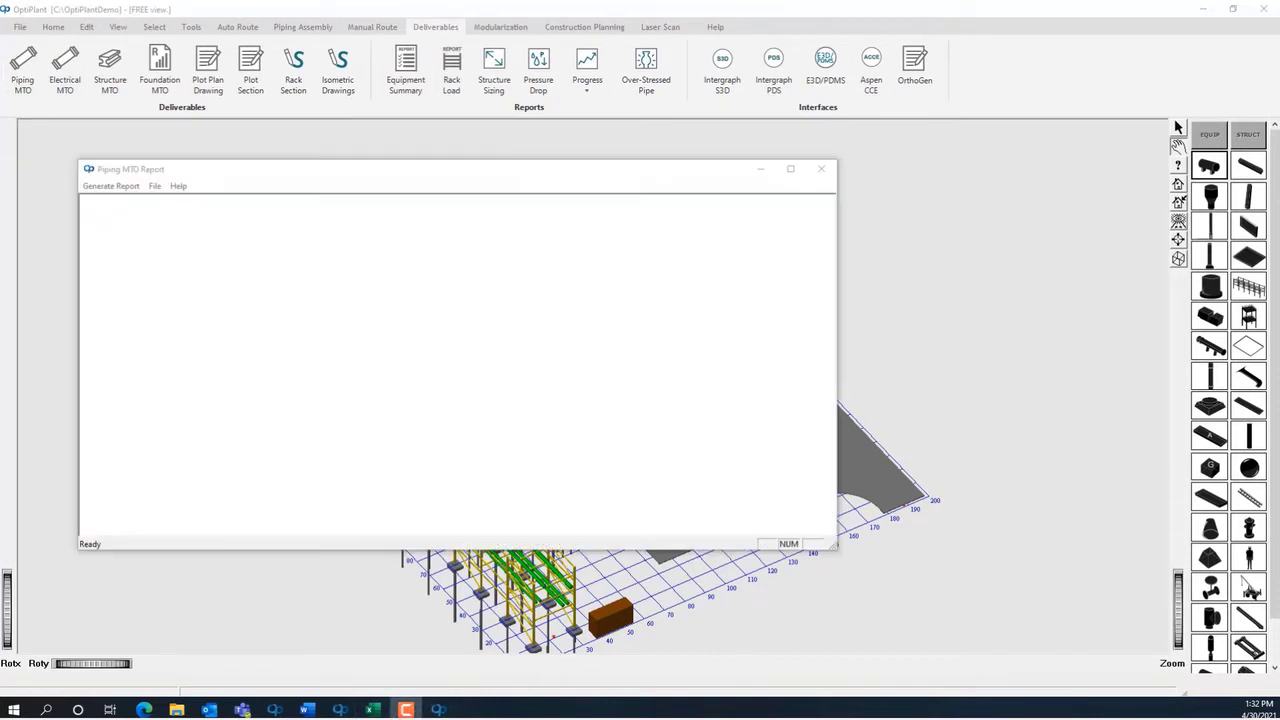
{"action": "left_click", "coordinate": [116, 188]}
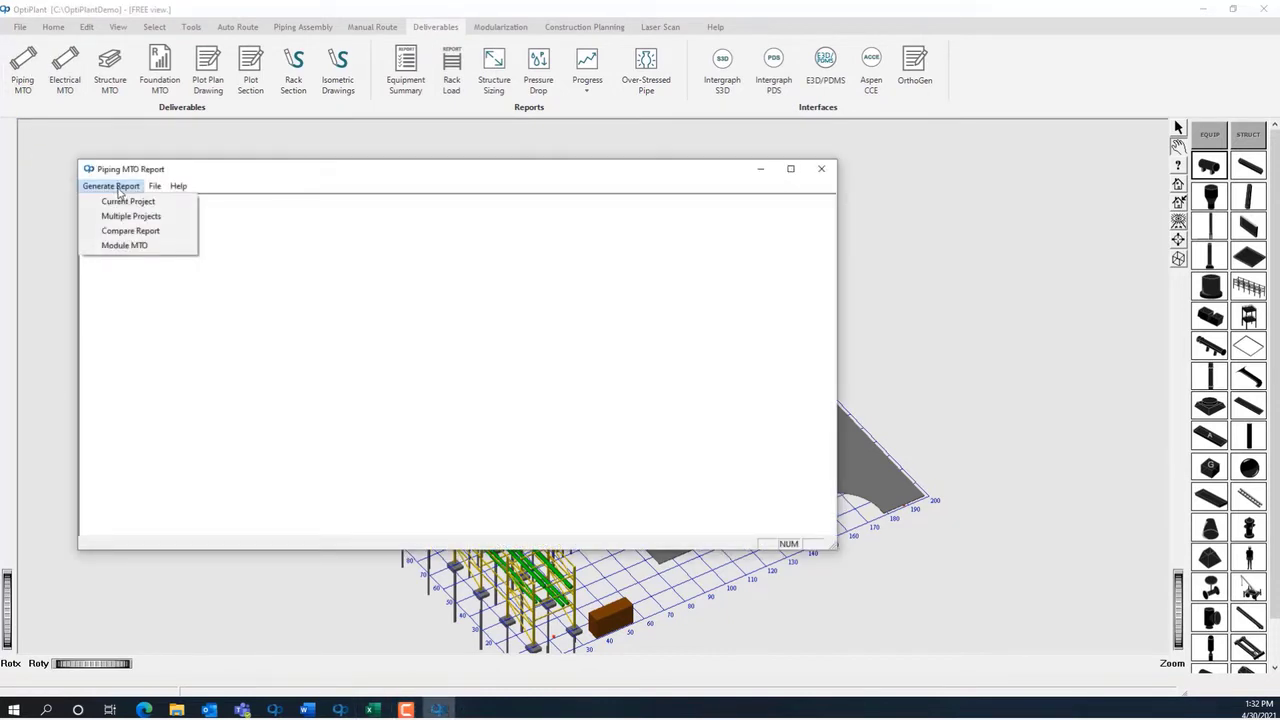
{"action": "left_click", "coordinate": [124, 202]}
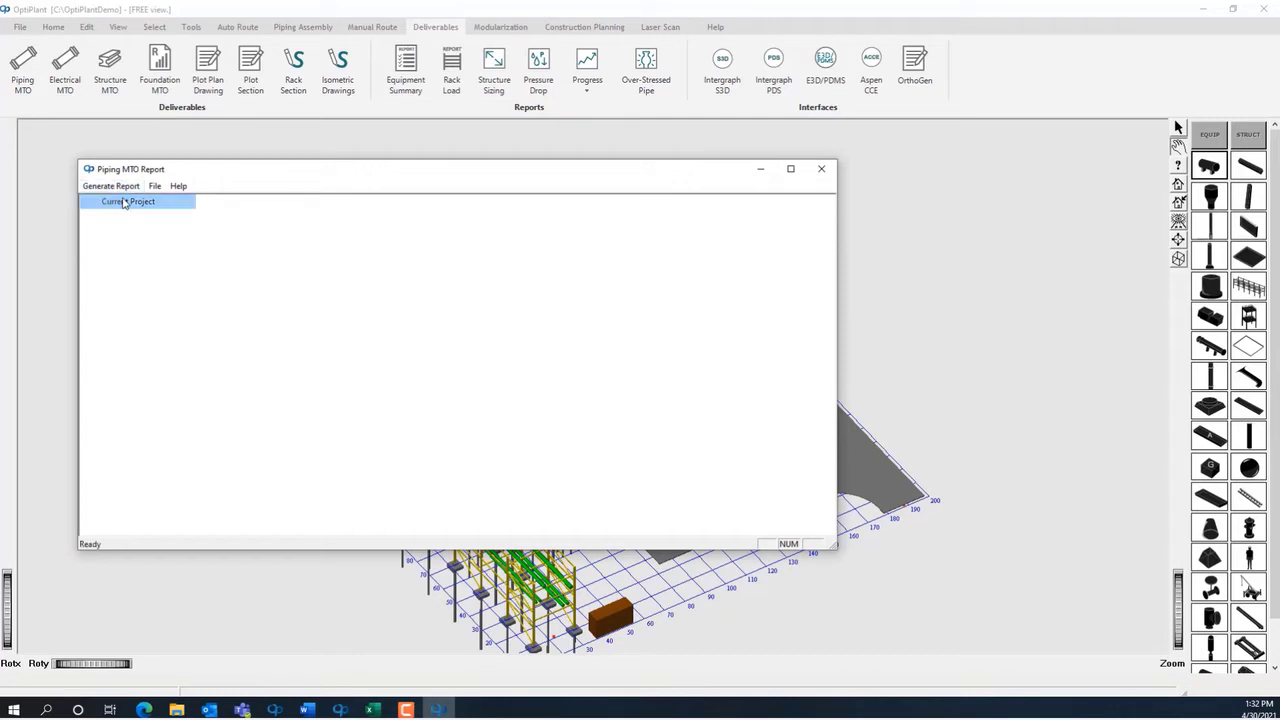
{"action": "left_click", "coordinate": [535, 359]}
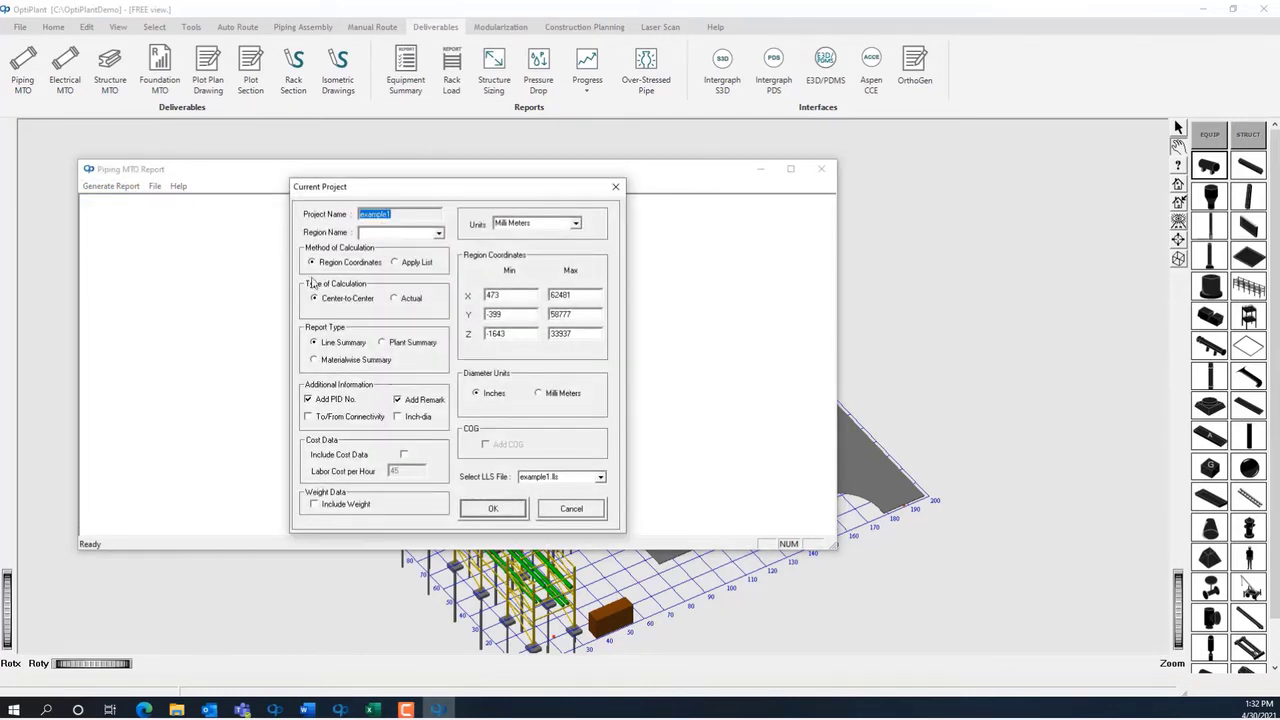
{"action": "left_click", "coordinate": [404, 300]}
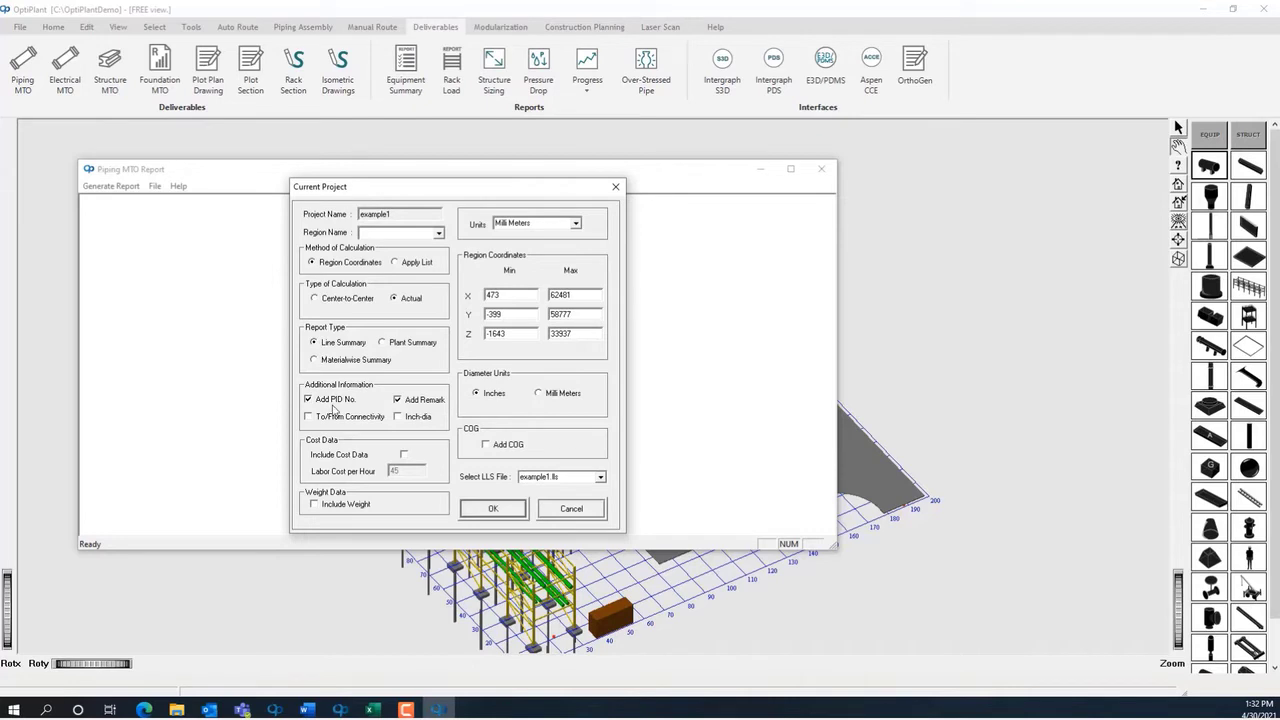
{"action": "left_click", "coordinate": [575, 223]}
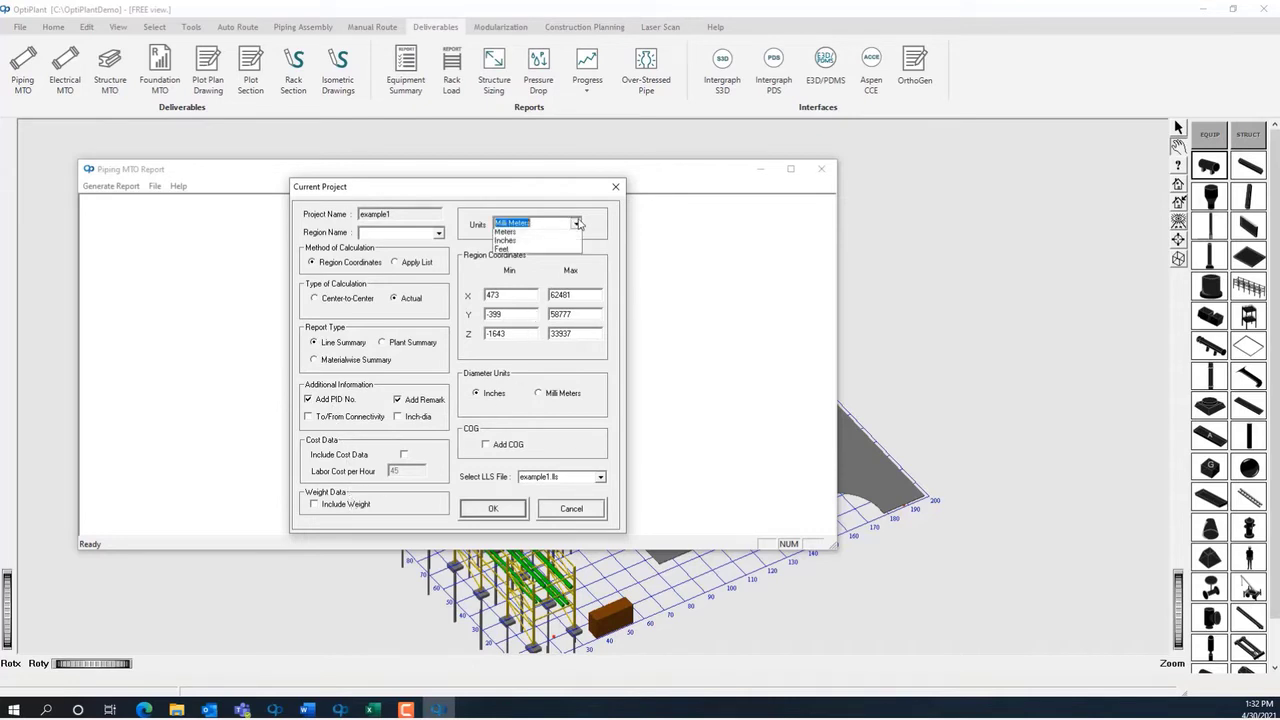
{"action": "left_click", "coordinate": [543, 262]}
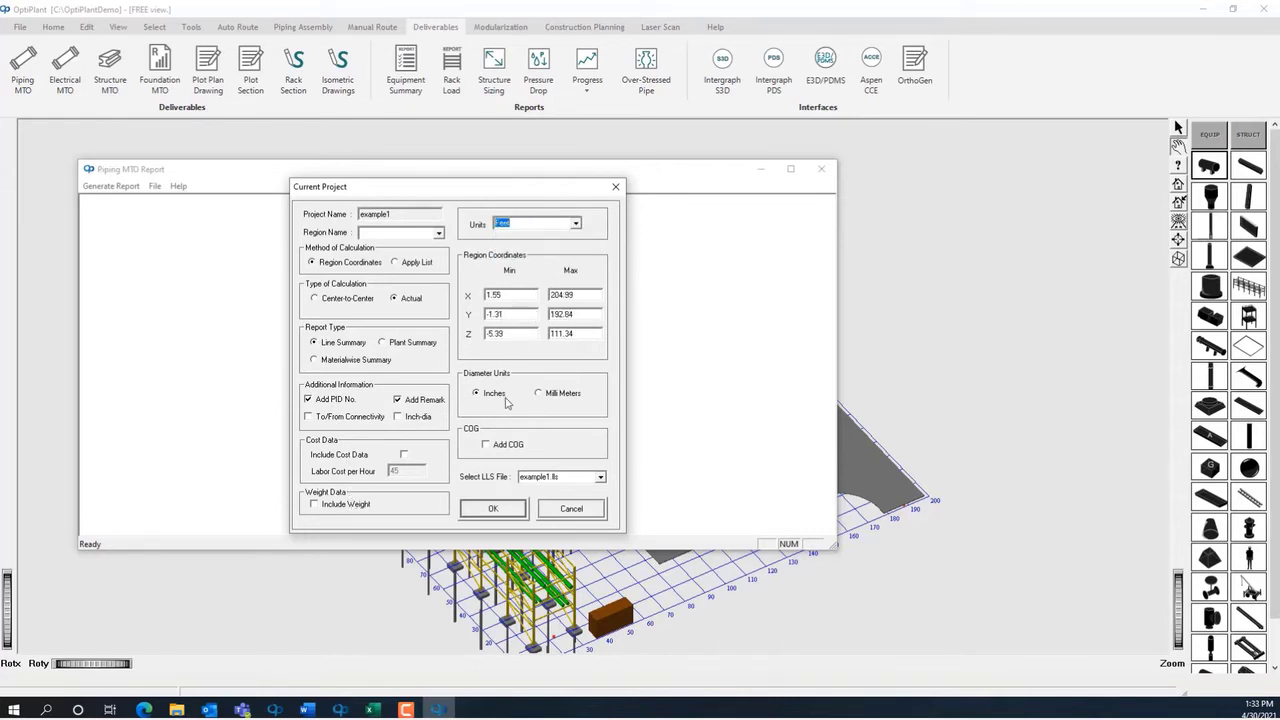
{"action": "left_click", "coordinate": [493, 508]}
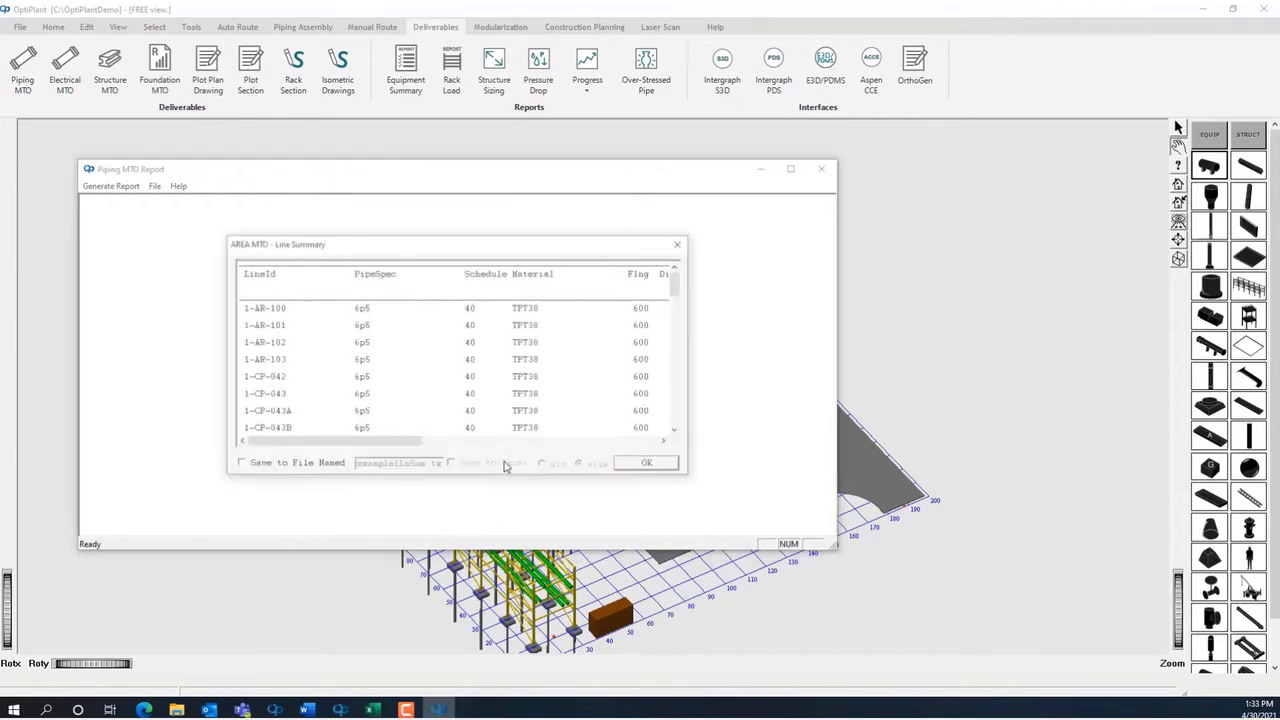
Save the line summary to a file named PipeMTO.txt and also to Excel in xlsx format
{"action": "left_click", "coordinate": [300, 466]}
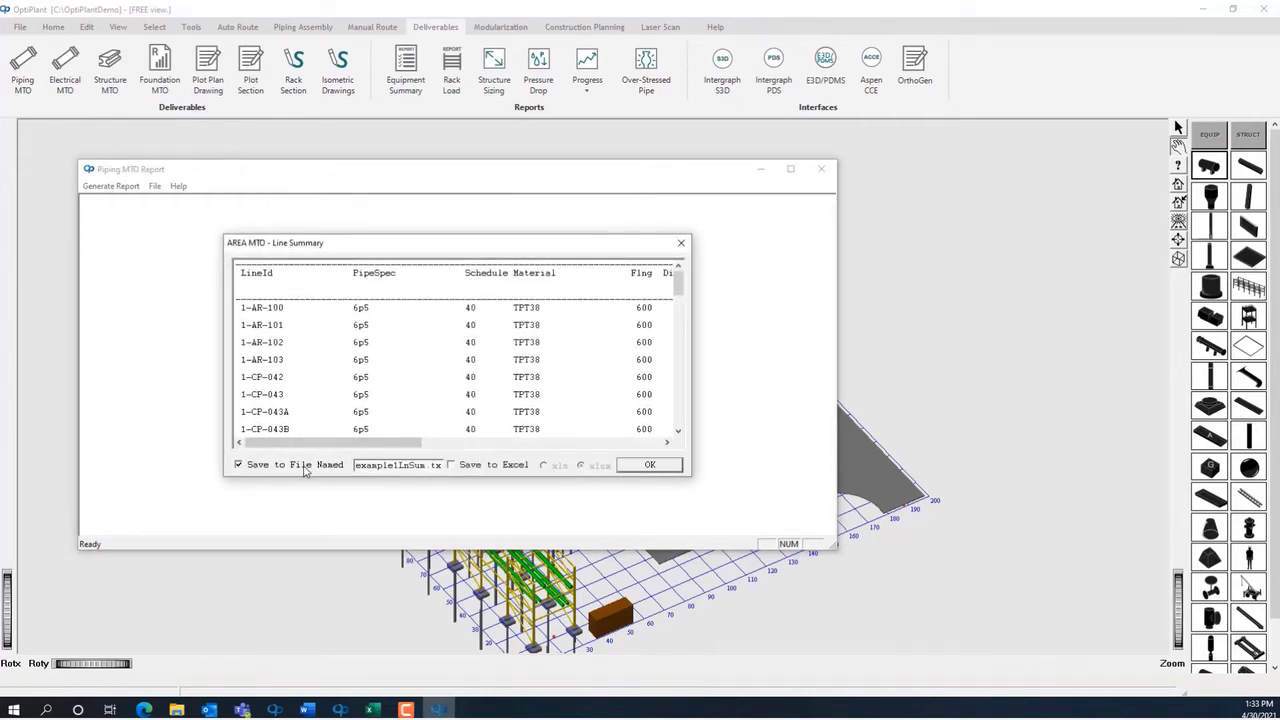
{"action": "left_click", "coordinate": [452, 465]}
{"action": "left_click_drag", "start_coordinate": [422, 466], "coordinate": [320, 458]}
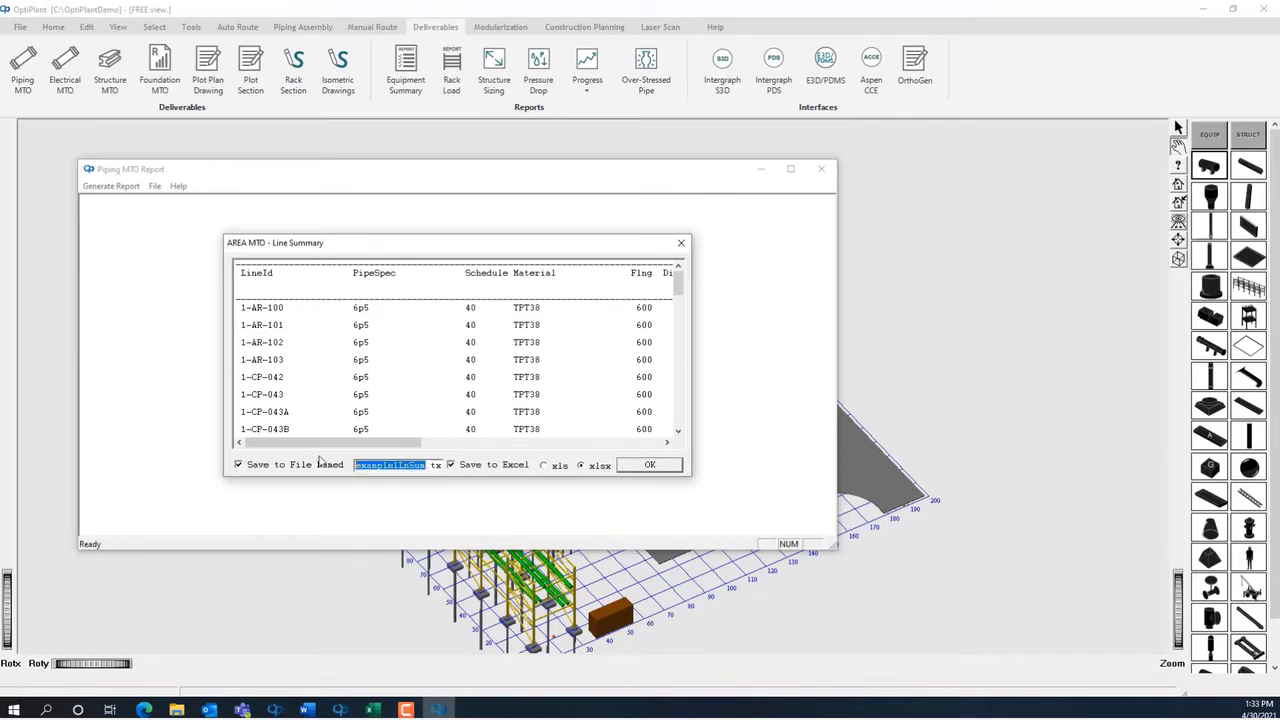
{"action": "type", "text": "PipeMTO.txt"}
{"action": "left_click", "coordinate": [647, 466]}
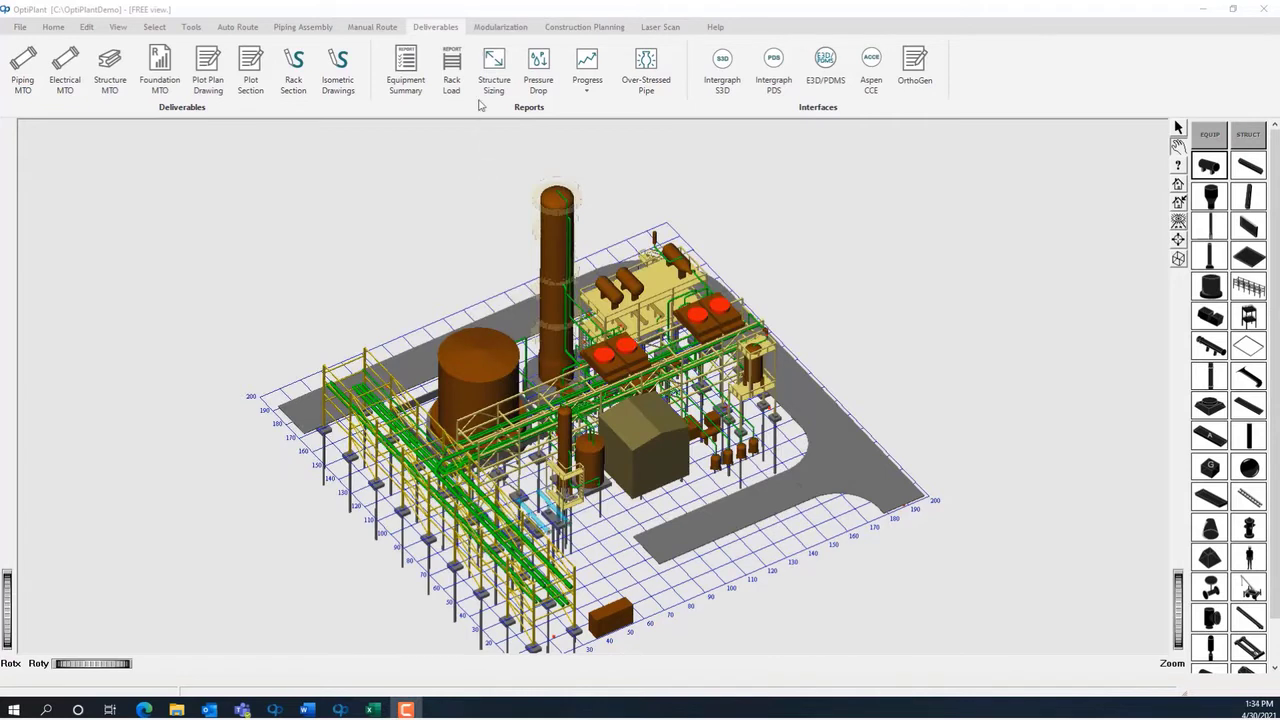
In the Aspen CCE MTO export, set PipeMTO as the MTO file and example1 as the line list file
{"action": "left_click", "coordinate": [871, 65]}
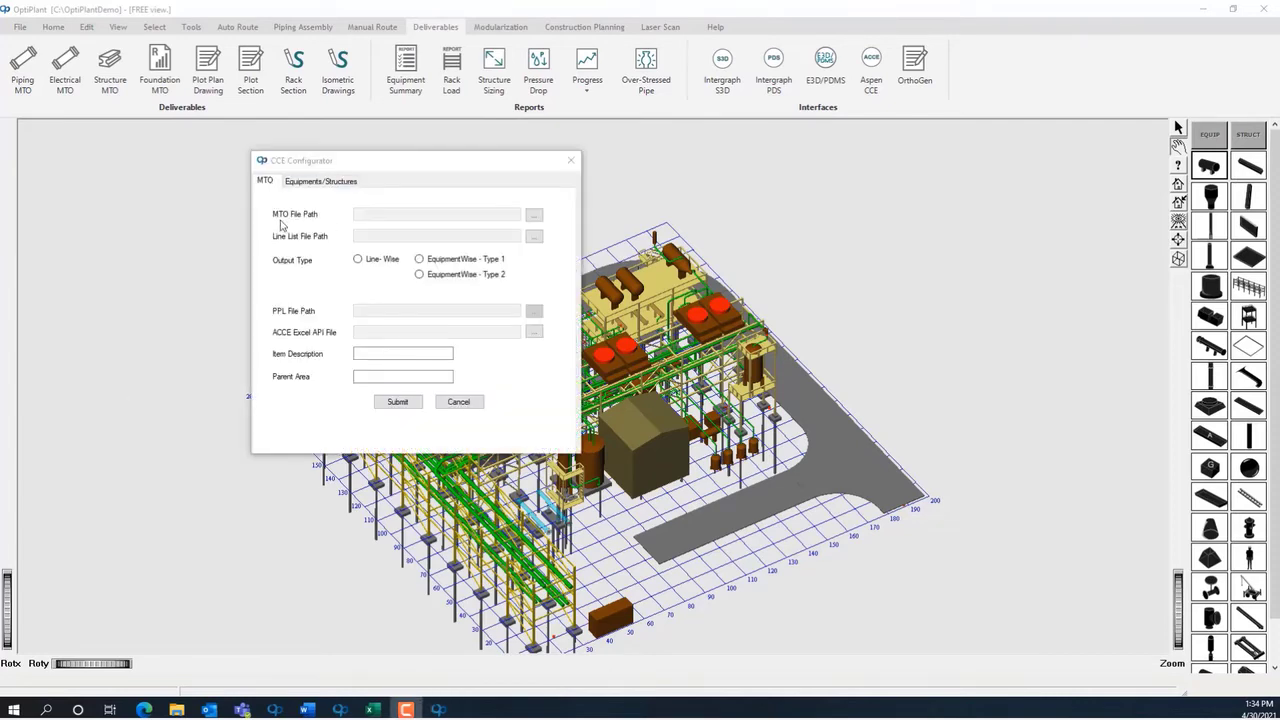
{"action": "left_click", "coordinate": [535, 221]}
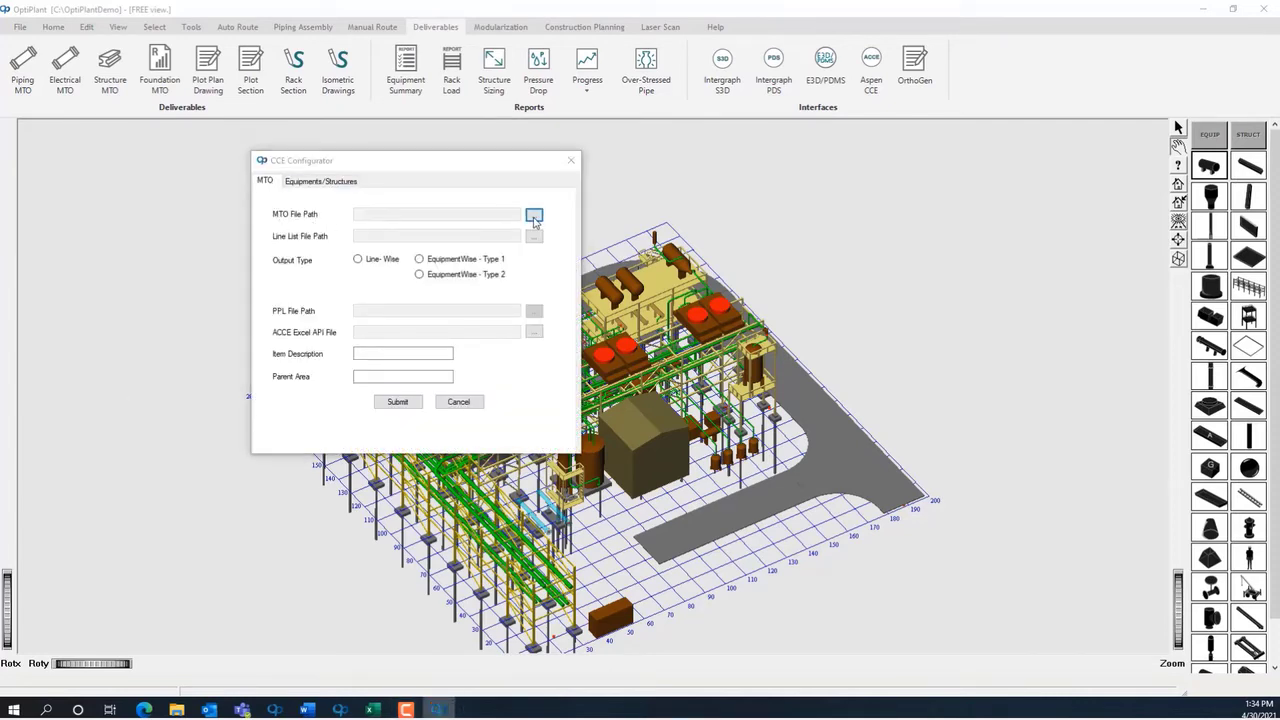
{"action": "left_click", "coordinate": [562, 207]}
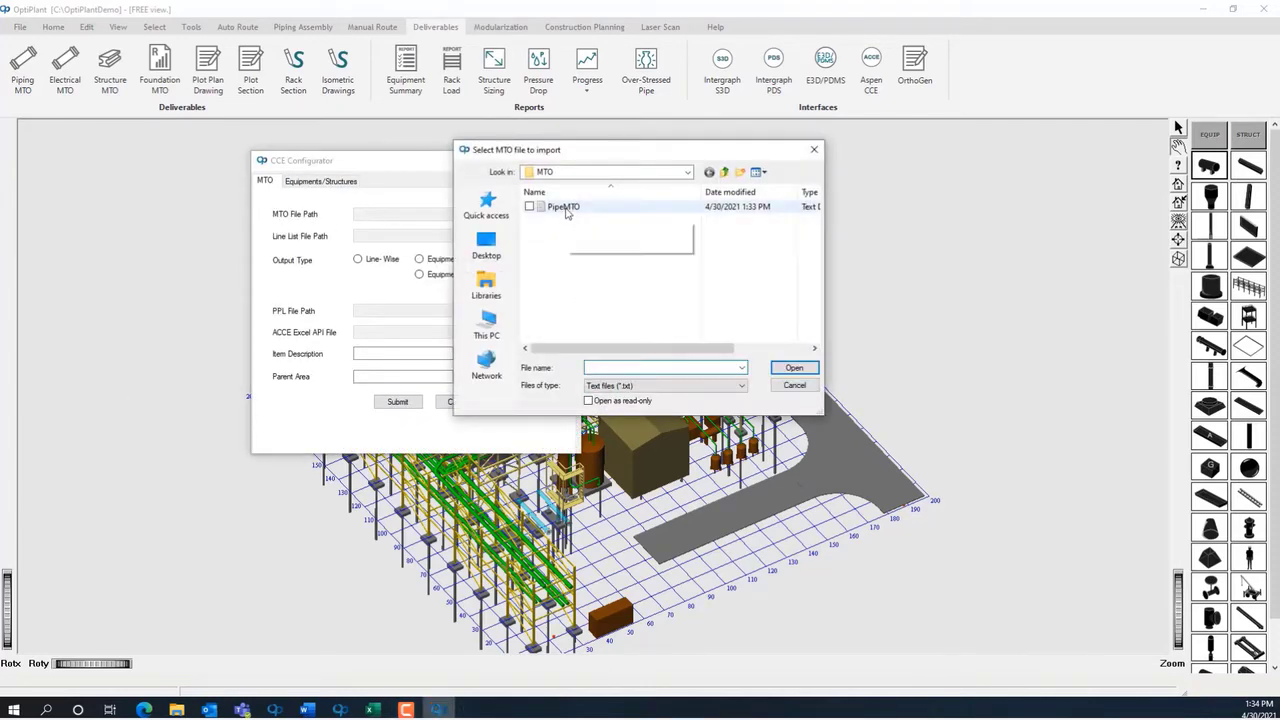
{"action": "left_click", "coordinate": [793, 368]}
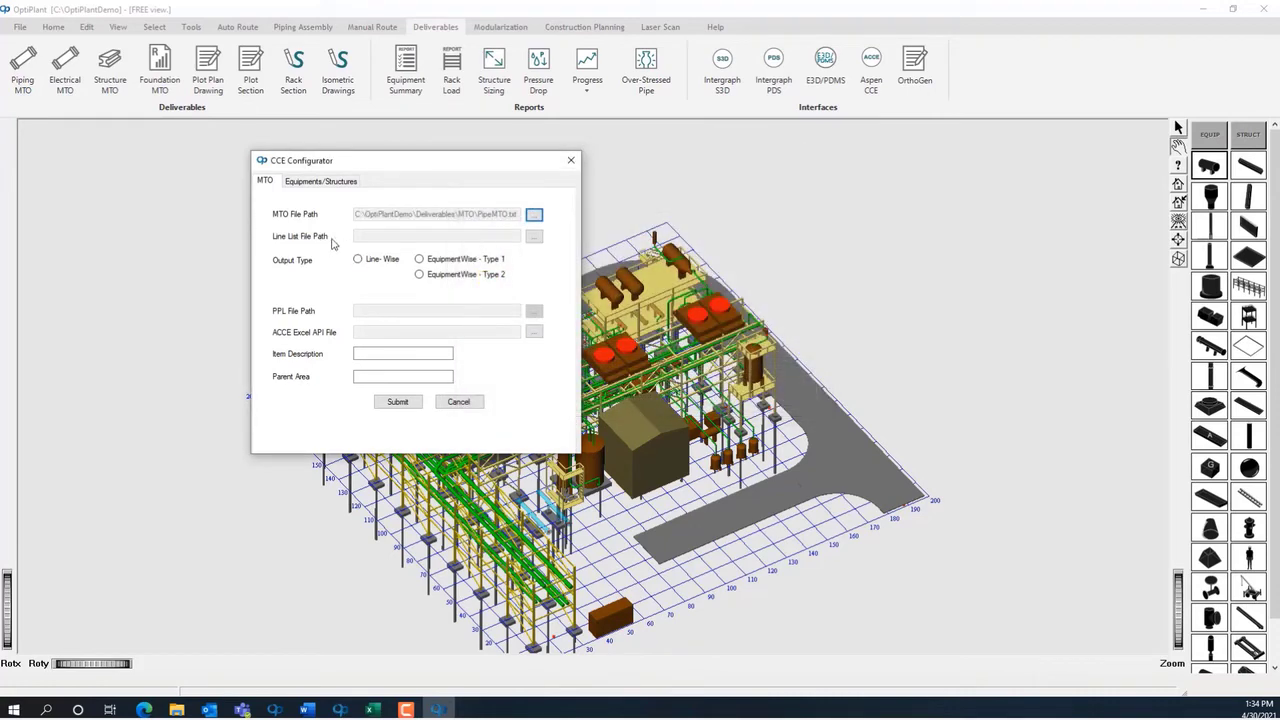
{"action": "left_click", "coordinate": [534, 238]}
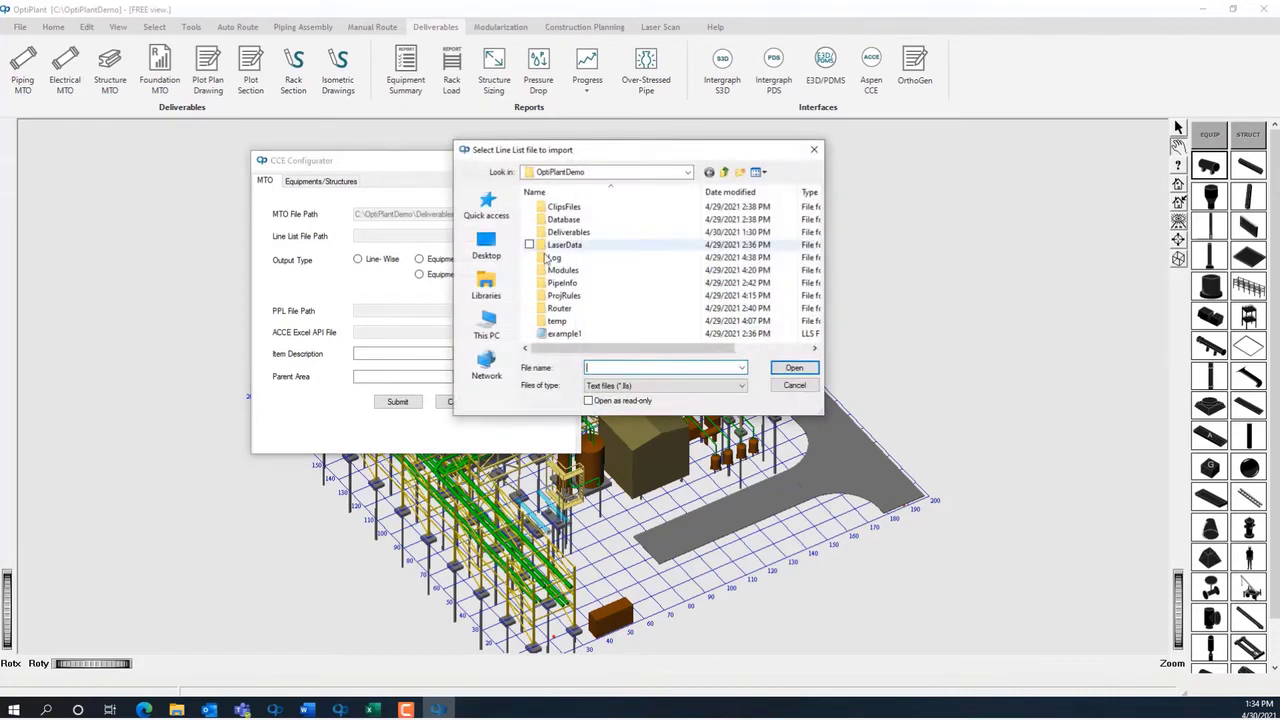
{"action": "left_click", "coordinate": [563, 333]}
{"action": "left_click", "coordinate": [795, 368]}
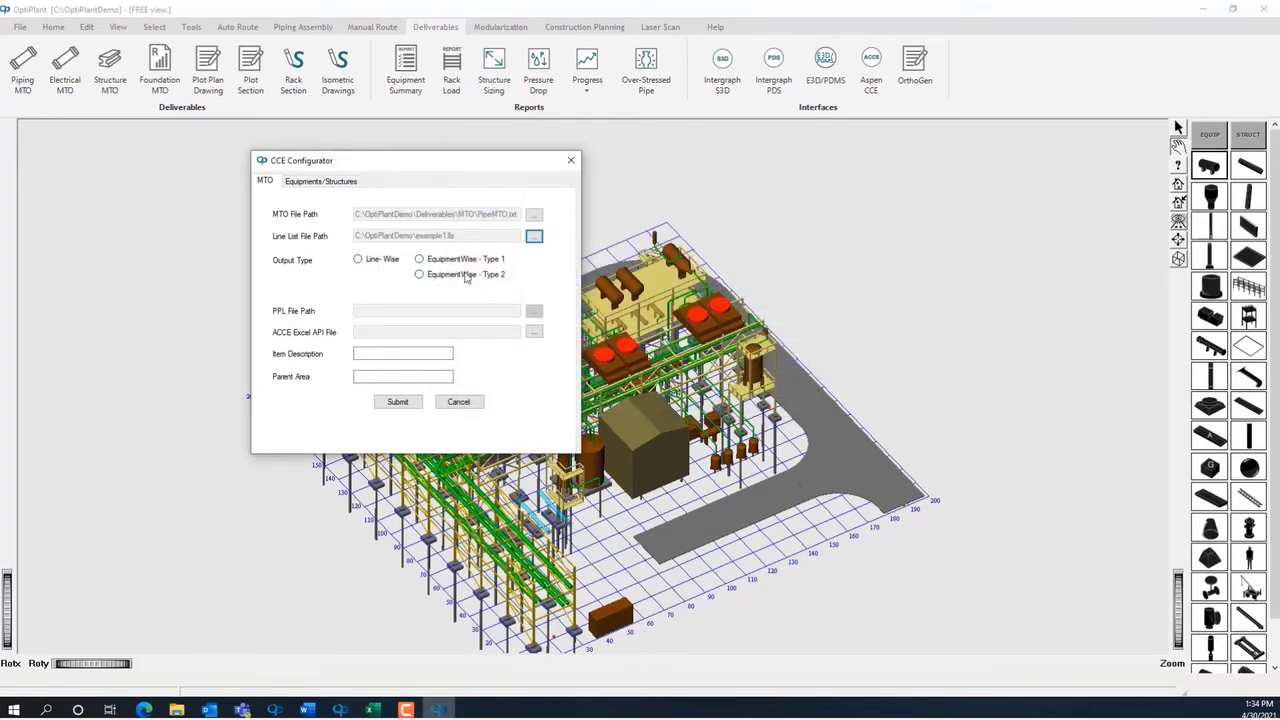
Set the output type to Line-Wise, choose the Gas Plant Revised Import Export Spreadsheet as the ACCE Excel API file, and enter a process piping item description
{"action": "left_click", "coordinate": [379, 260]}
{"action": "left_click", "coordinate": [533, 332]}
{"action": "left_click", "coordinate": [600, 321]}
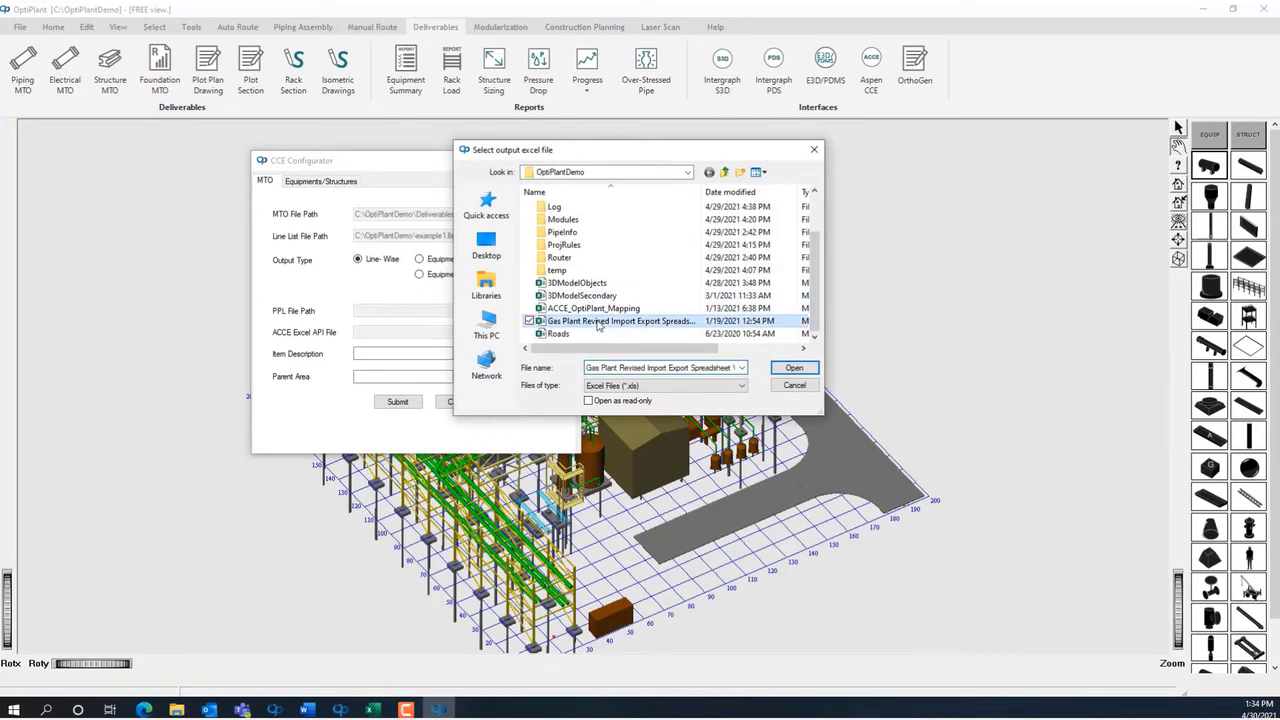
{"action": "left_click", "coordinate": [794, 368]}
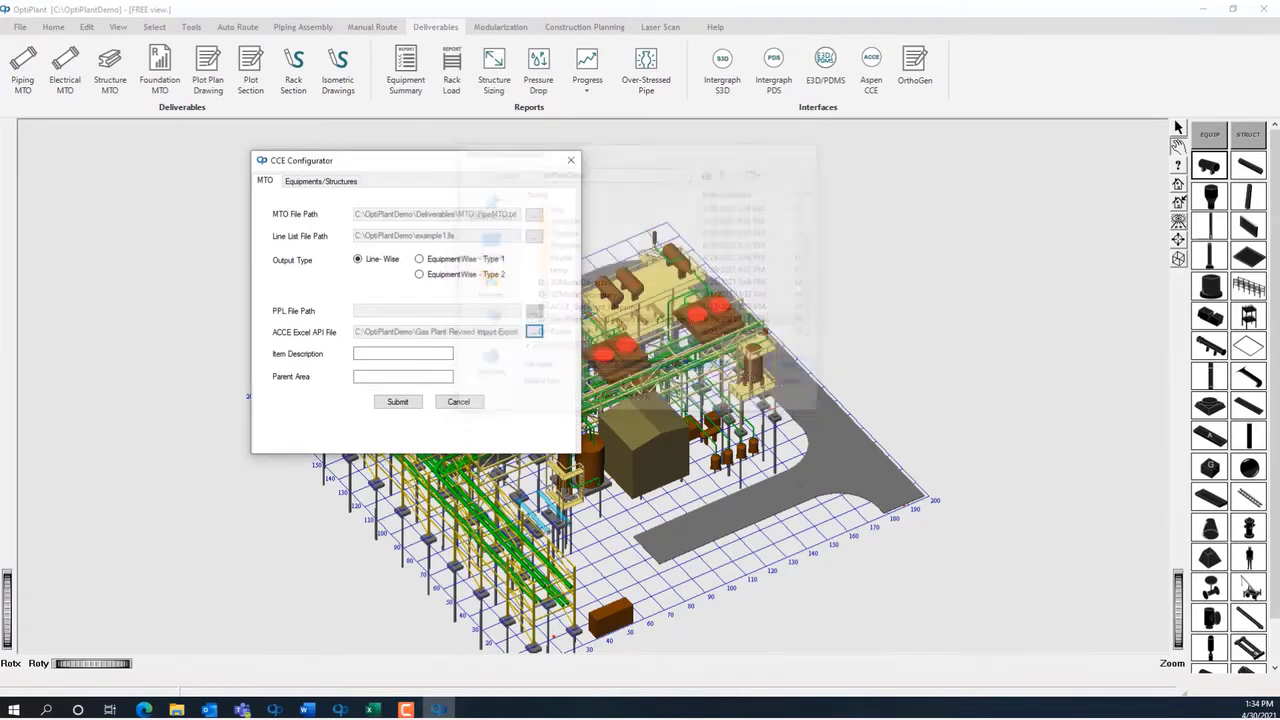
{"action": "left_click", "coordinate": [395, 352]}
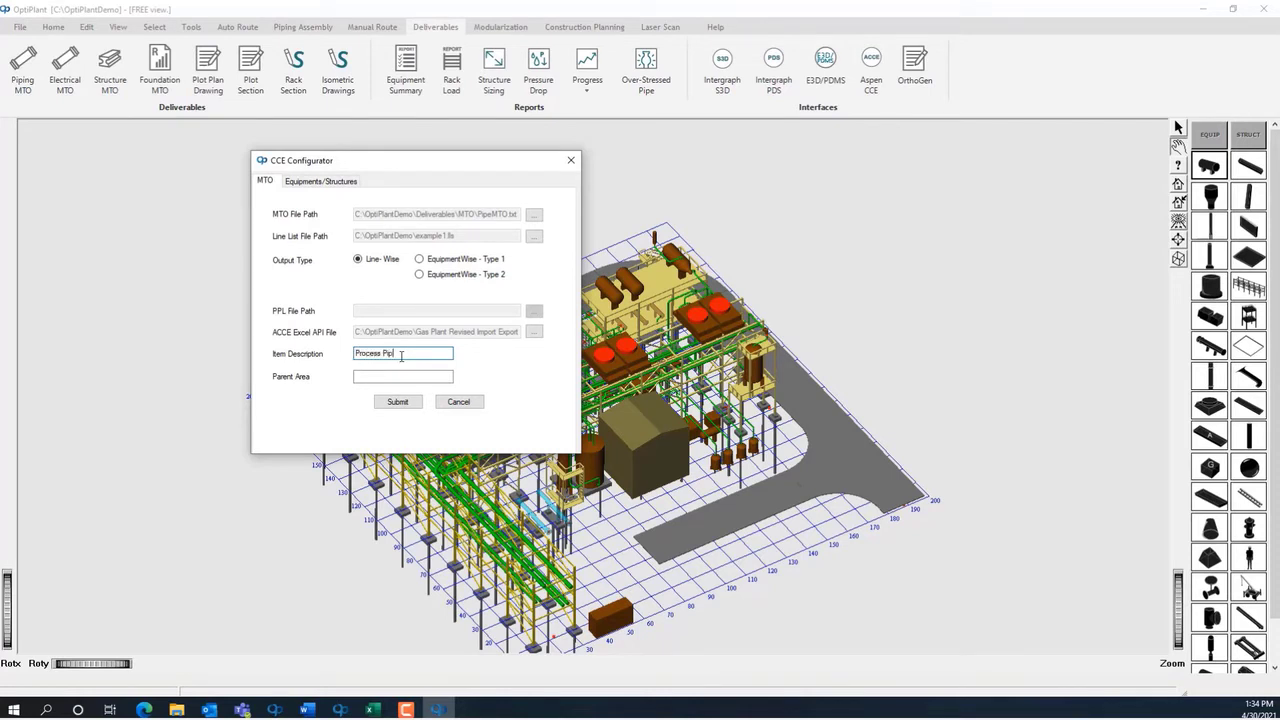
{"action": "key", "text": "Tab"}
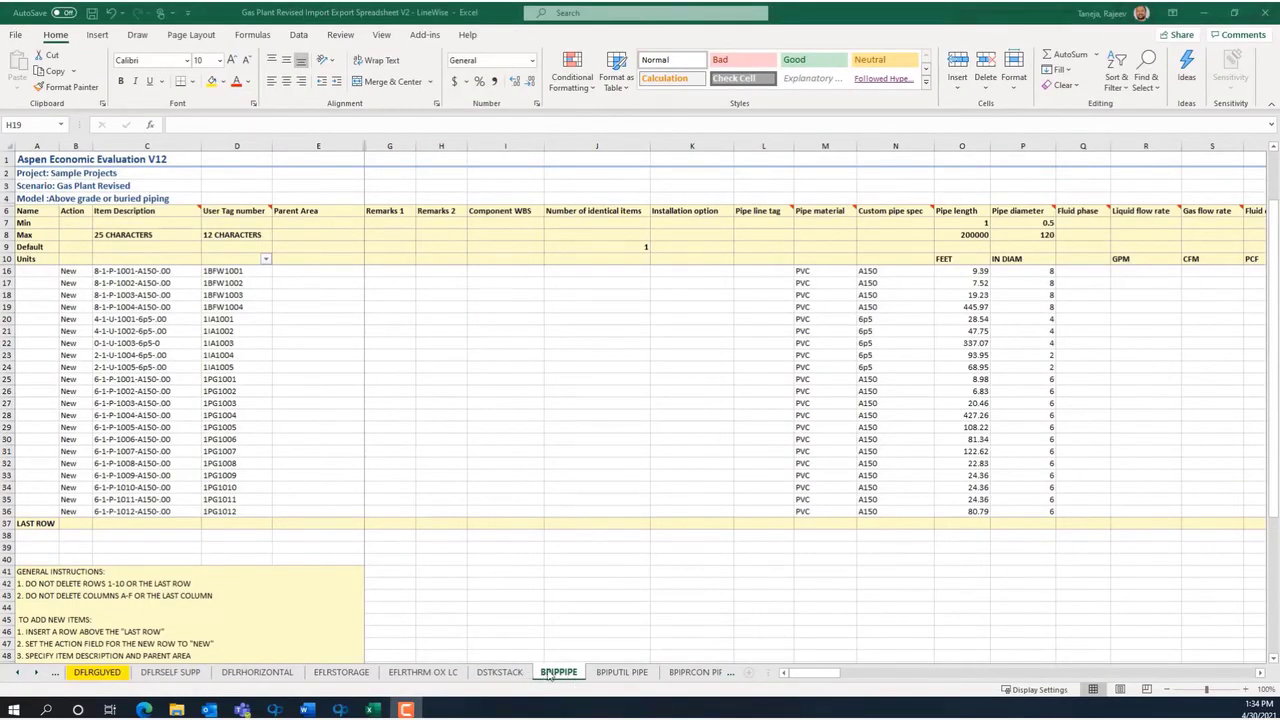
Examine the line tags, material, spec, length, diameter, design conditions and fitting columns on the BPIPPIPE sheet of the LineWise workbook
{"action": "left_click", "coordinate": [115, 270]}
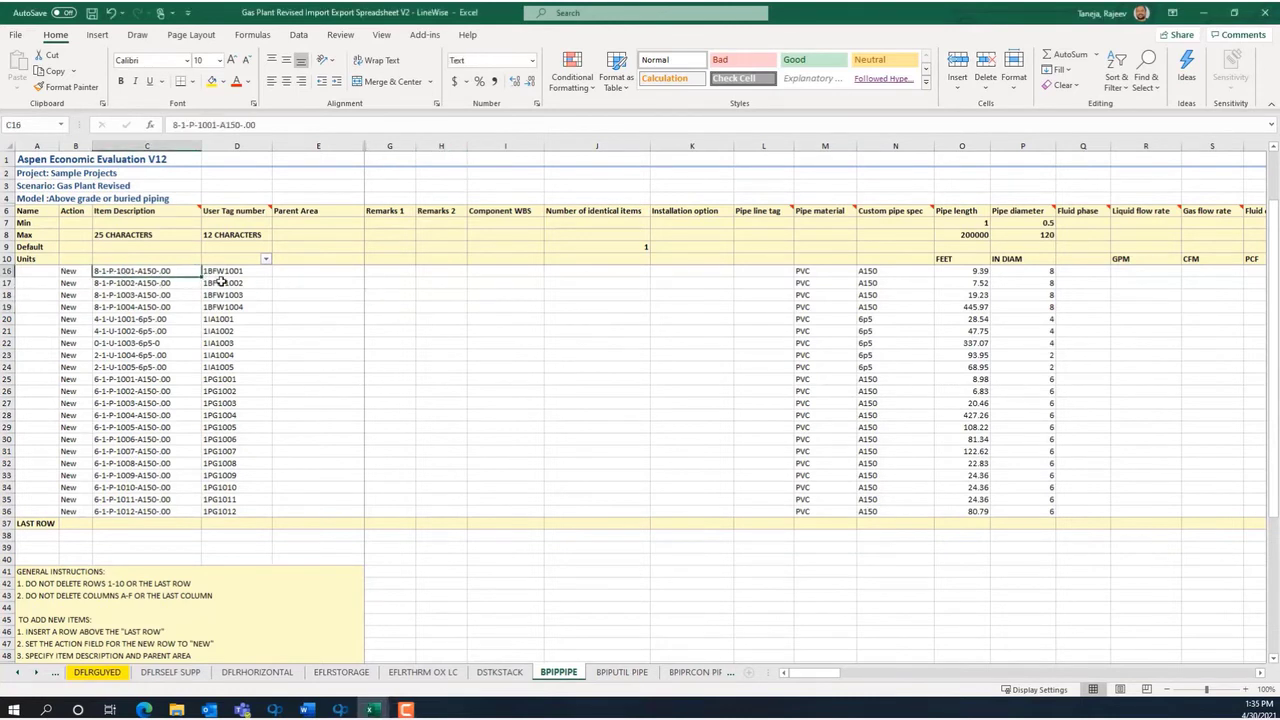
{"action": "left_click", "coordinate": [240, 271]}
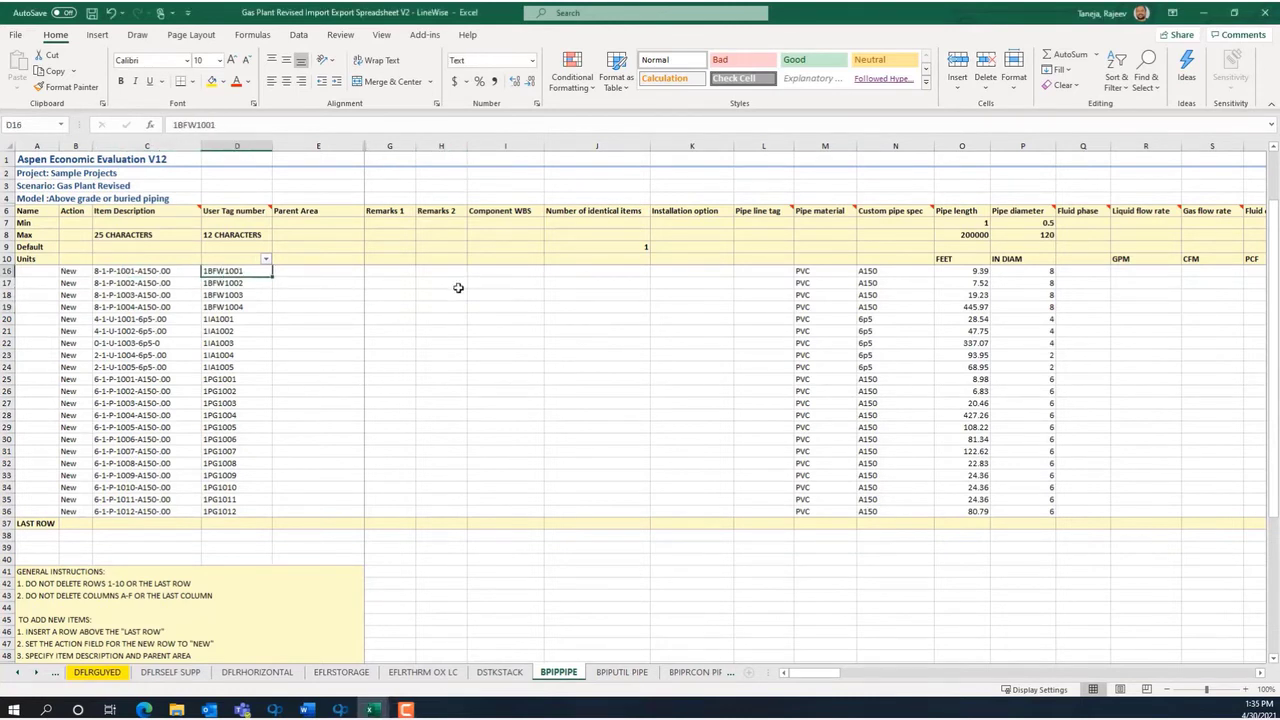
{"action": "left_click", "coordinate": [817, 270]}
{"action": "left_click", "coordinate": [868, 271]}
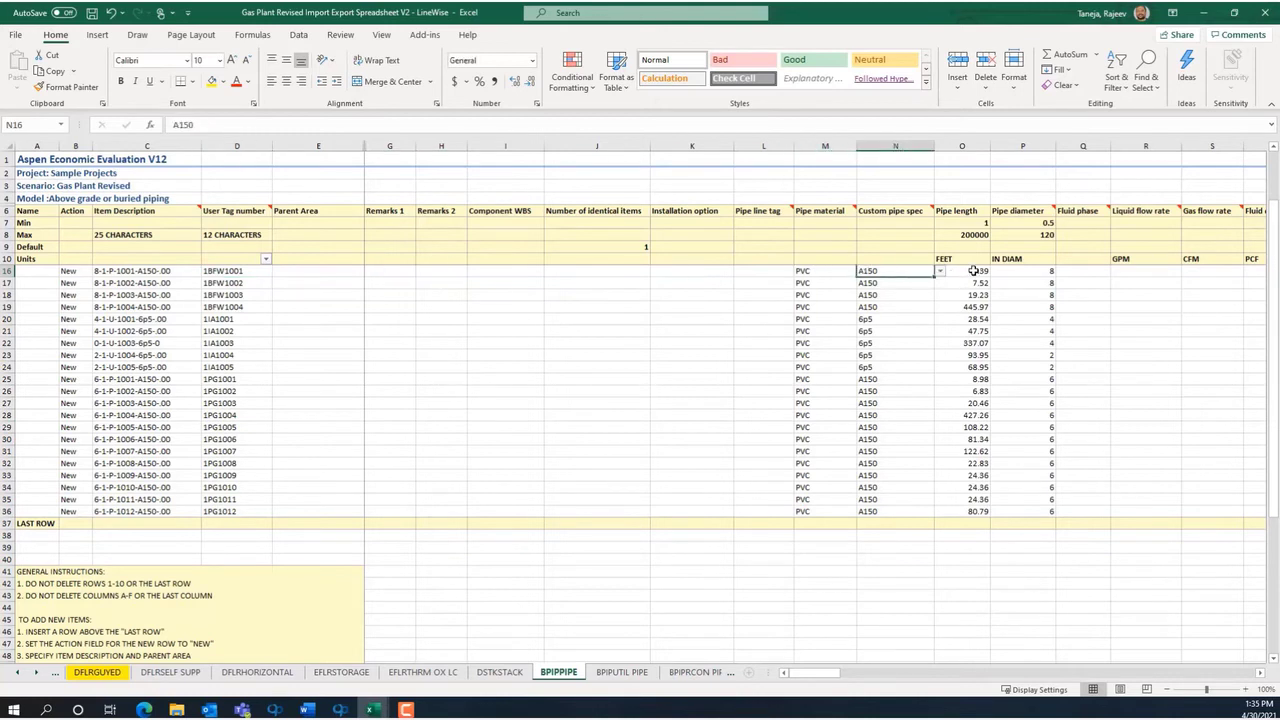
{"action": "left_click", "coordinate": [973, 271]}
{"action": "left_click", "coordinate": [1028, 270]}
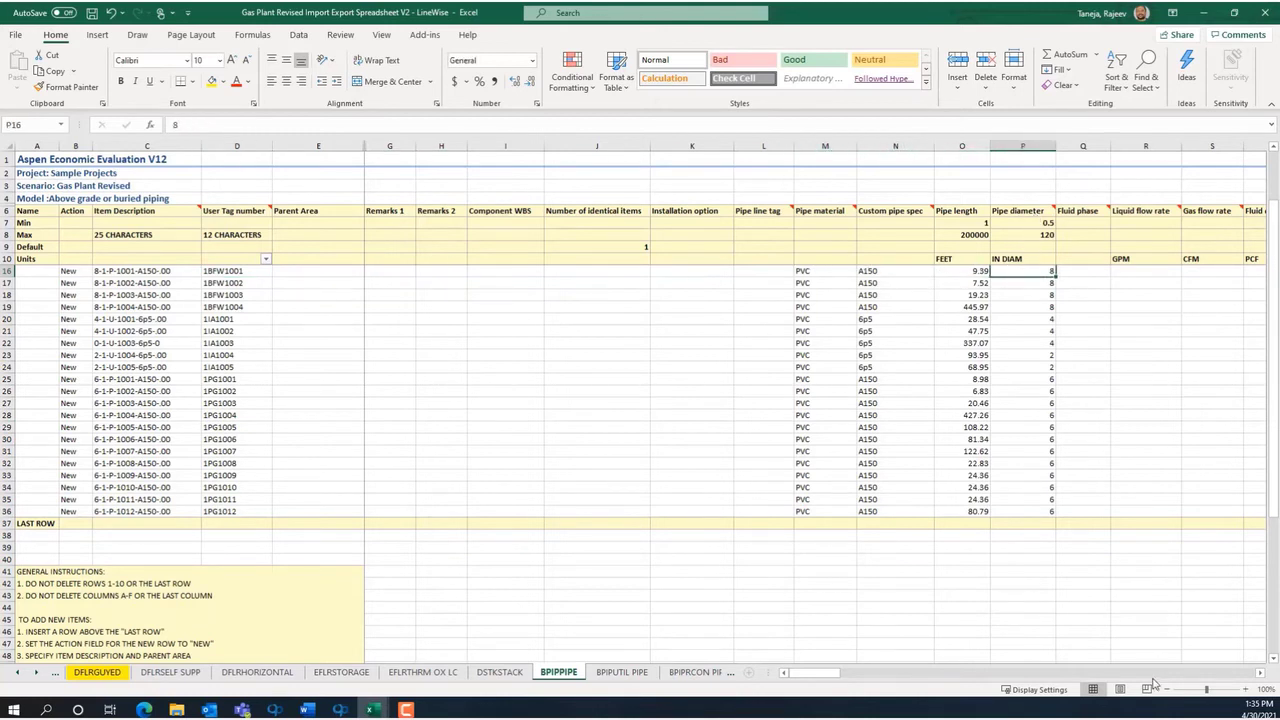
{"action": "left_click_drag", "start_coordinate": [815, 673], "coordinate": [882, 677]}
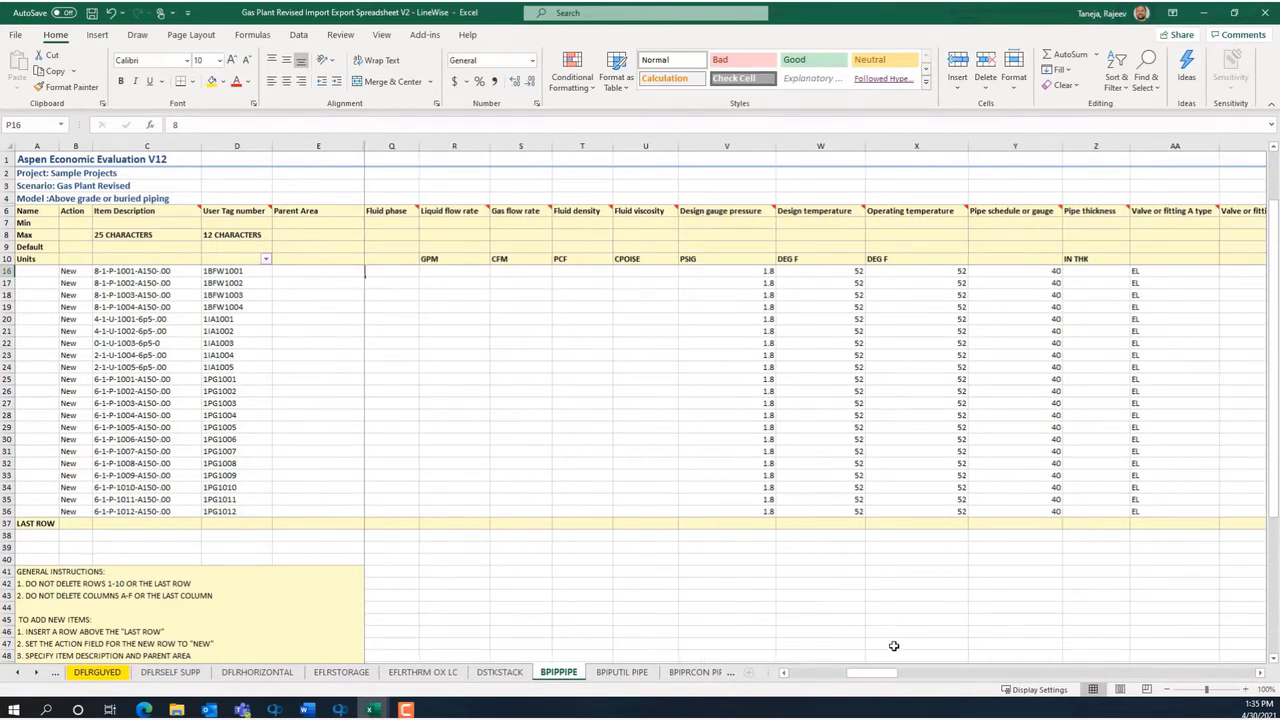
{"action": "left_click_drag", "start_coordinate": [880, 677], "coordinate": [1015, 676]}
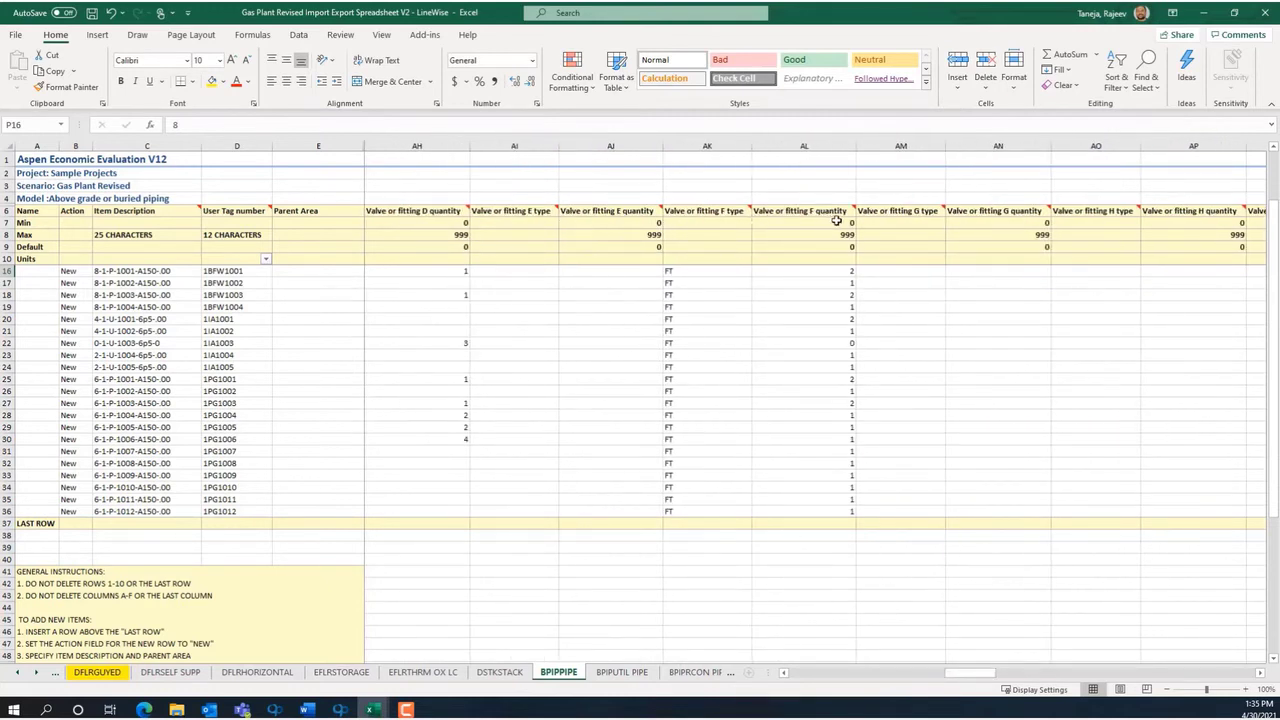
{"action": "left_click_drag", "start_coordinate": [965, 676], "coordinate": [1160, 676]}
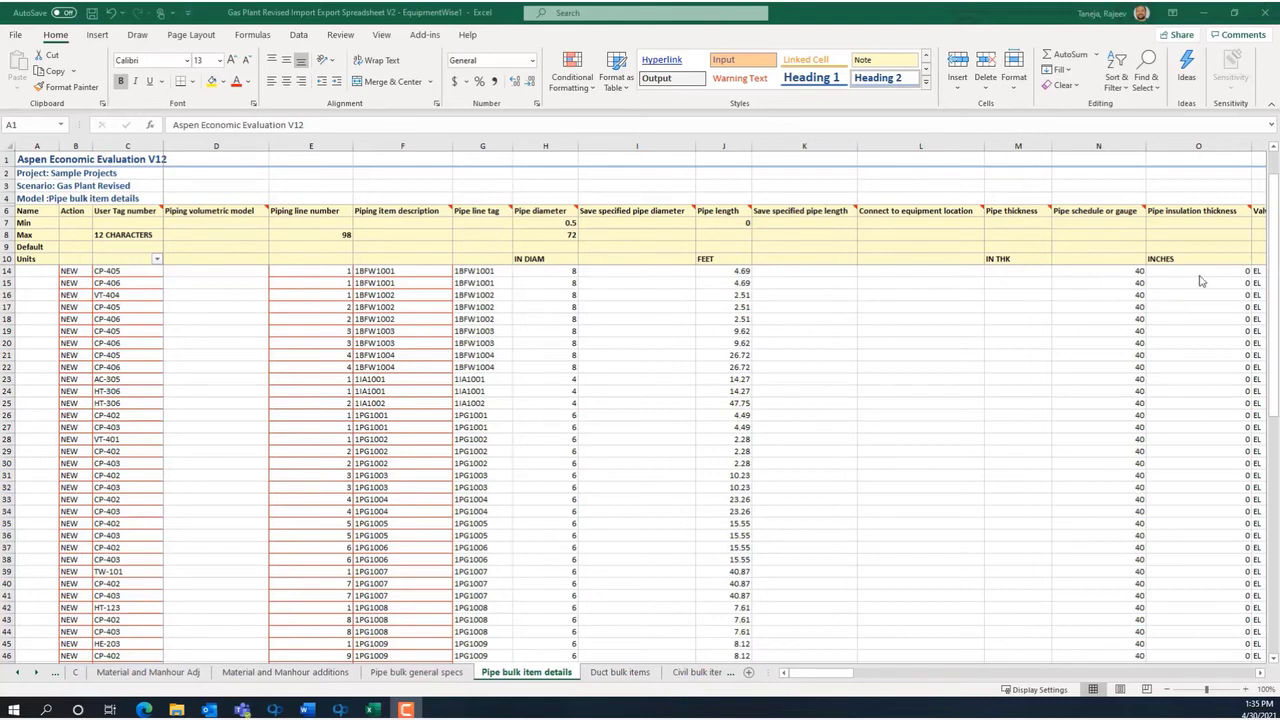
Look through the CONTENTS sheet of the EquipmentWise1 workbook down to its piping, civil and steel models
{"action": "scroll", "coordinate": [157, 520], "scroll_direction": "down", "scroll_amount": 5}
{"action": "scroll", "coordinate": [157, 520], "scroll_direction": "down", "scroll_amount": 3}
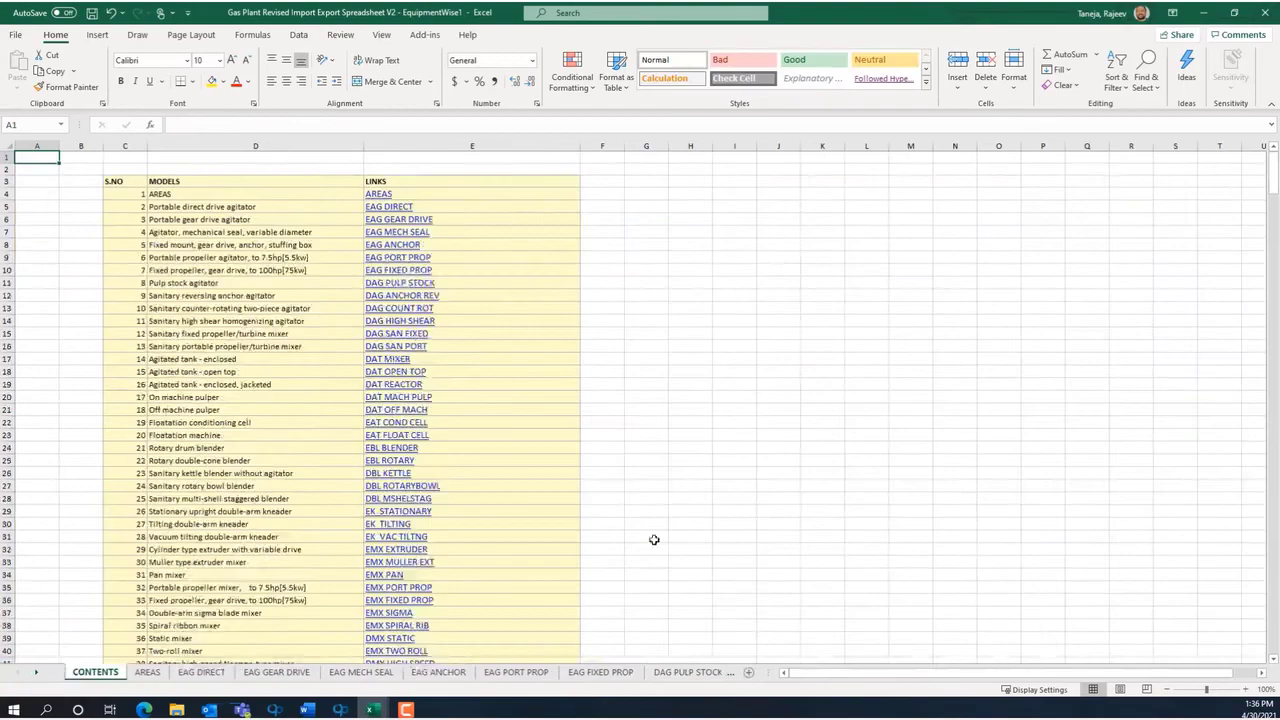
{"action": "scroll", "coordinate": [943, 449], "scroll_direction": "down", "scroll_amount": 6}
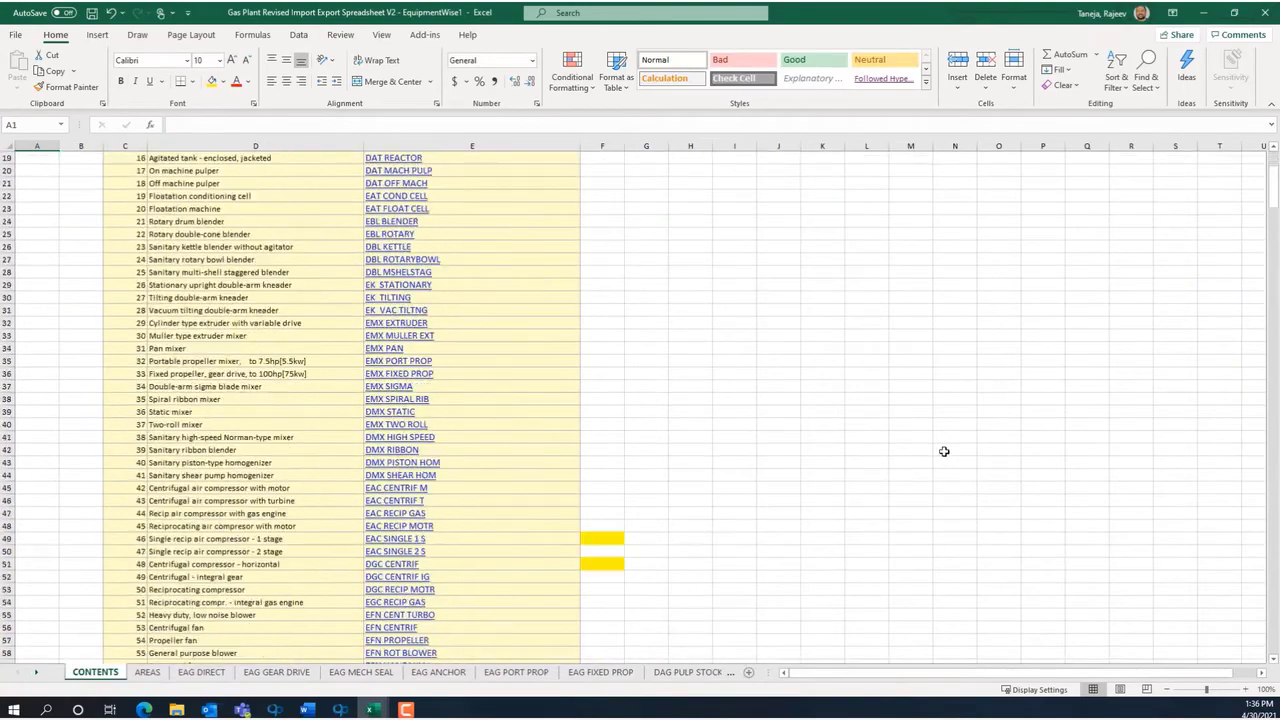
{"action": "left_click_drag", "start_coordinate": [1273, 190], "coordinate": [1274, 536]}
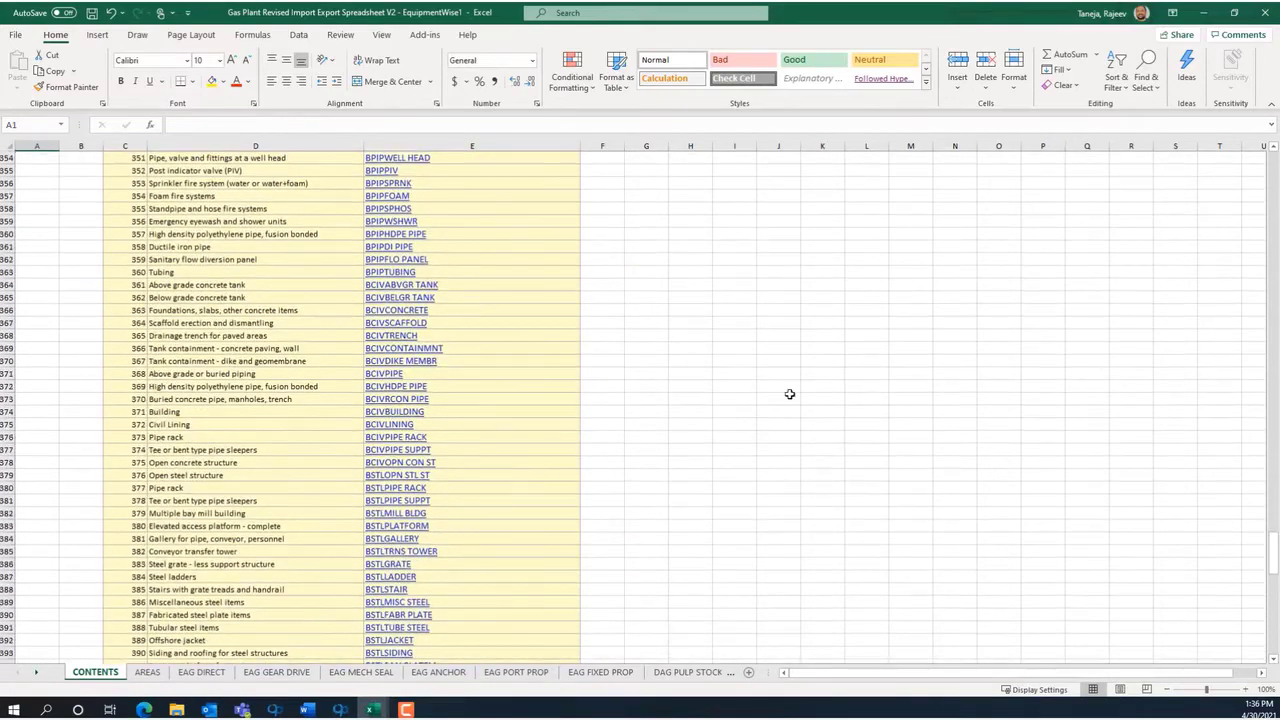
{"action": "scroll", "coordinate": [408, 212], "scroll_direction": "up", "scroll_amount": 5}
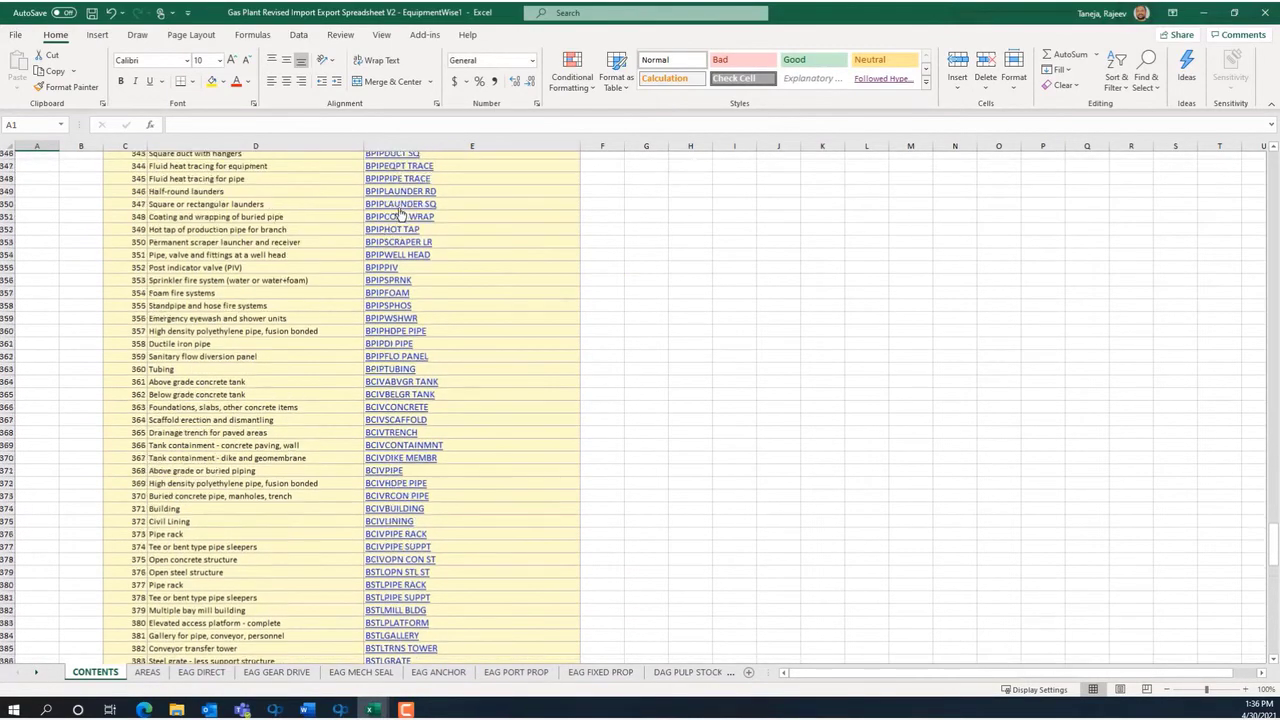
{"action": "scroll", "coordinate": [412, 217], "scroll_direction": "up", "scroll_amount": 1}
{"action": "left_click", "coordinate": [381, 240]}
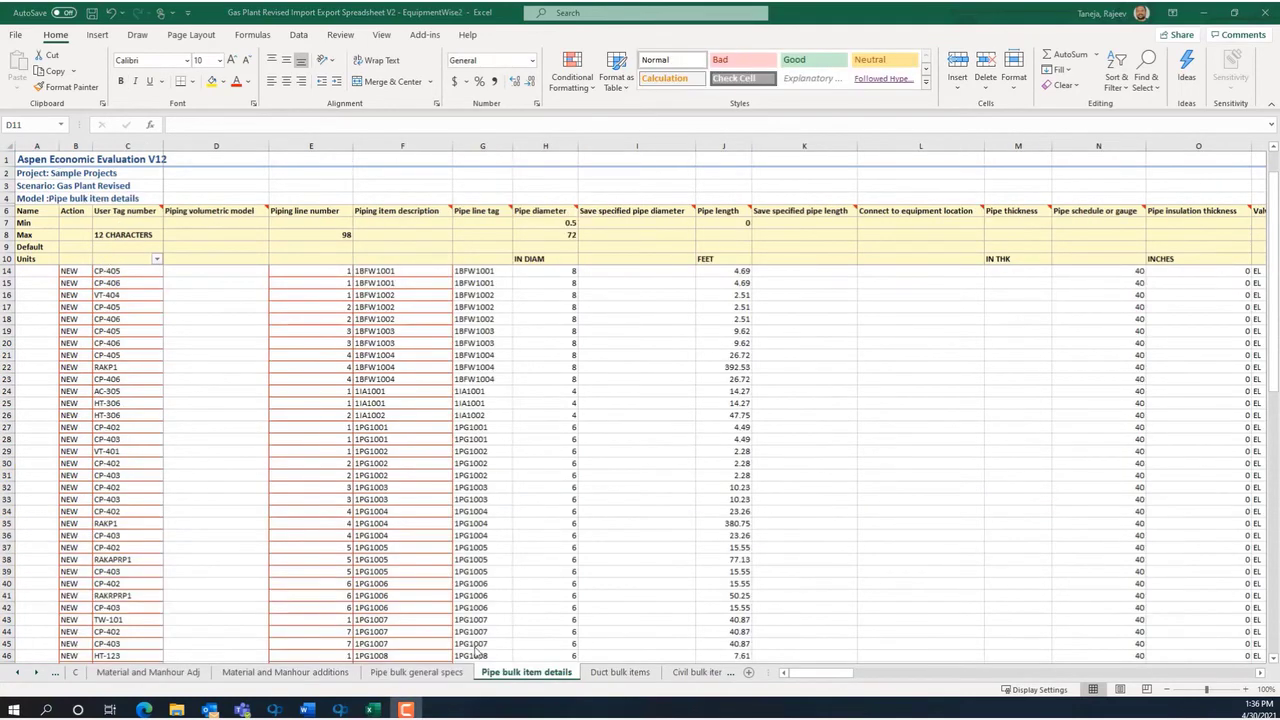
Examine the rack tags RAKP1, RAKAPRP1 and RAKRPRP1 on the EquipmentWise2 workbook's Pipe bulk item details sheet, and switch back to OptiPlant
{"action": "left_click", "coordinate": [127, 368]}
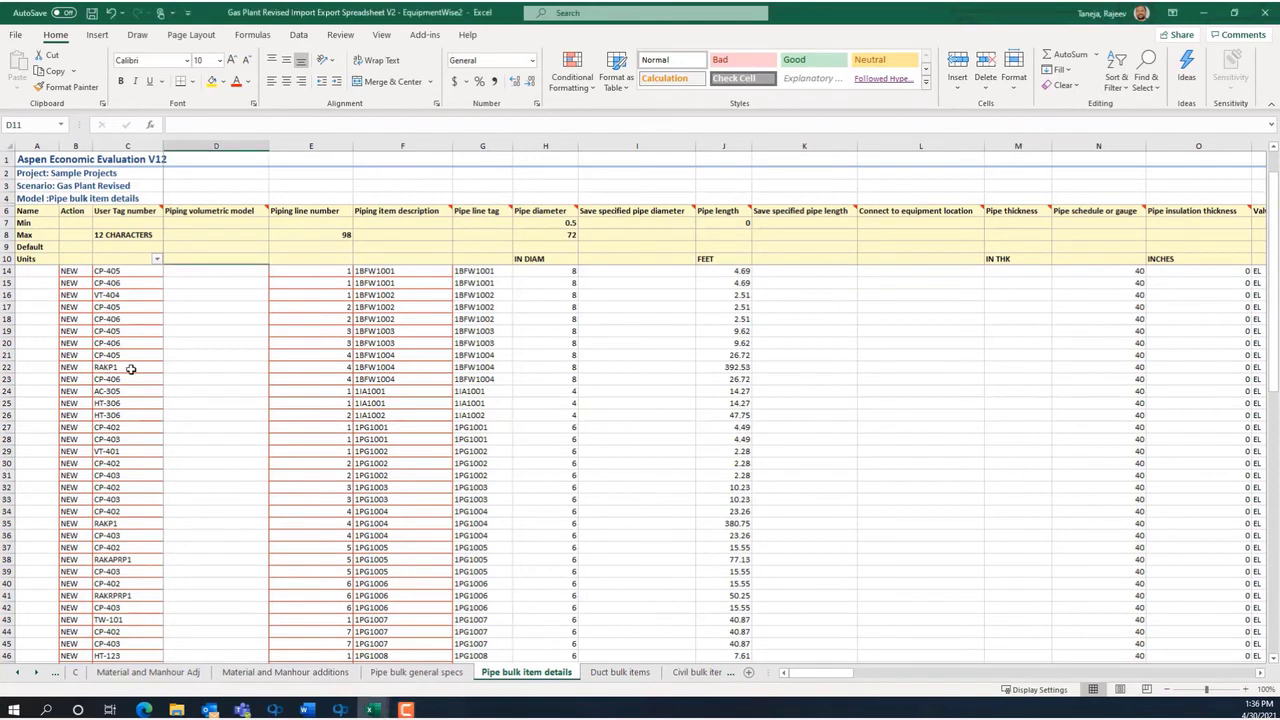
{"action": "left_click", "coordinate": [123, 559]}
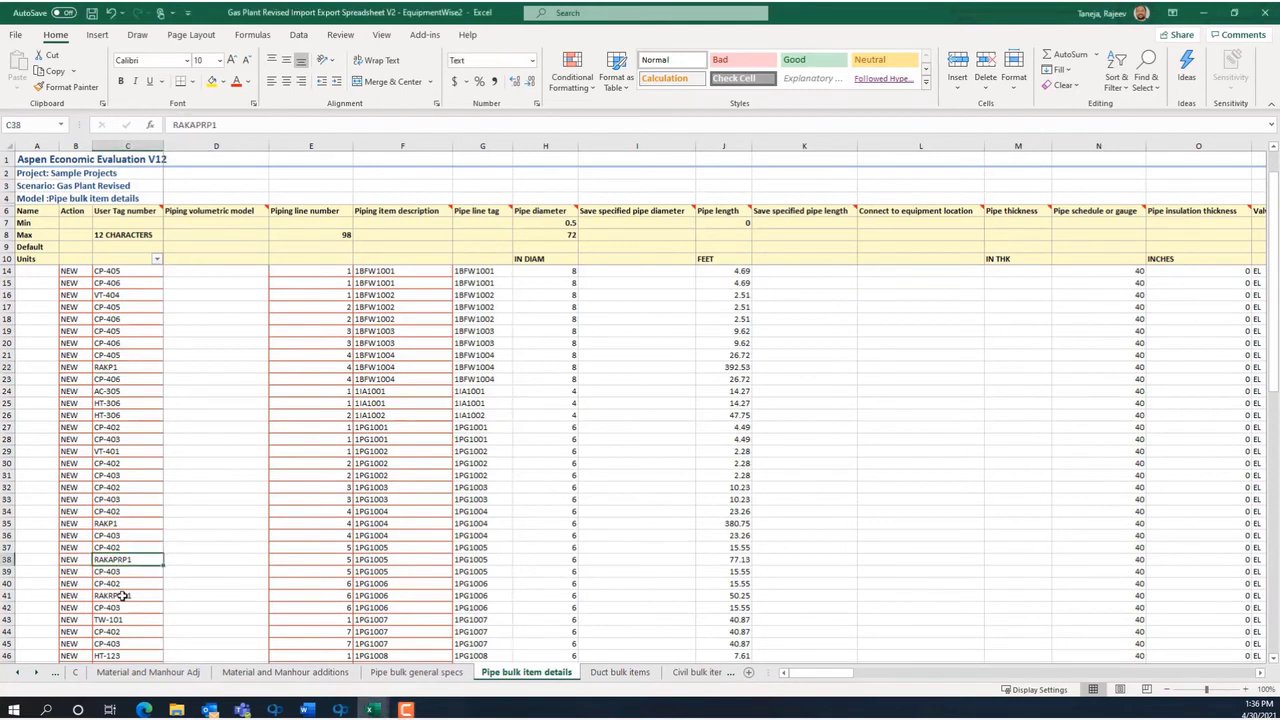
{"action": "left_click", "coordinate": [122, 595]}
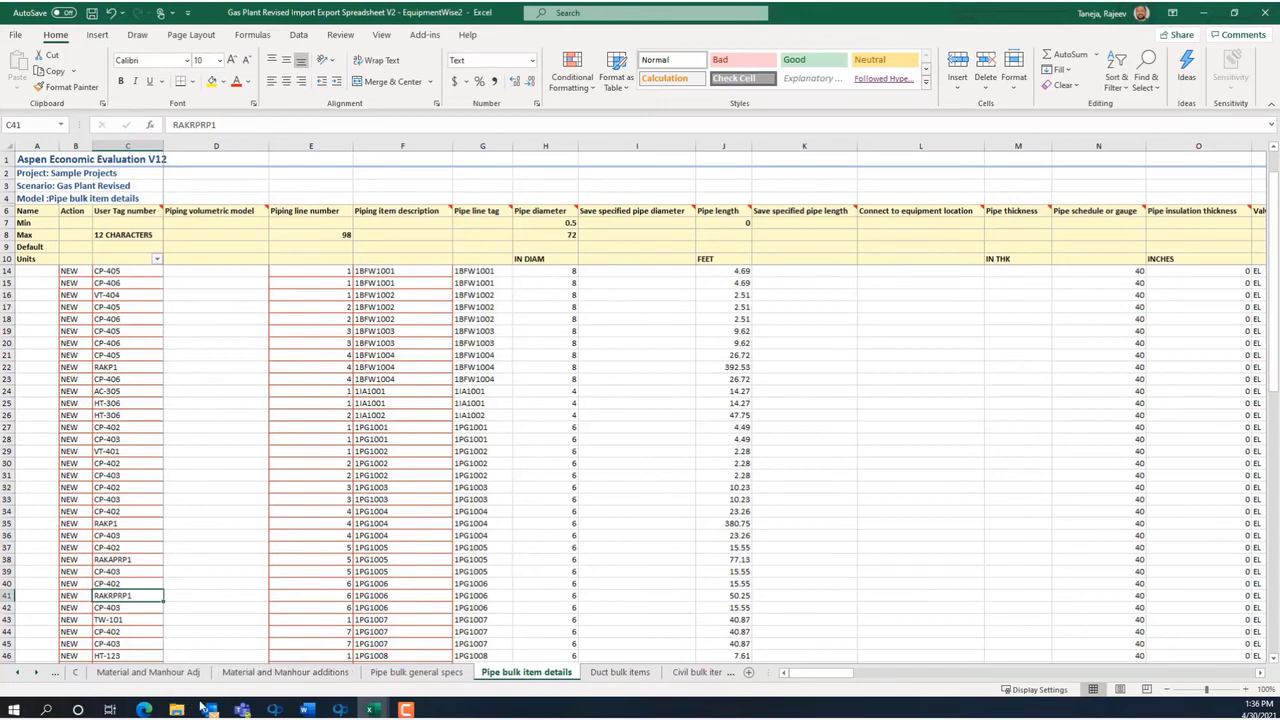
{"action": "left_click", "coordinate": [340, 709]}
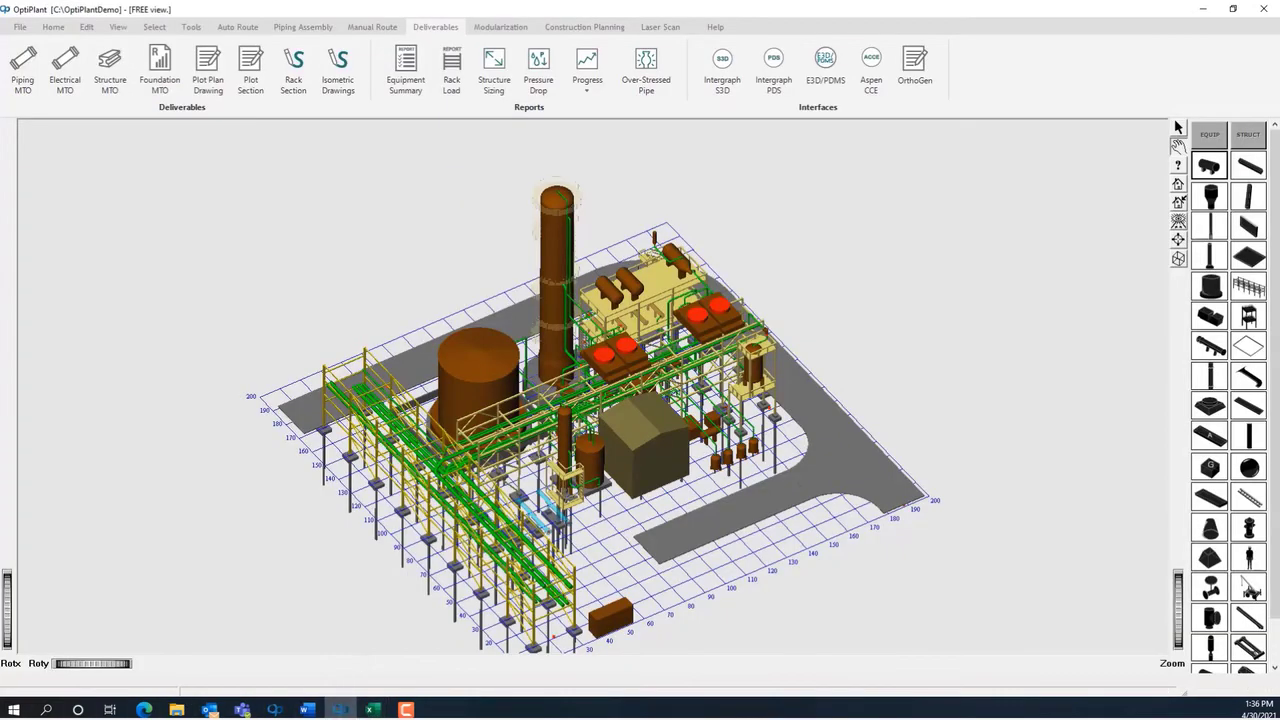